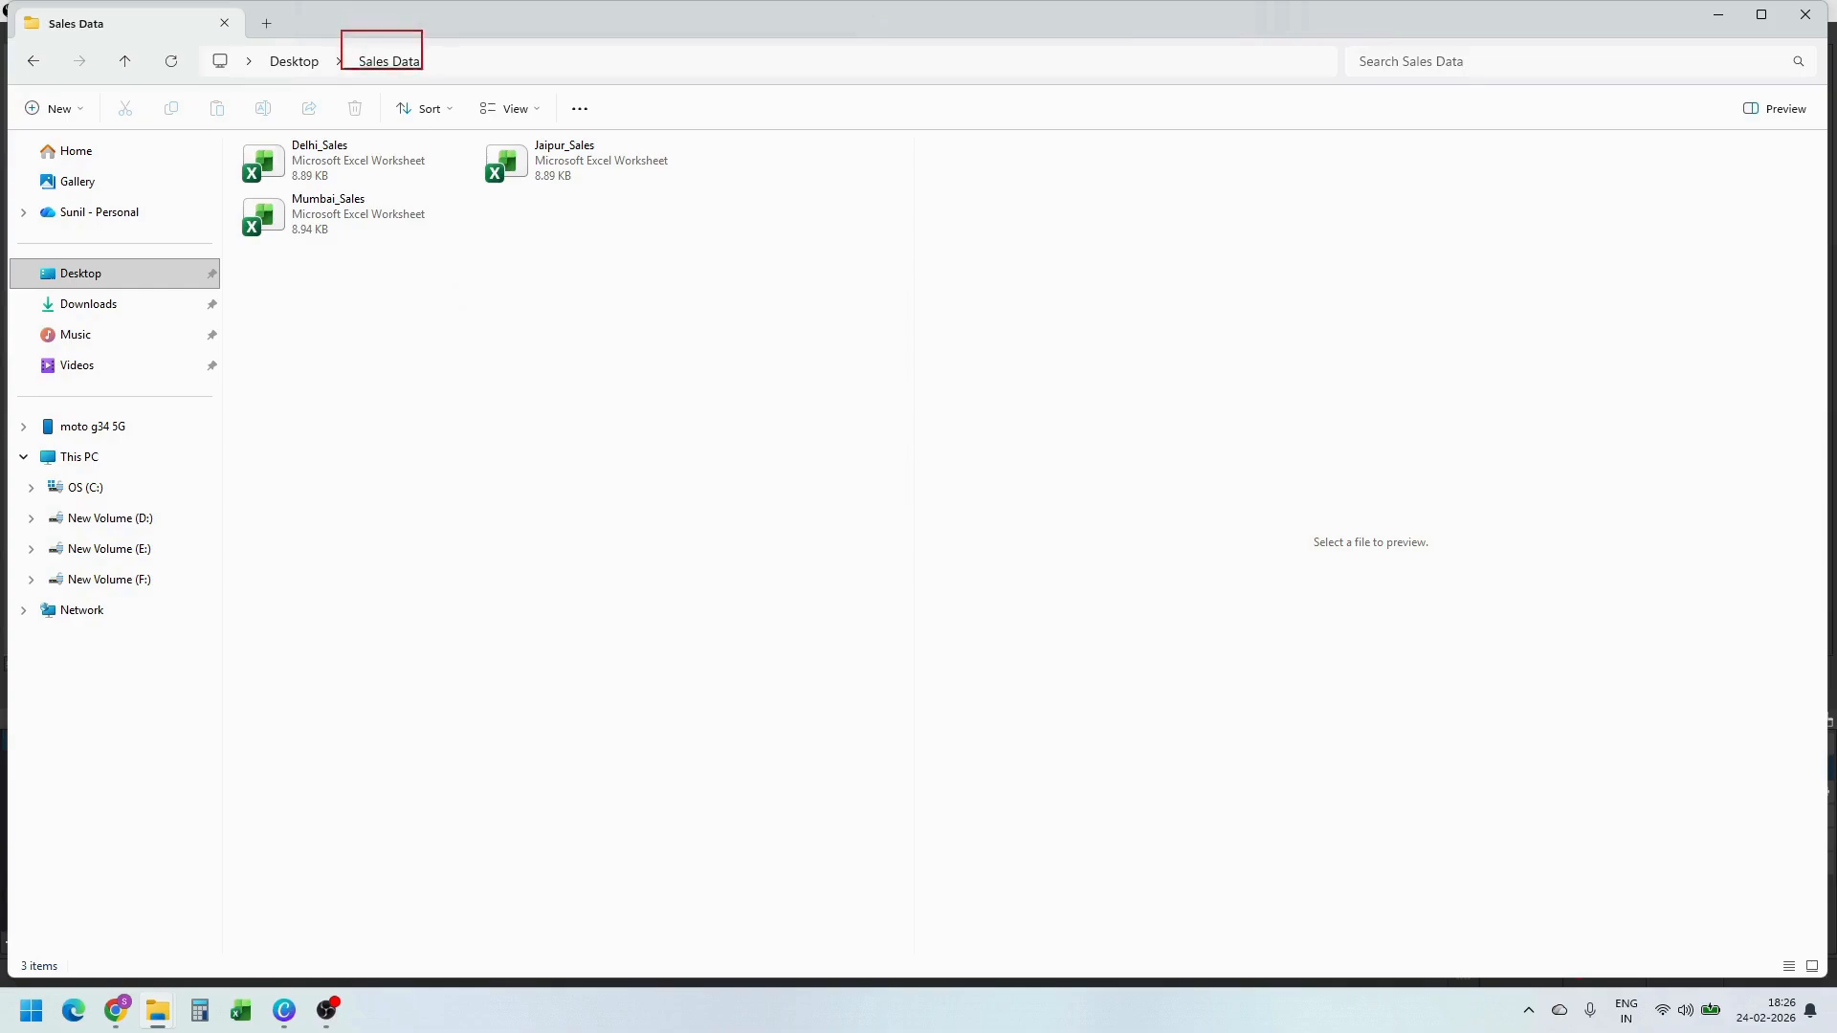
mouse_move(230, 126)
mouse_down()
mouse_move(463, 244)
mouse_move(695, 283)
mouse_up()
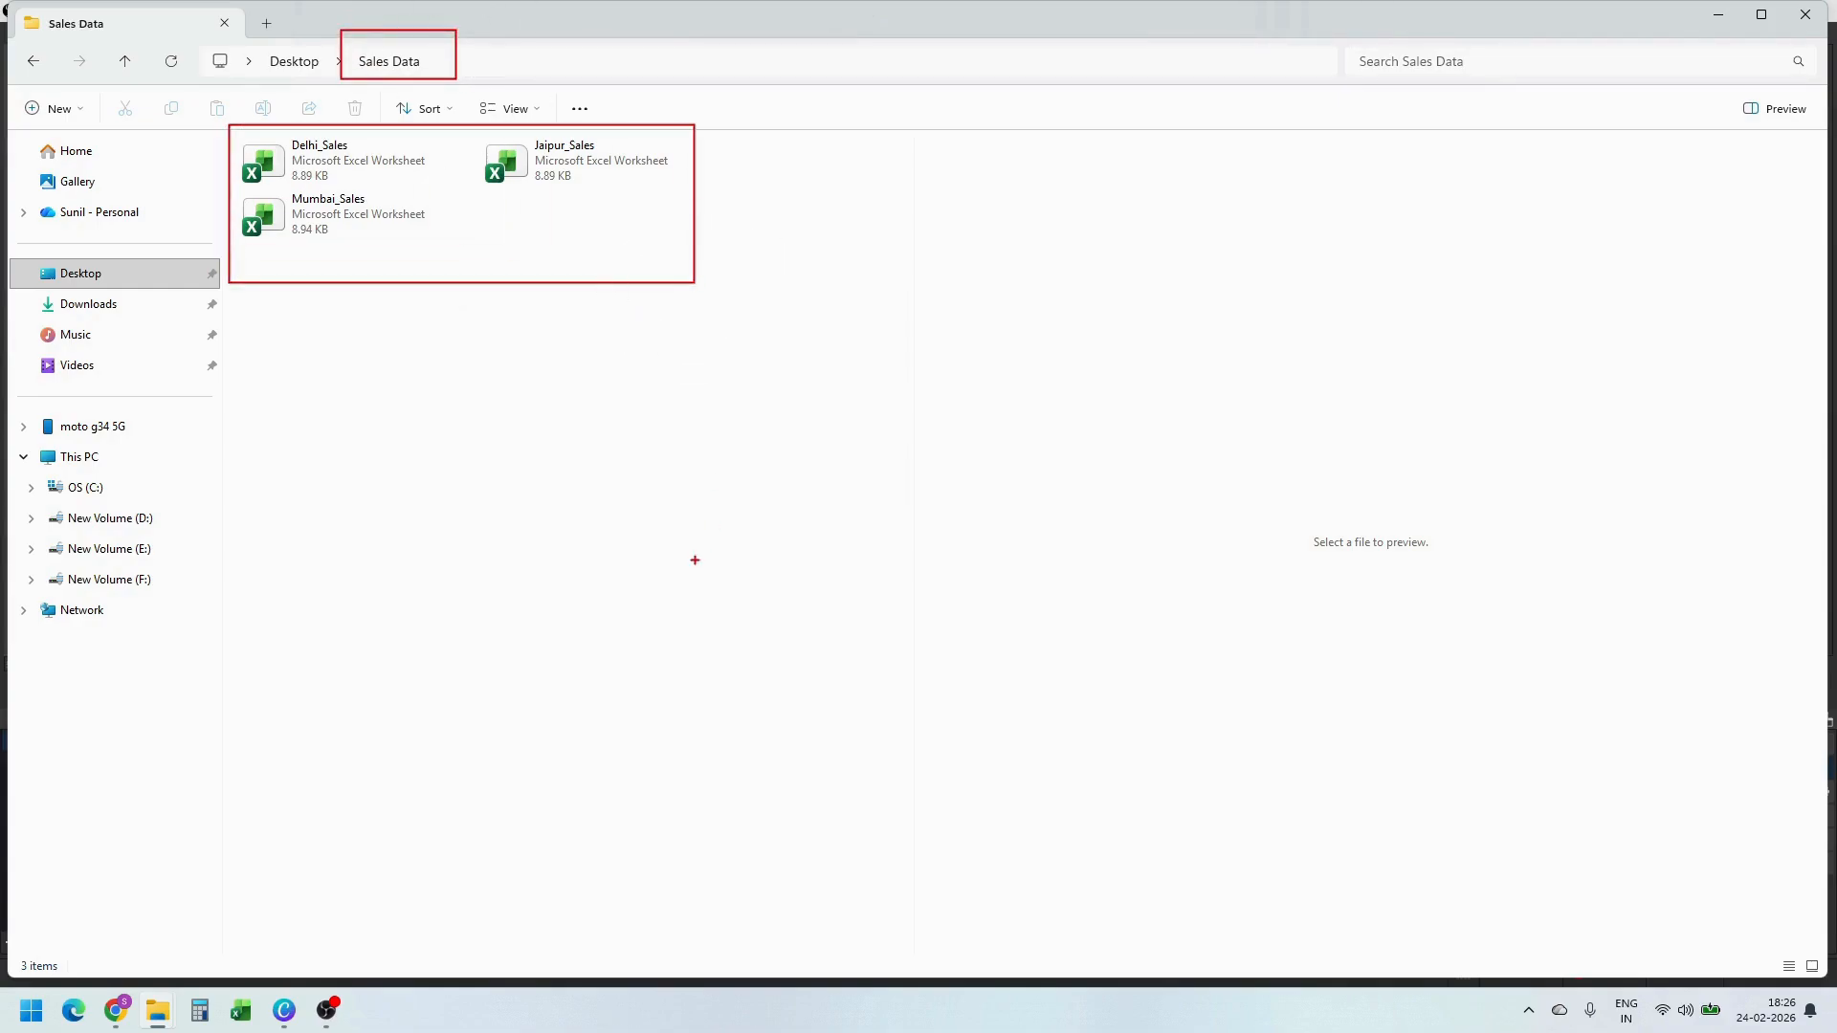
drag(410, 169, 457, 141)
drag(620, 149, 658, 128)
drag(385, 220, 460, 182)
key(Escape)
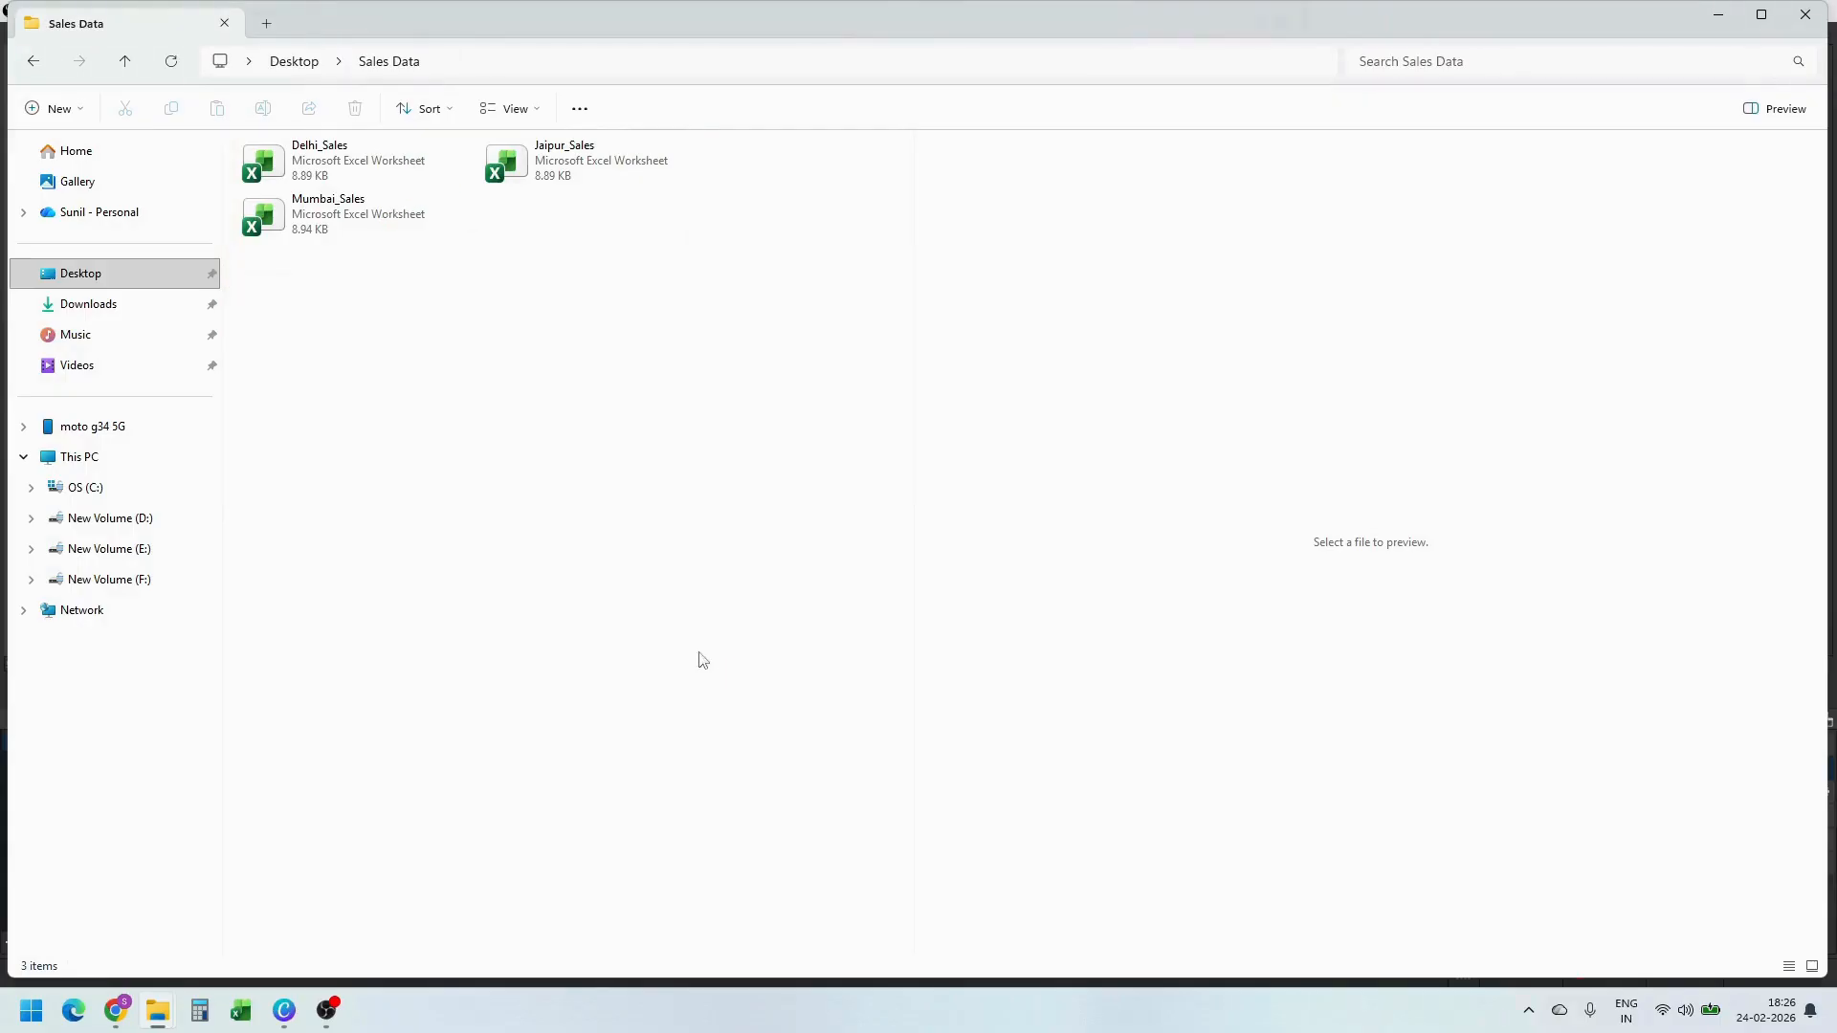
click(363, 176)
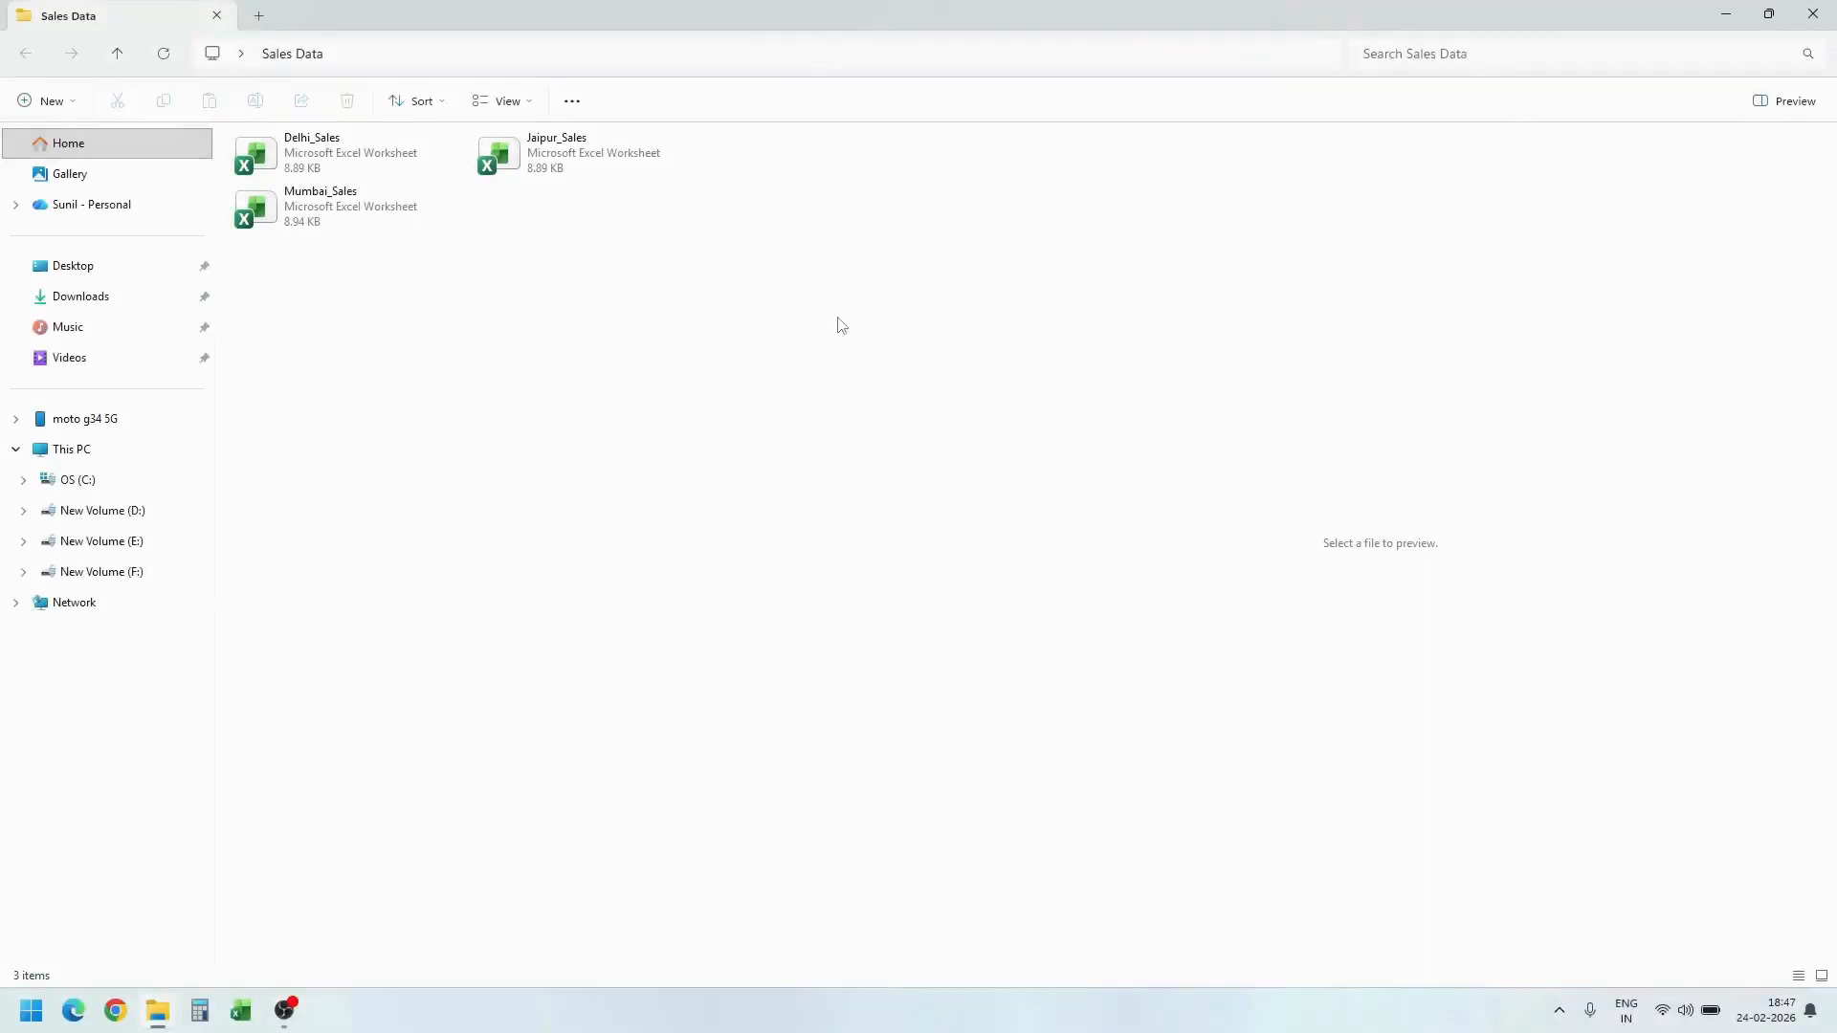
Close the folder window, create an Excel worksheet named Consolidated Data on the desktop, and open it
click(1826, 12)
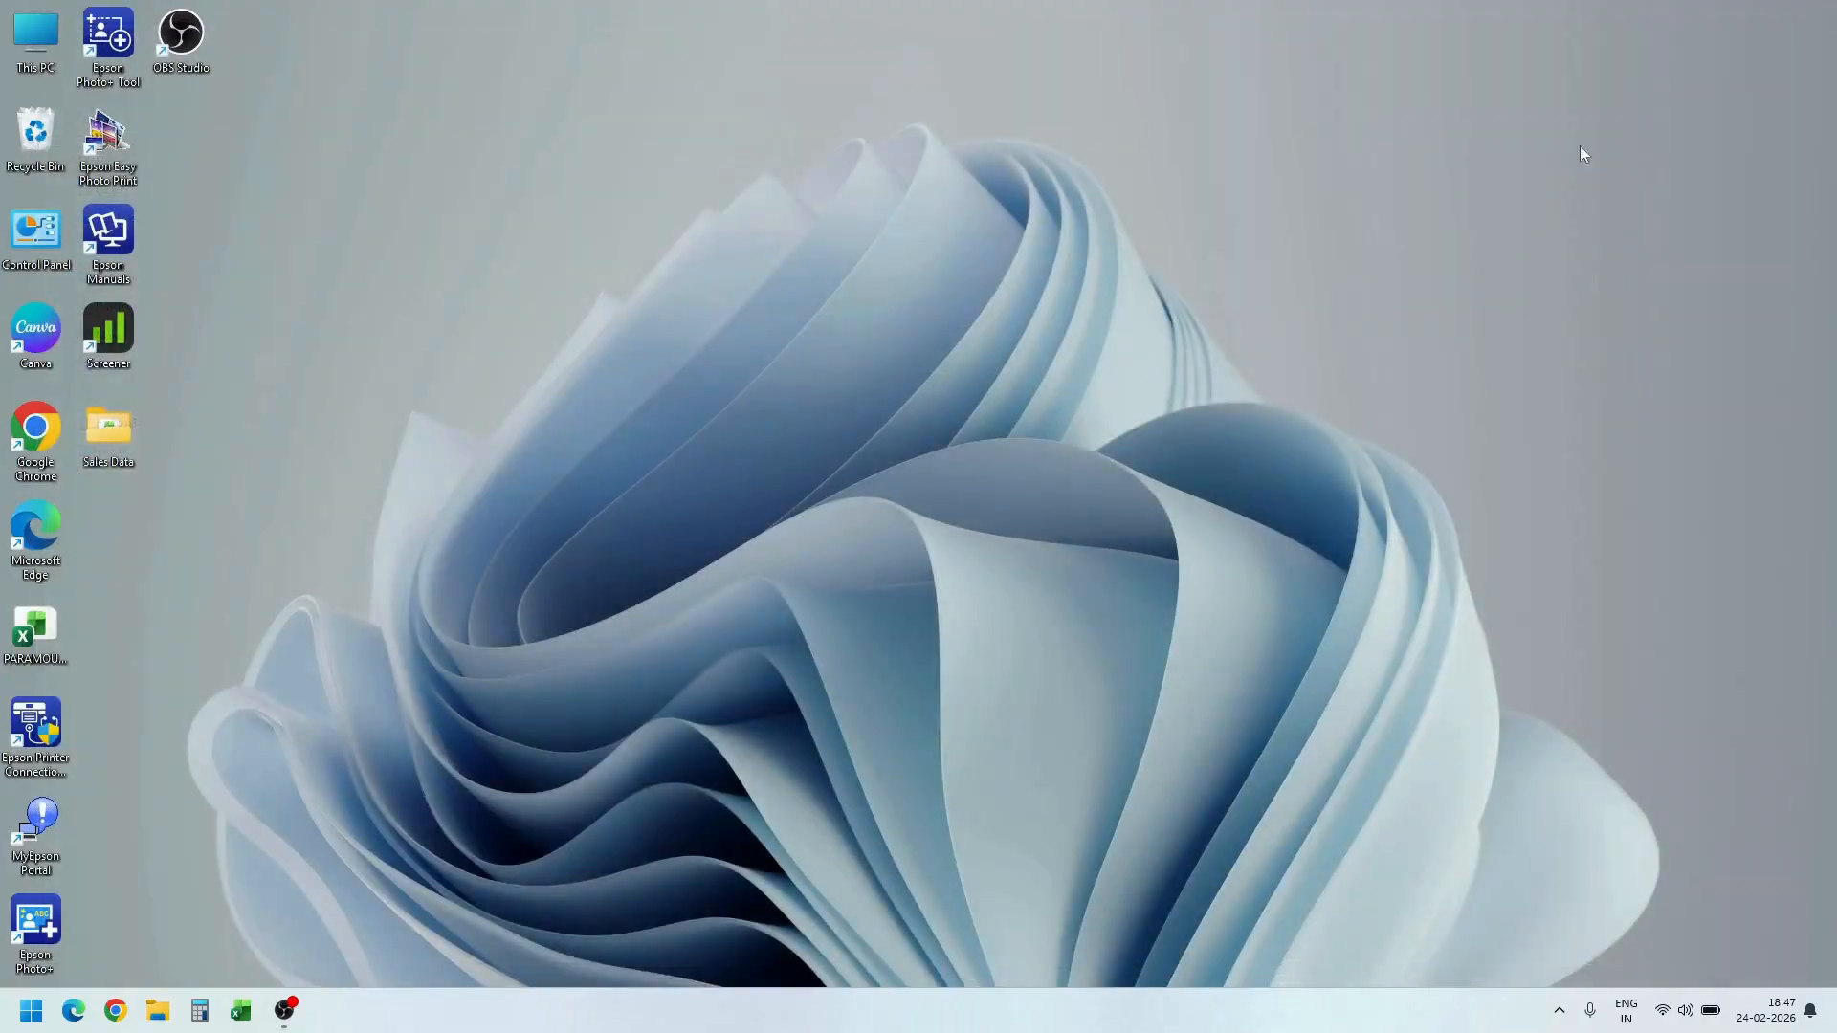
right_click(398, 292)
mouse_move(470, 429)
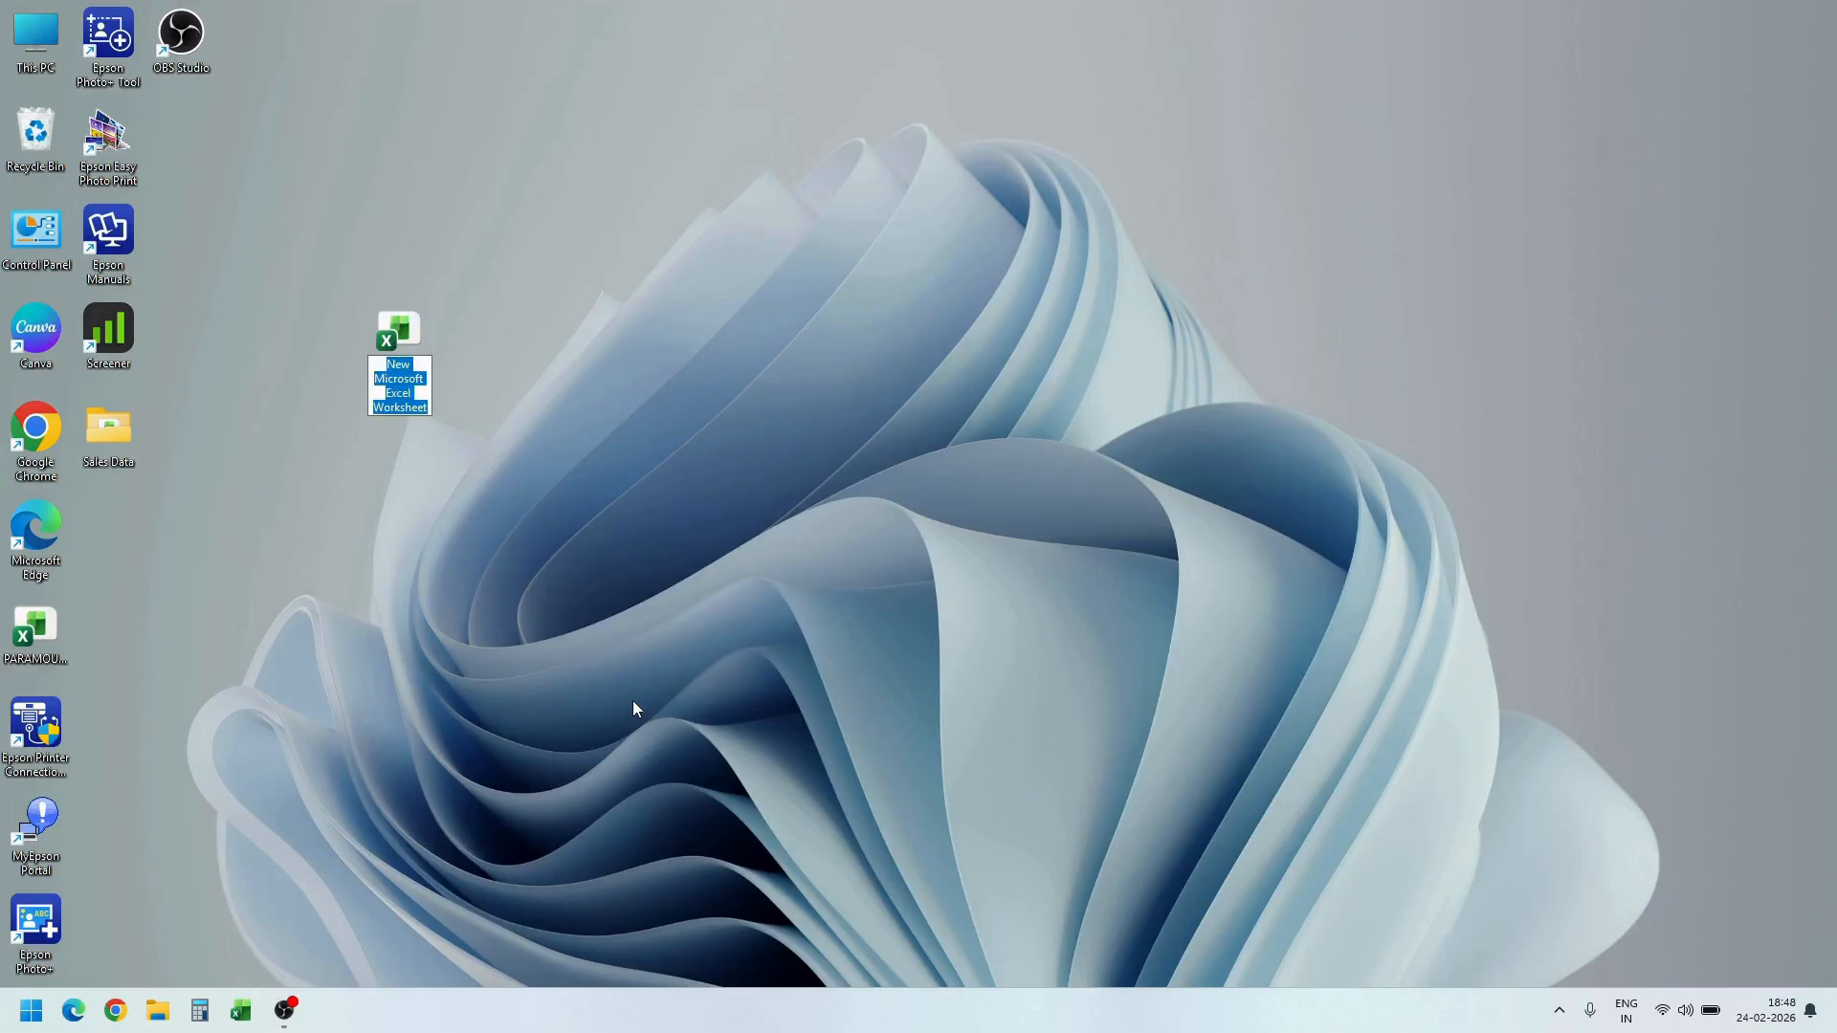
text(Conso)
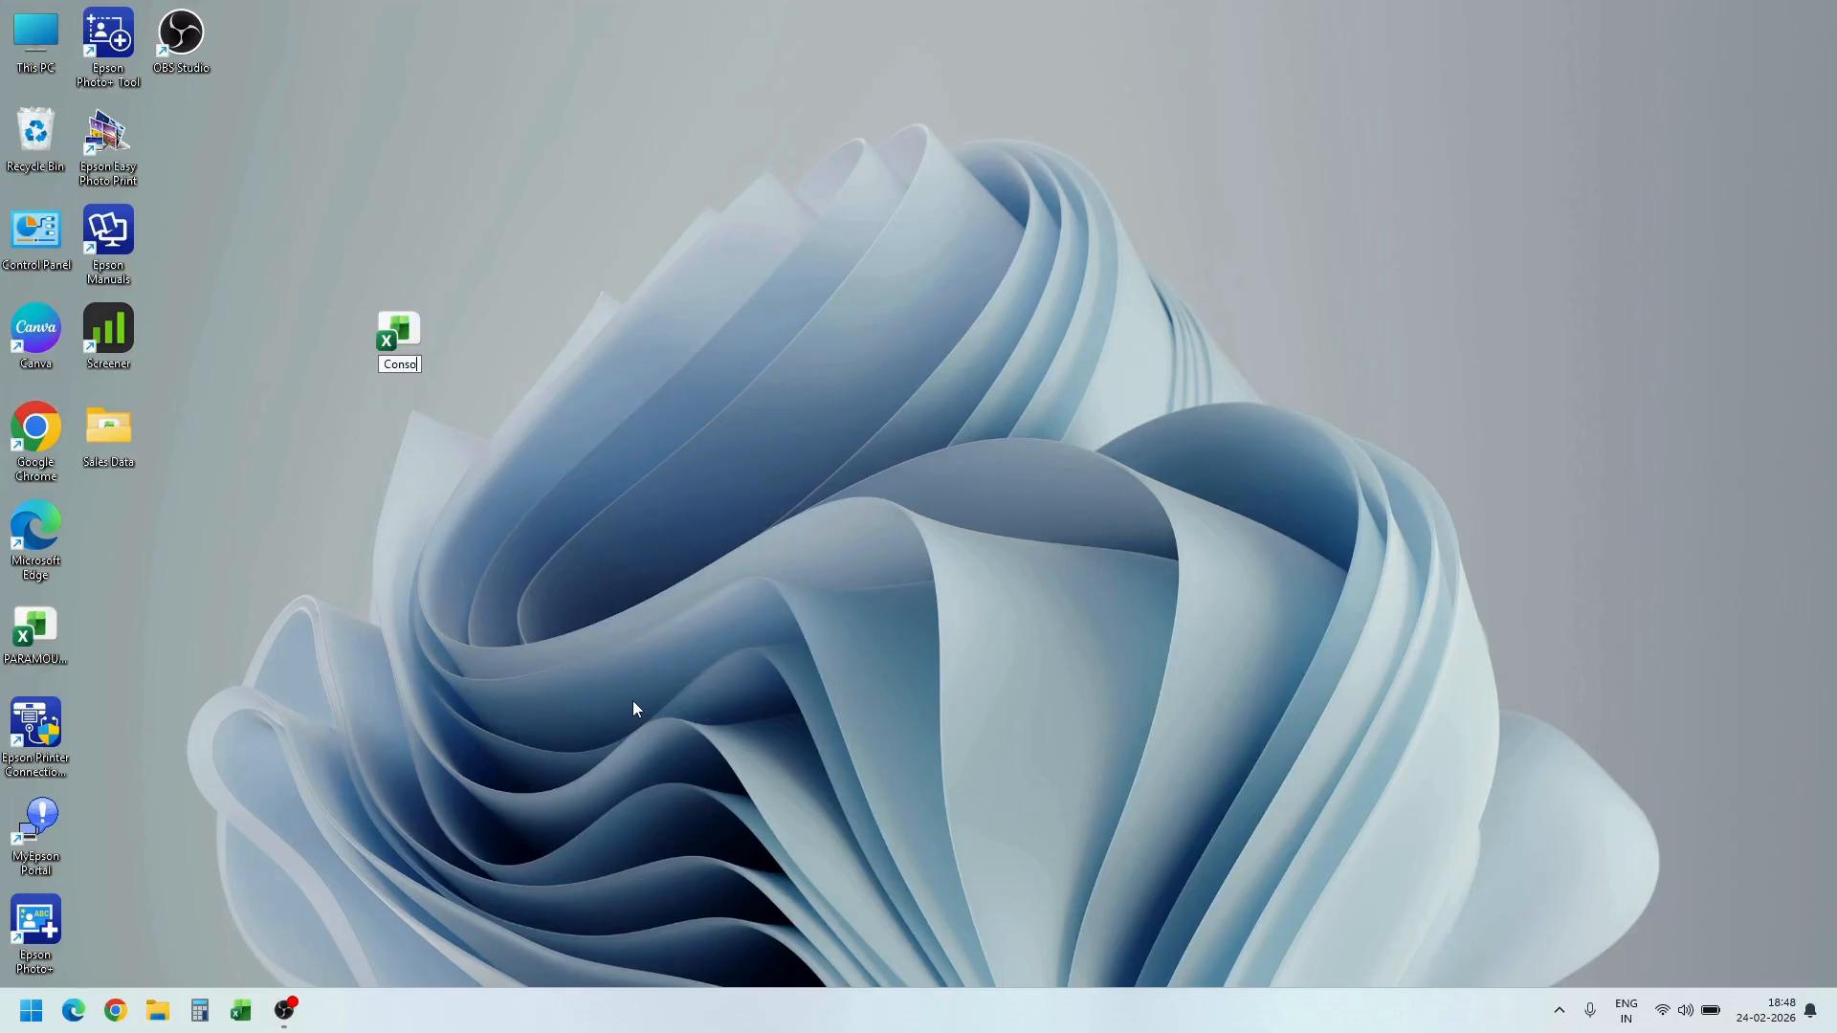
text(lidated Data)
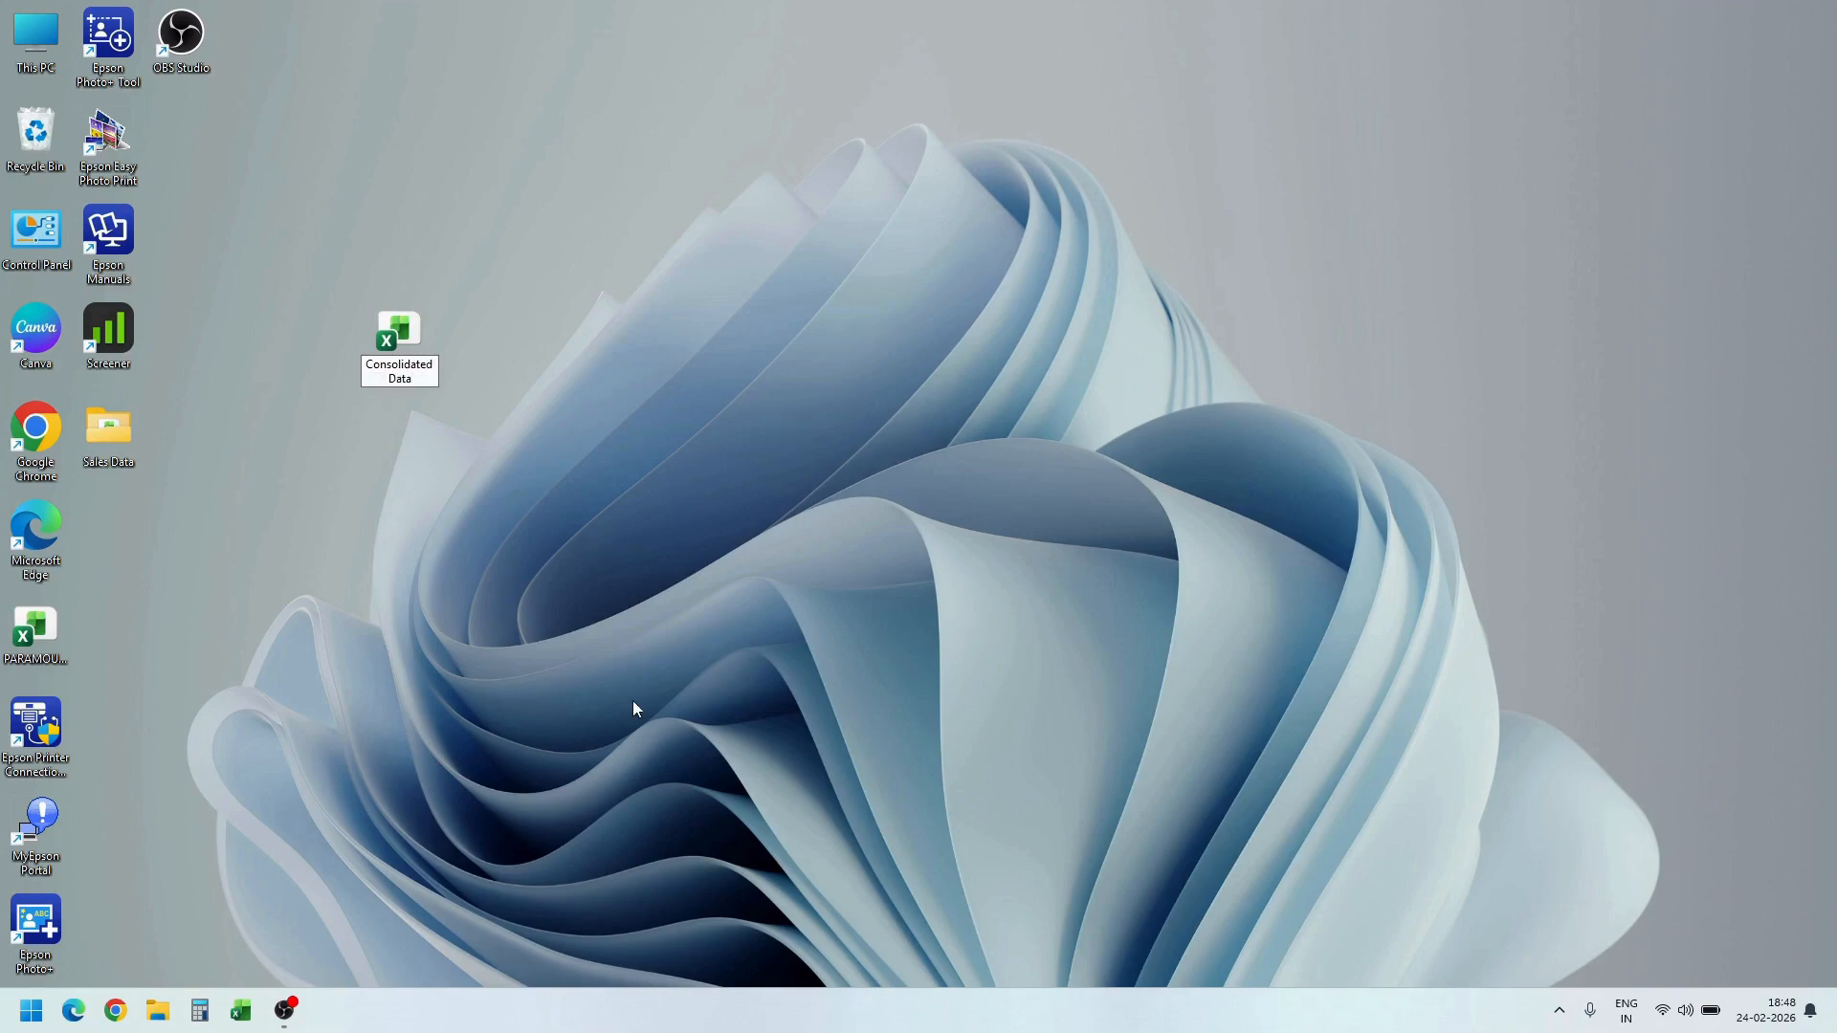
key(Return)
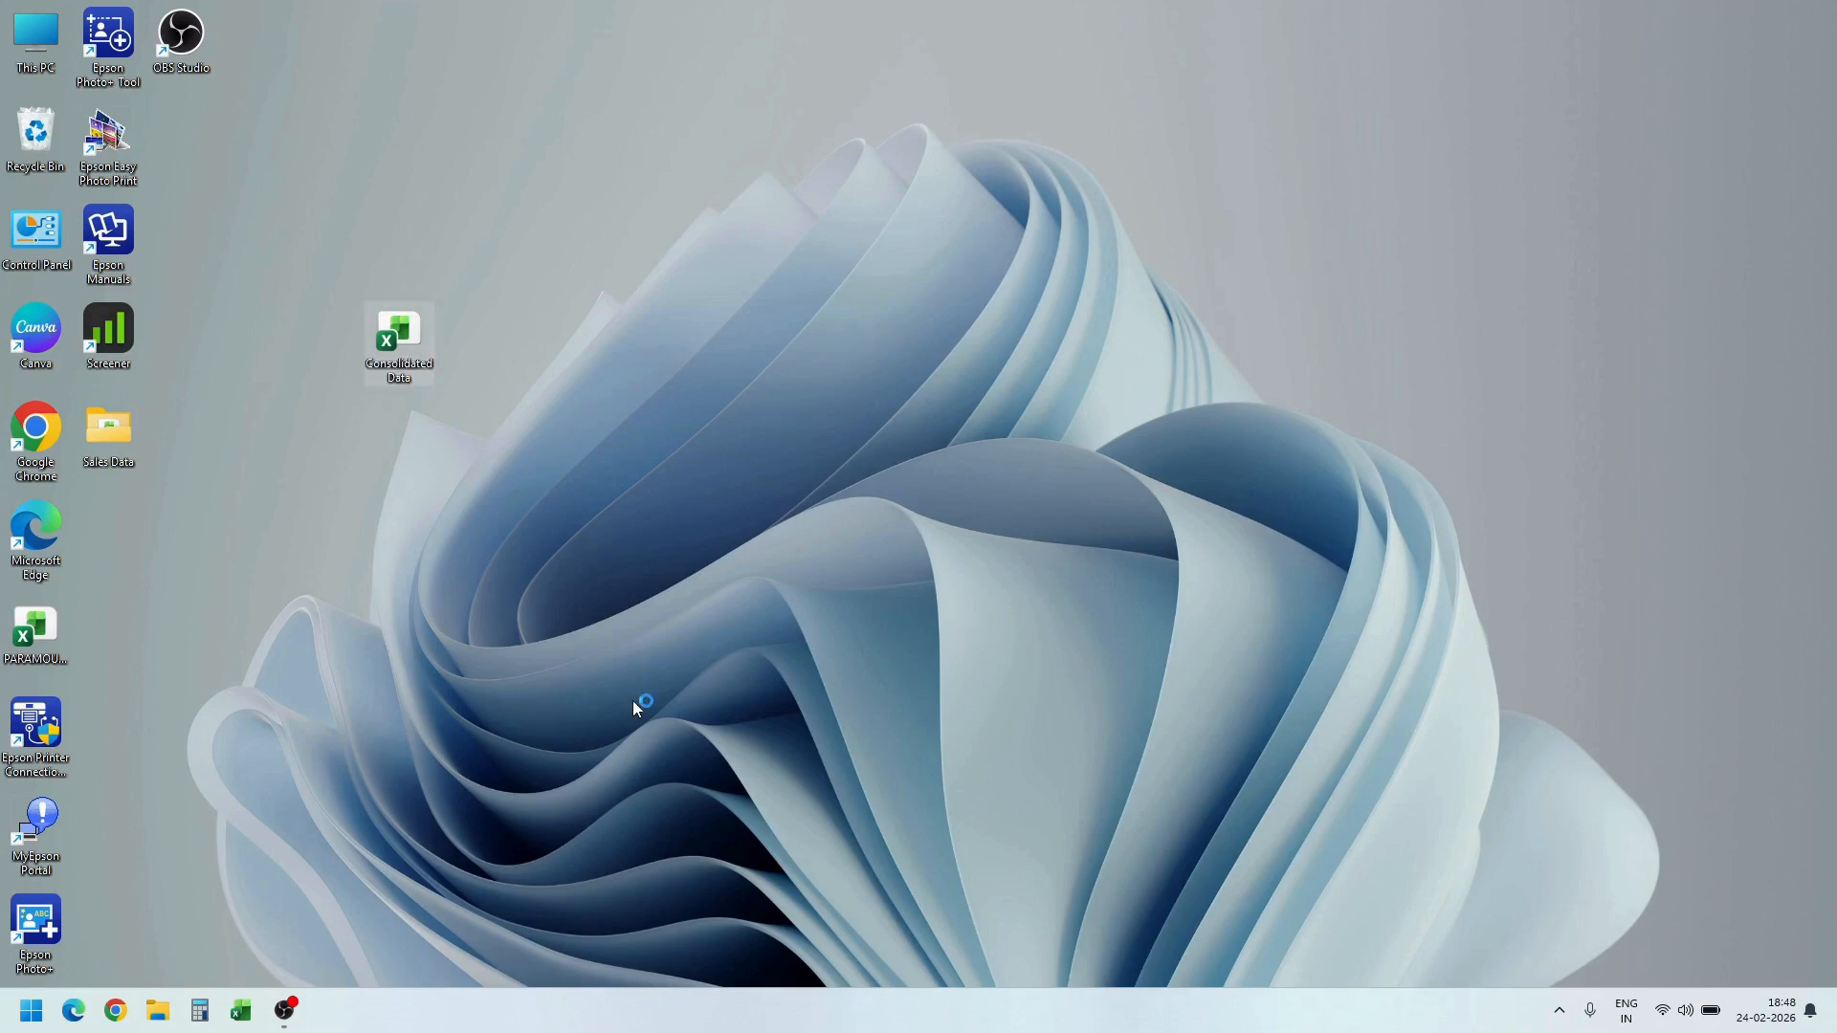
key(Return)
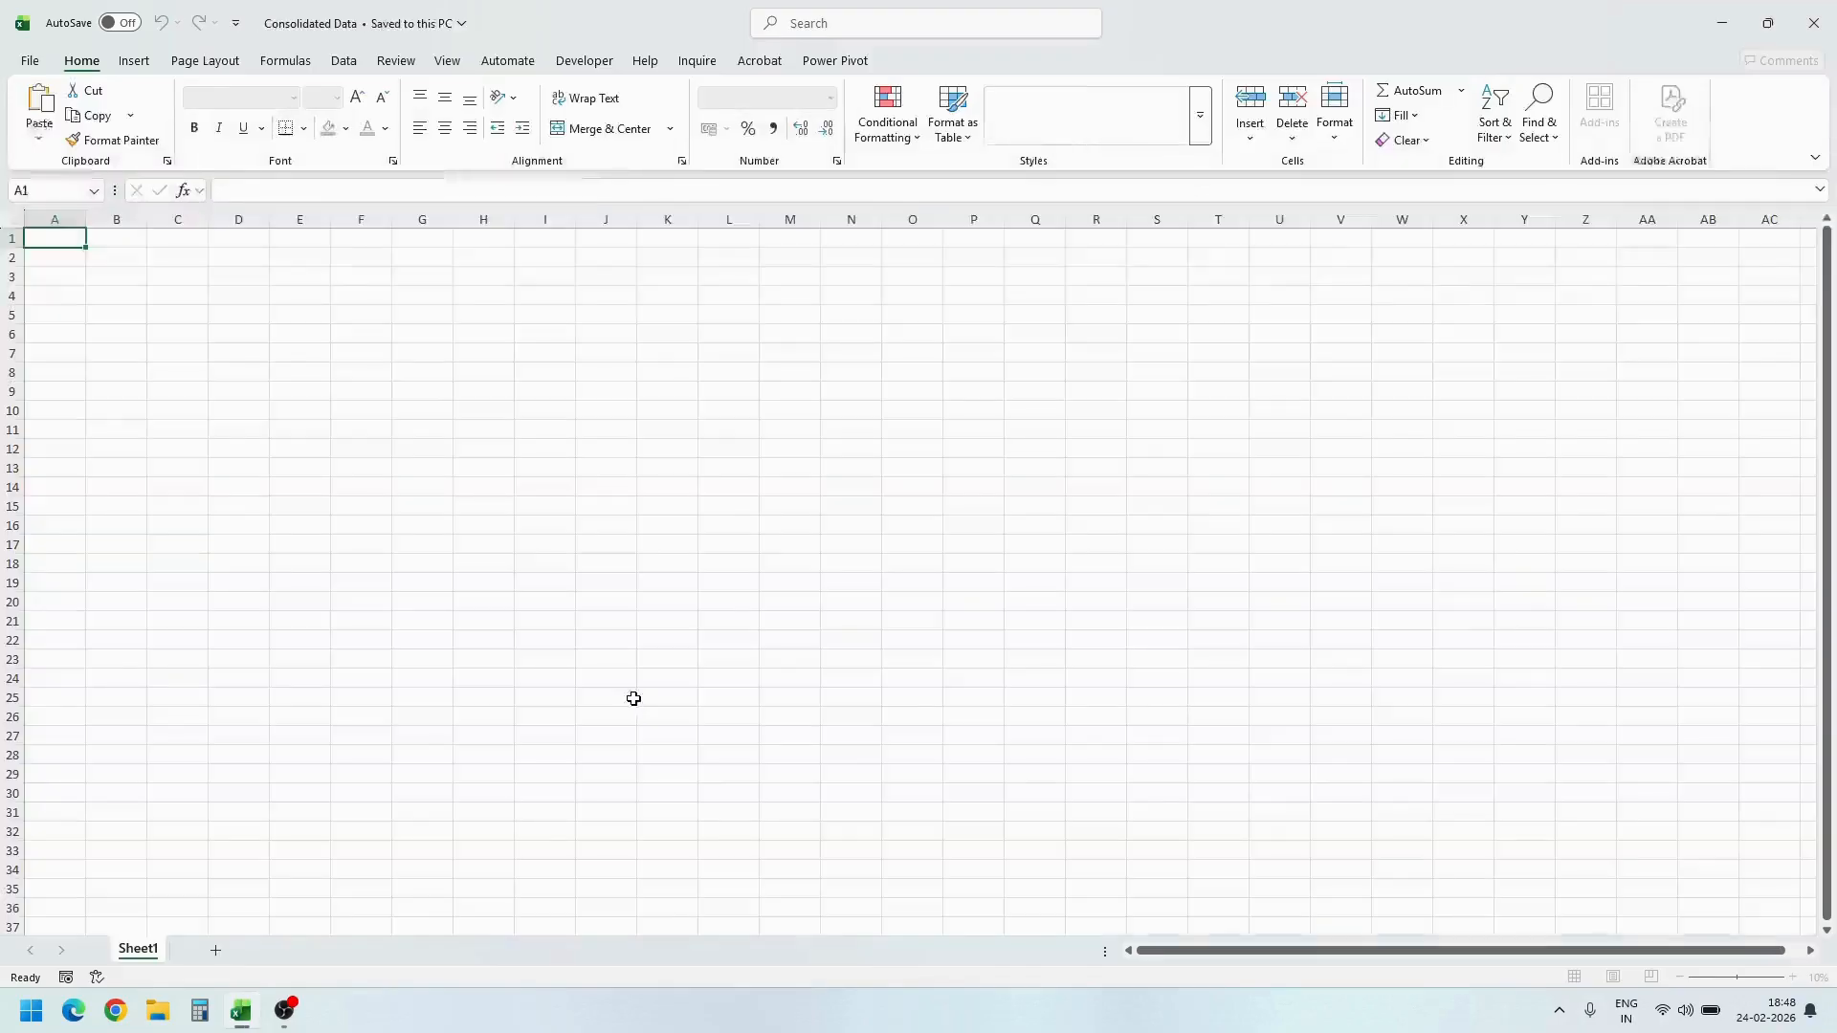
Get data from the Sales Data folder on the desktop and open its file list for transformation in Power Query
click(339, 294)
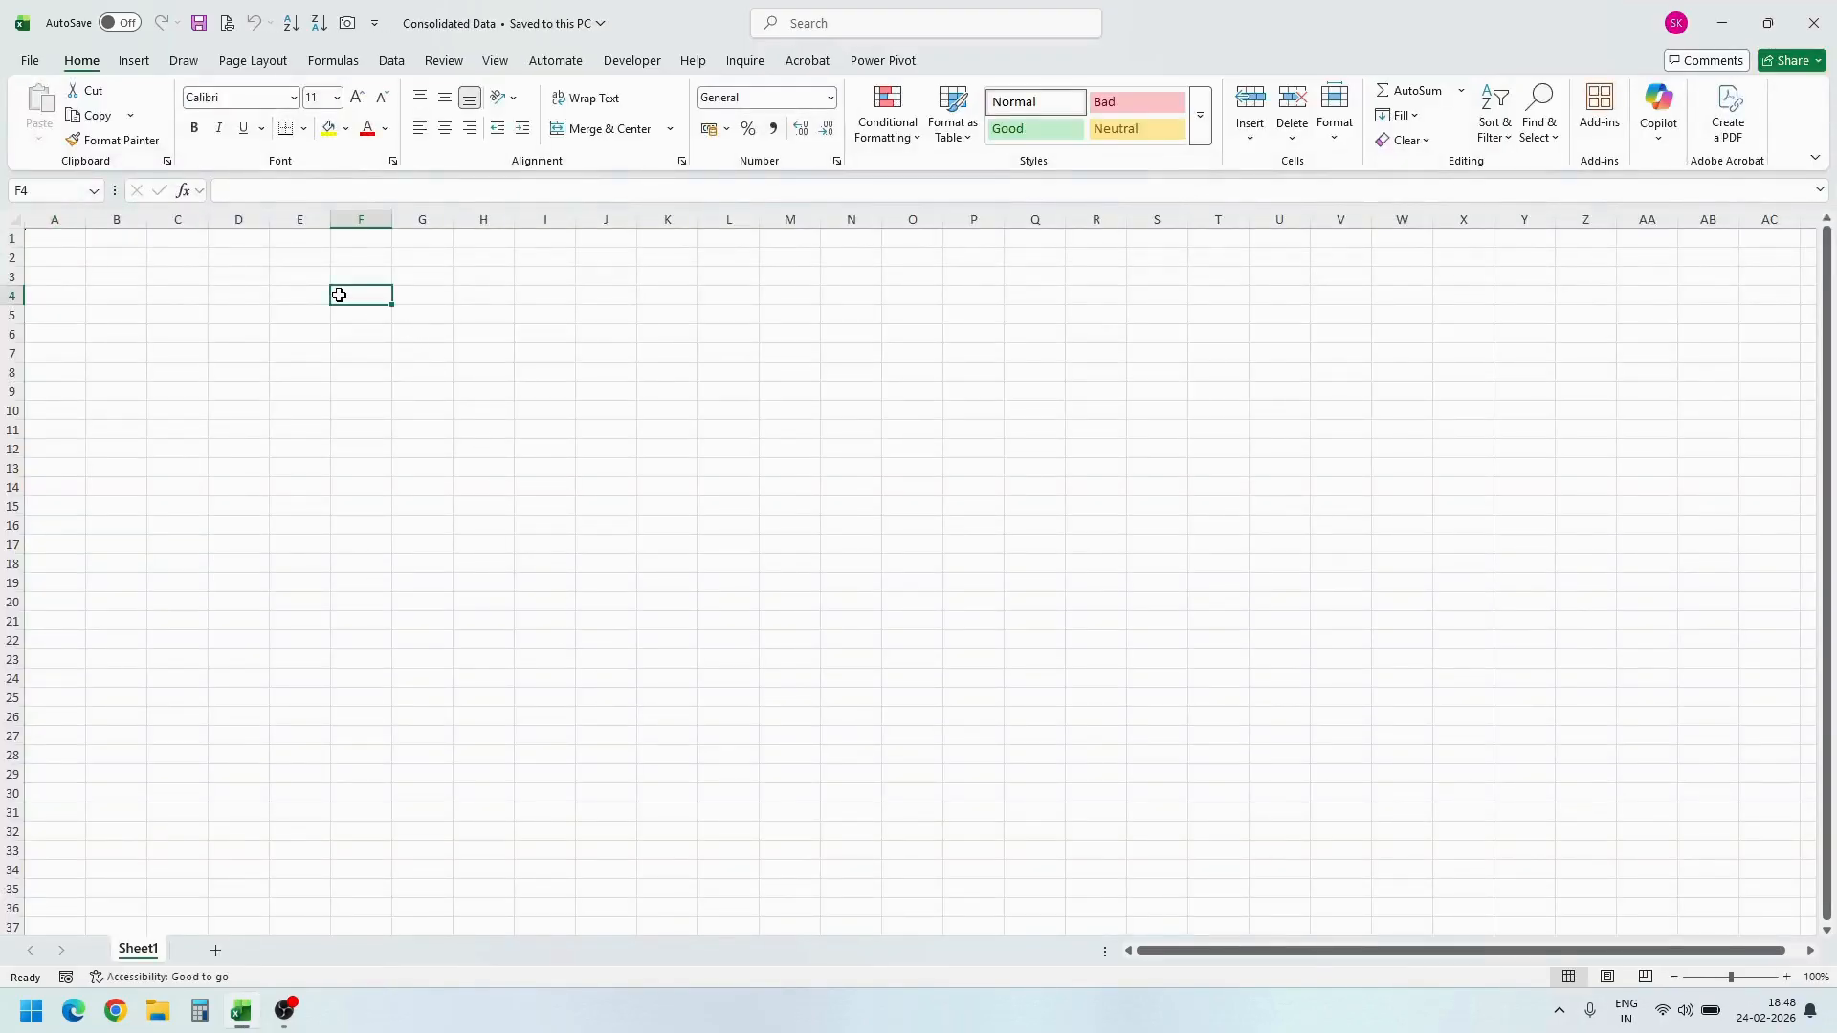
click(387, 63)
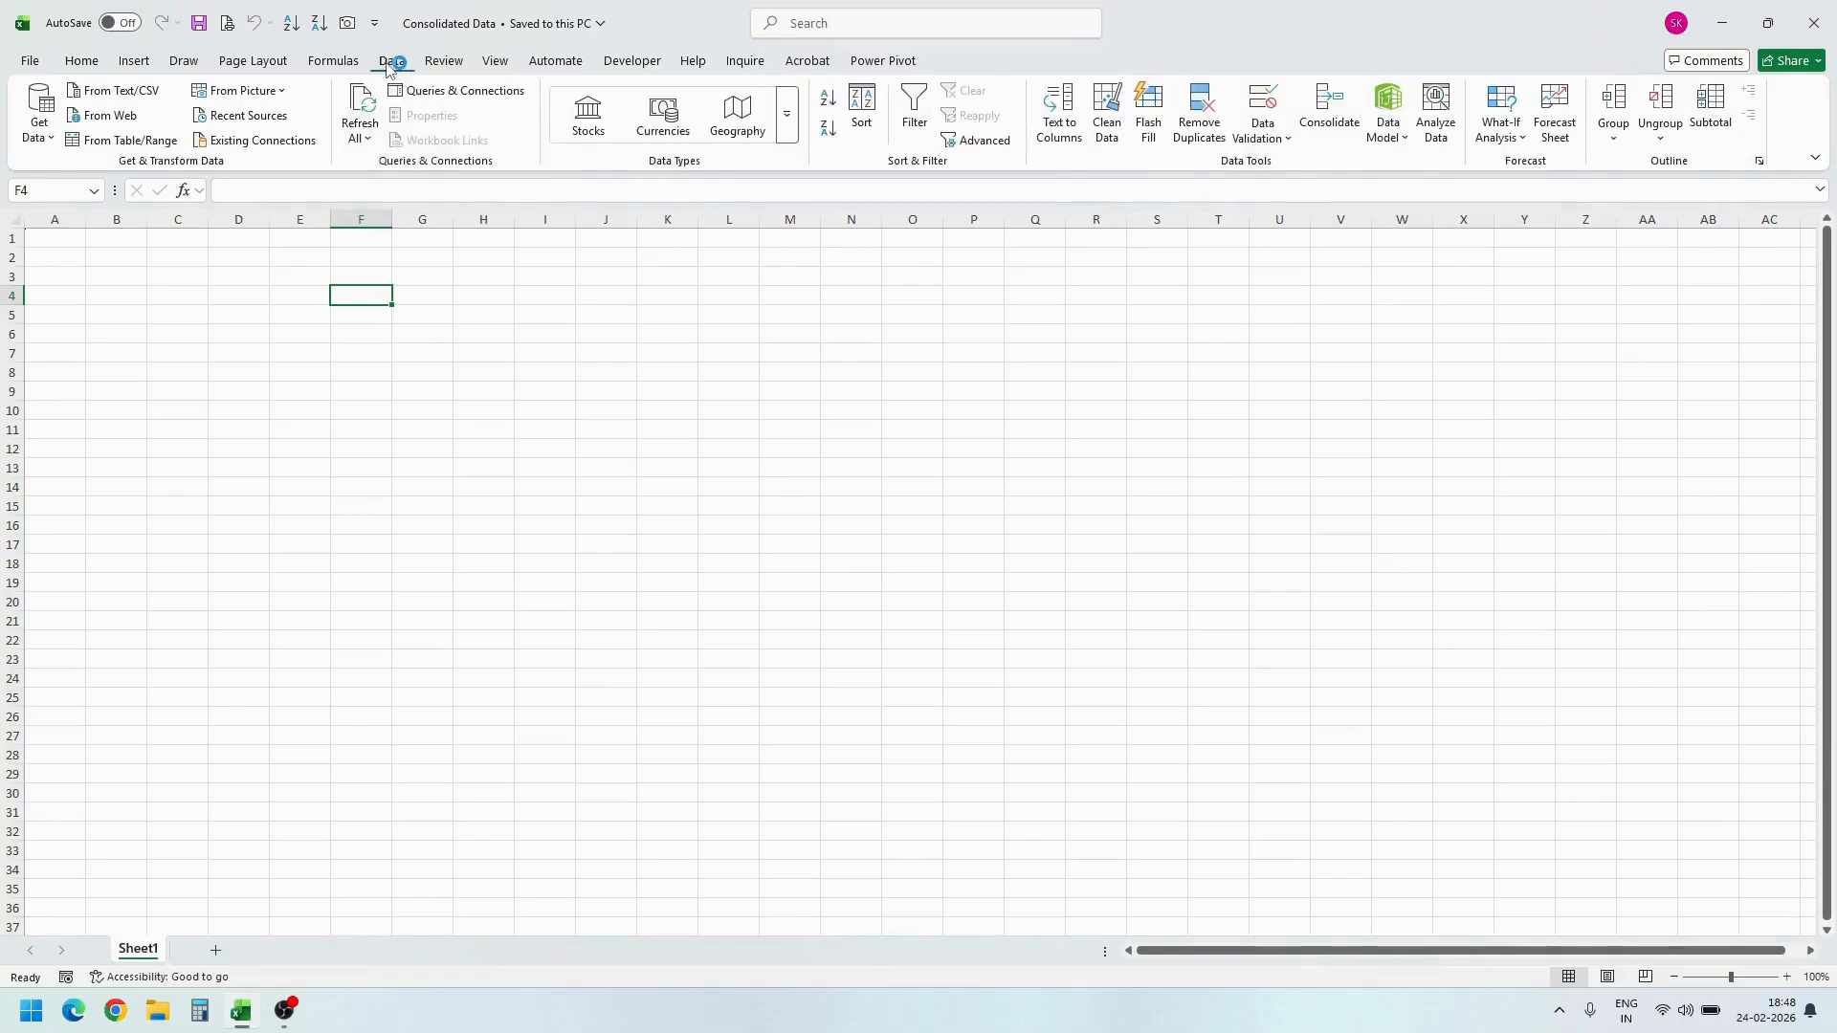
click(45, 137)
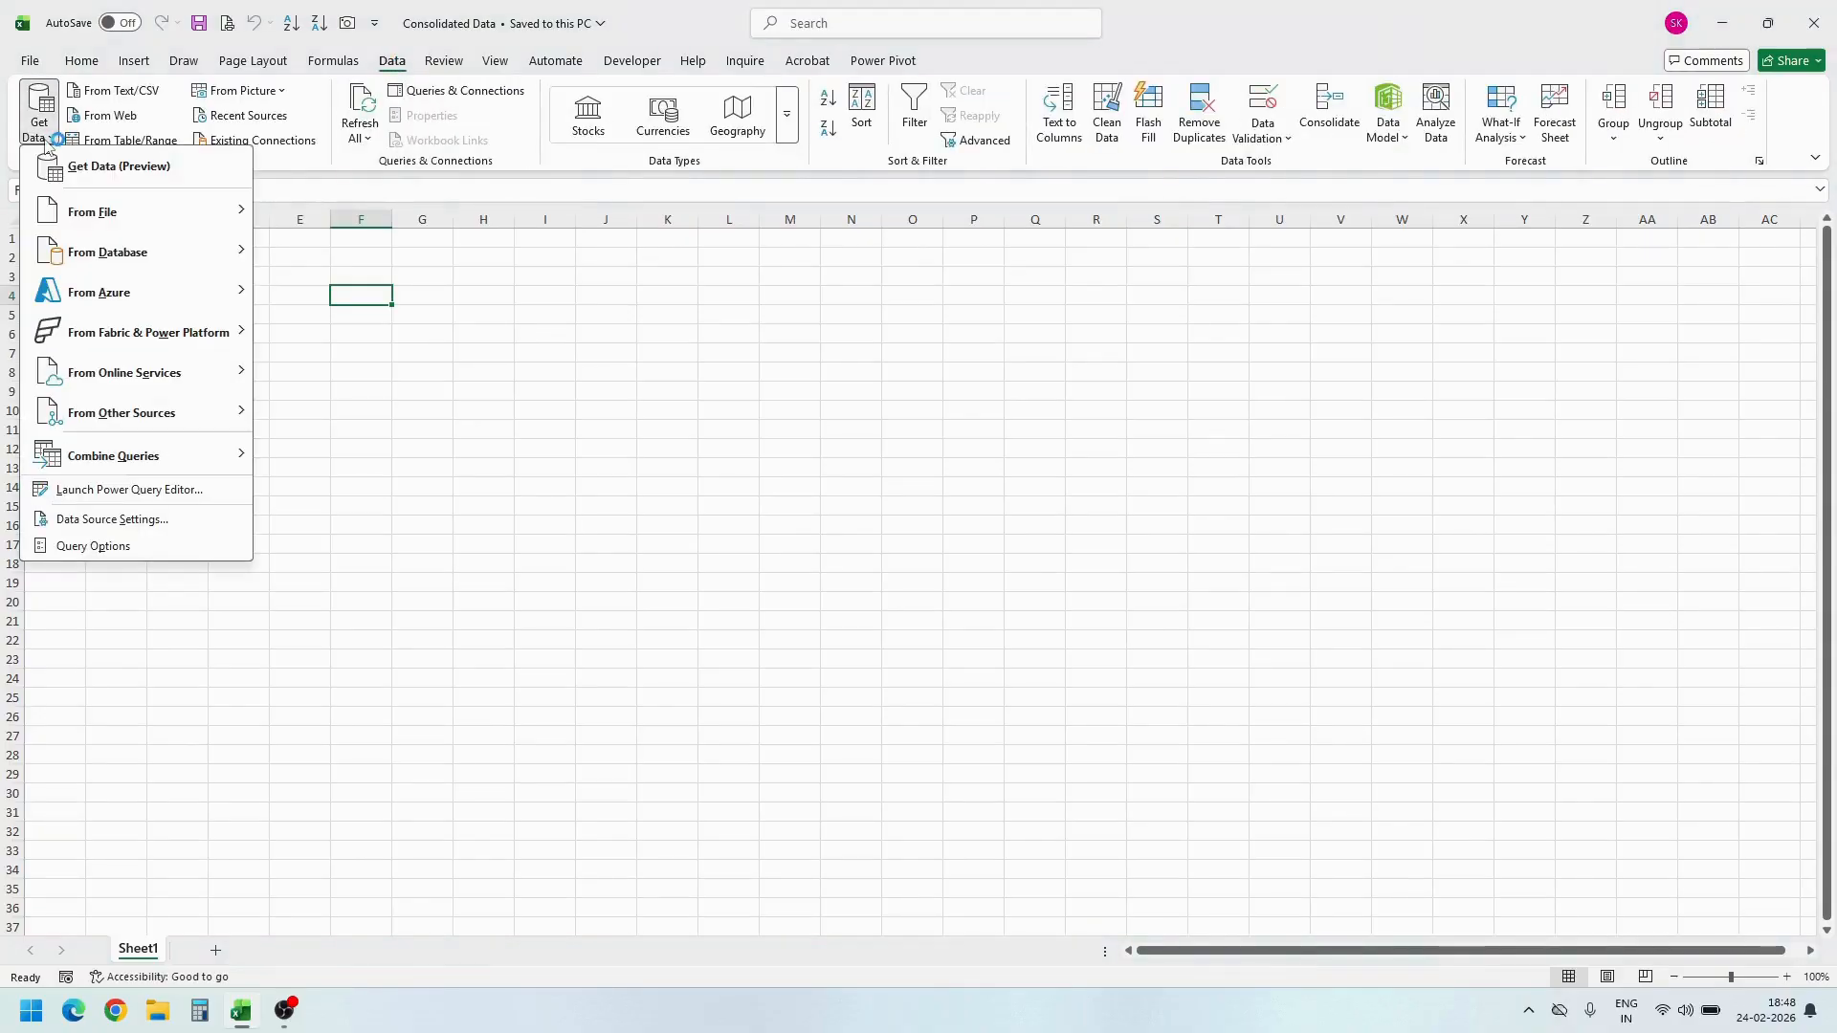
mouse_move(144, 213)
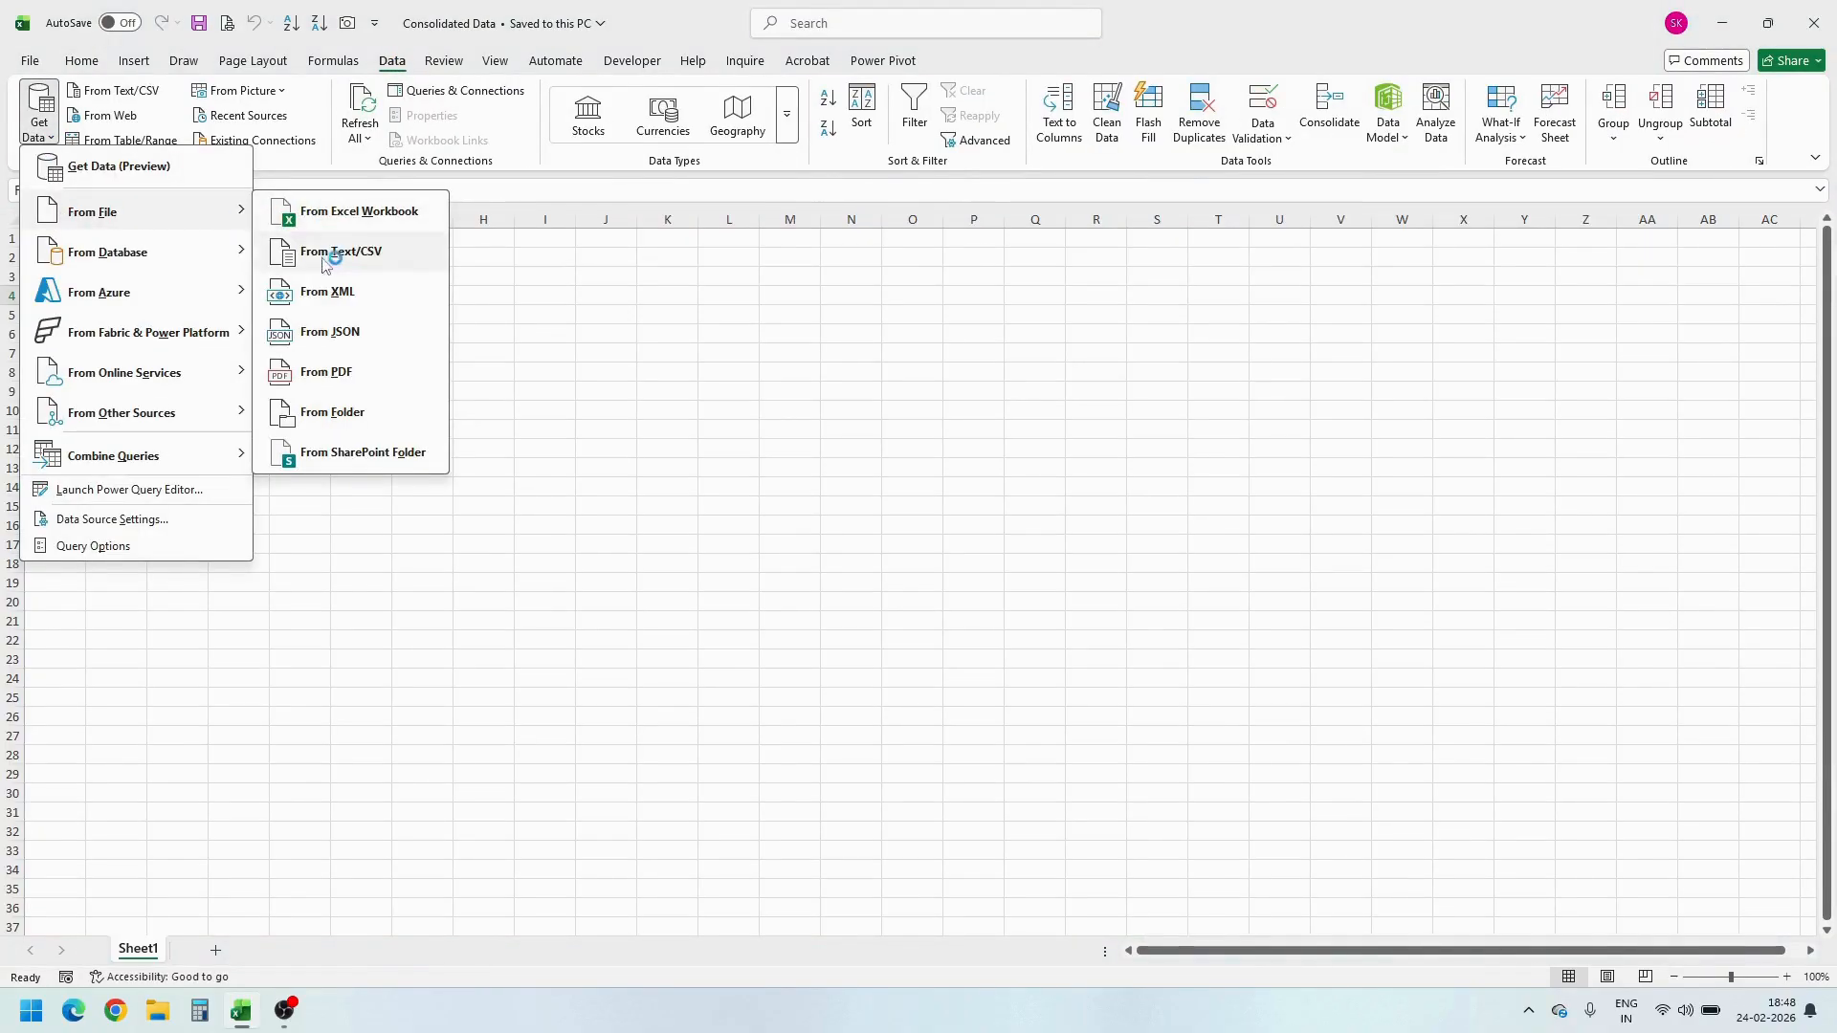
click(353, 425)
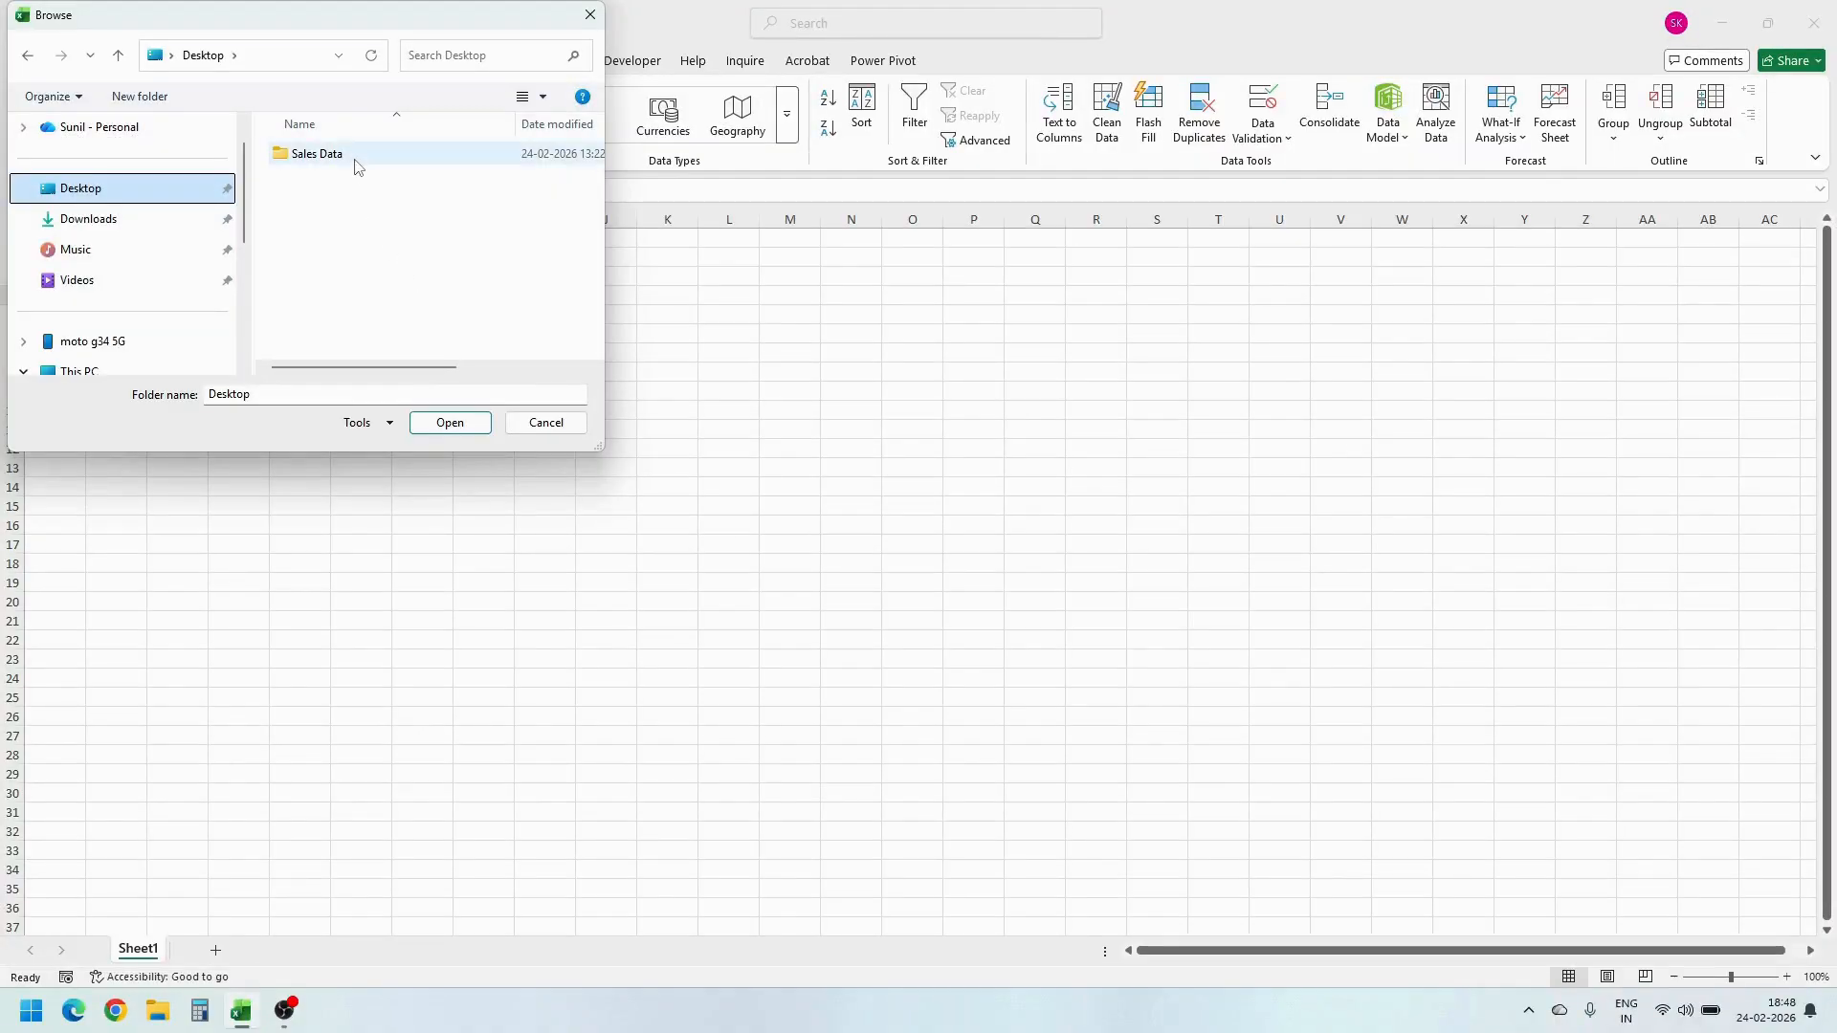
click(354, 164)
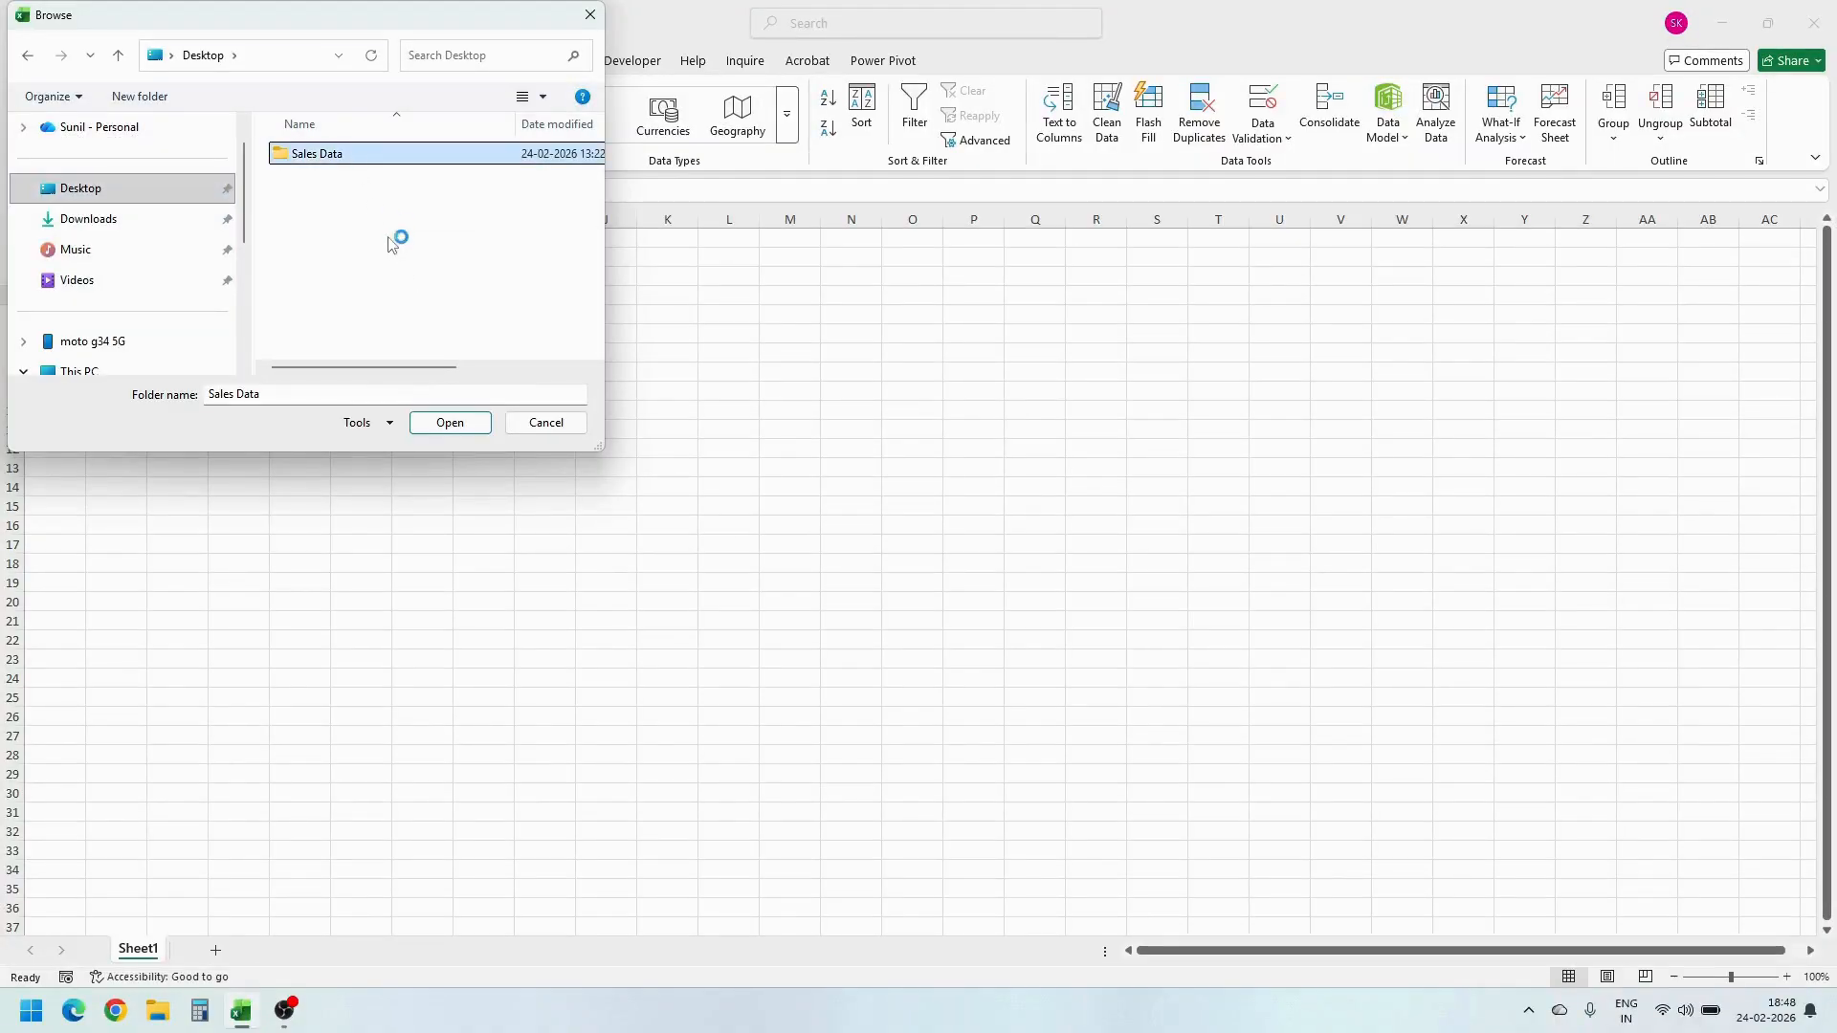
click(446, 422)
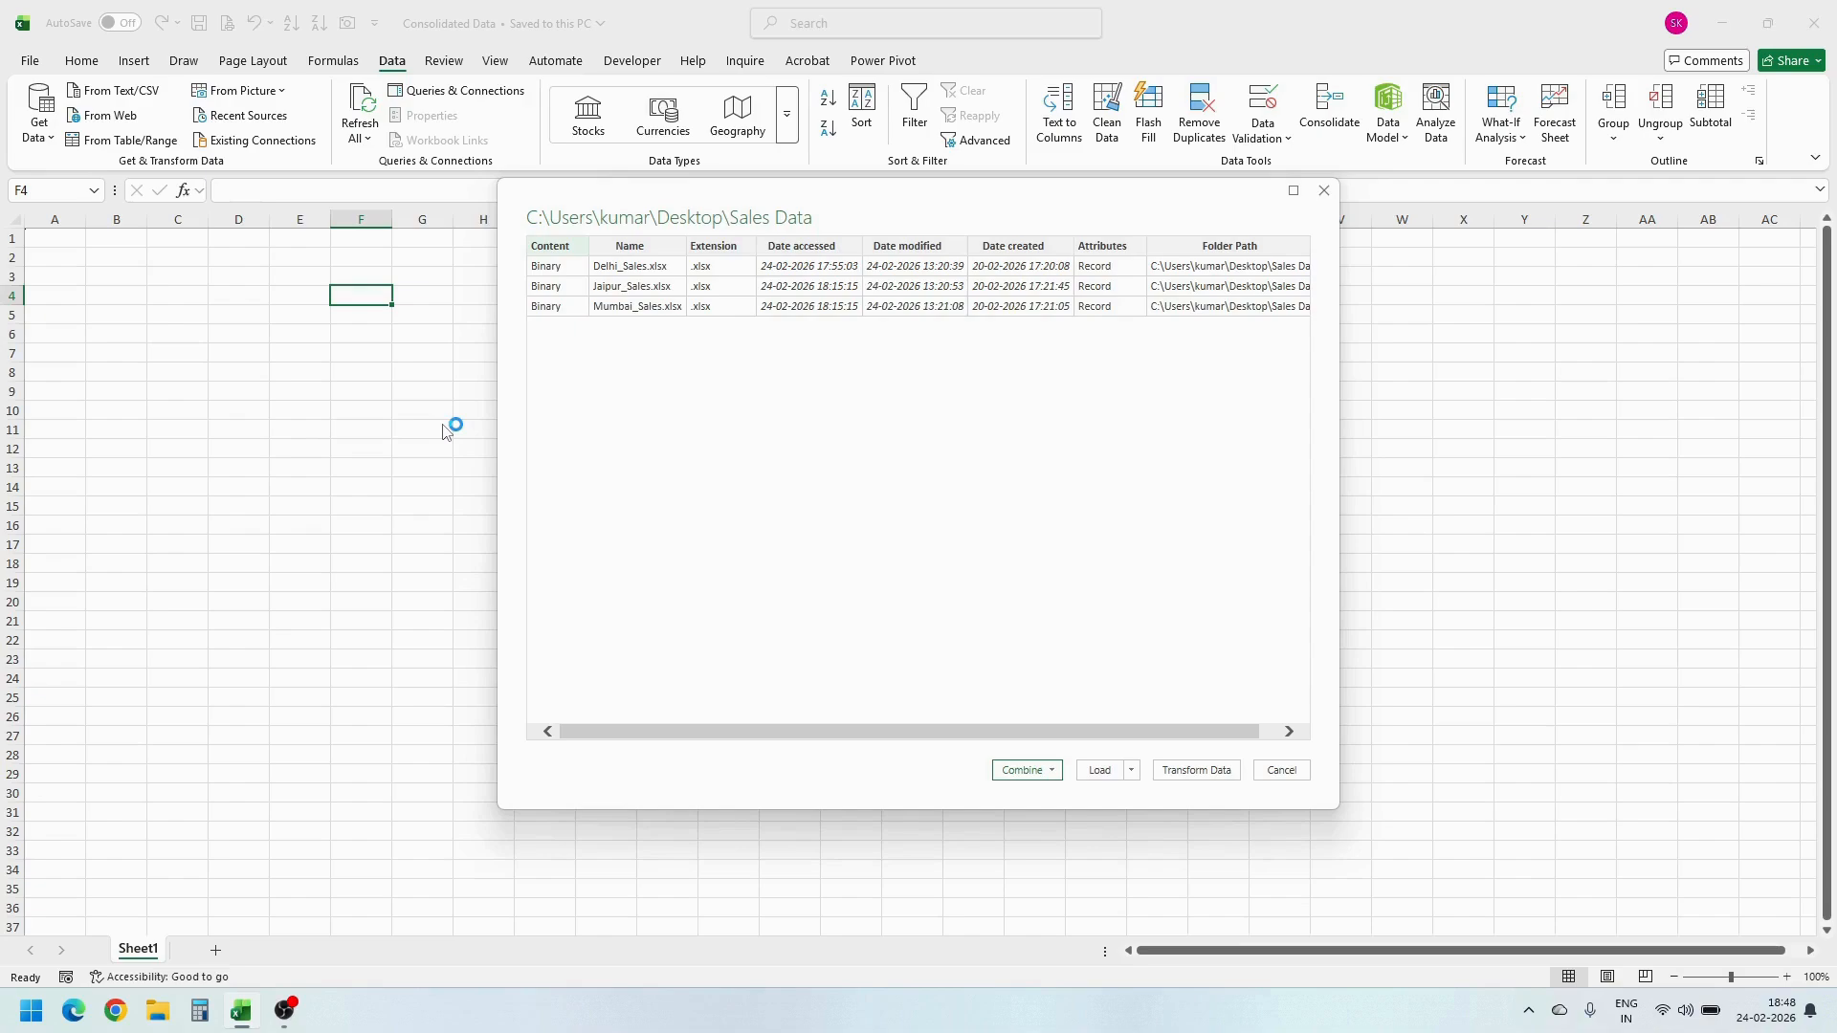
click(1197, 770)
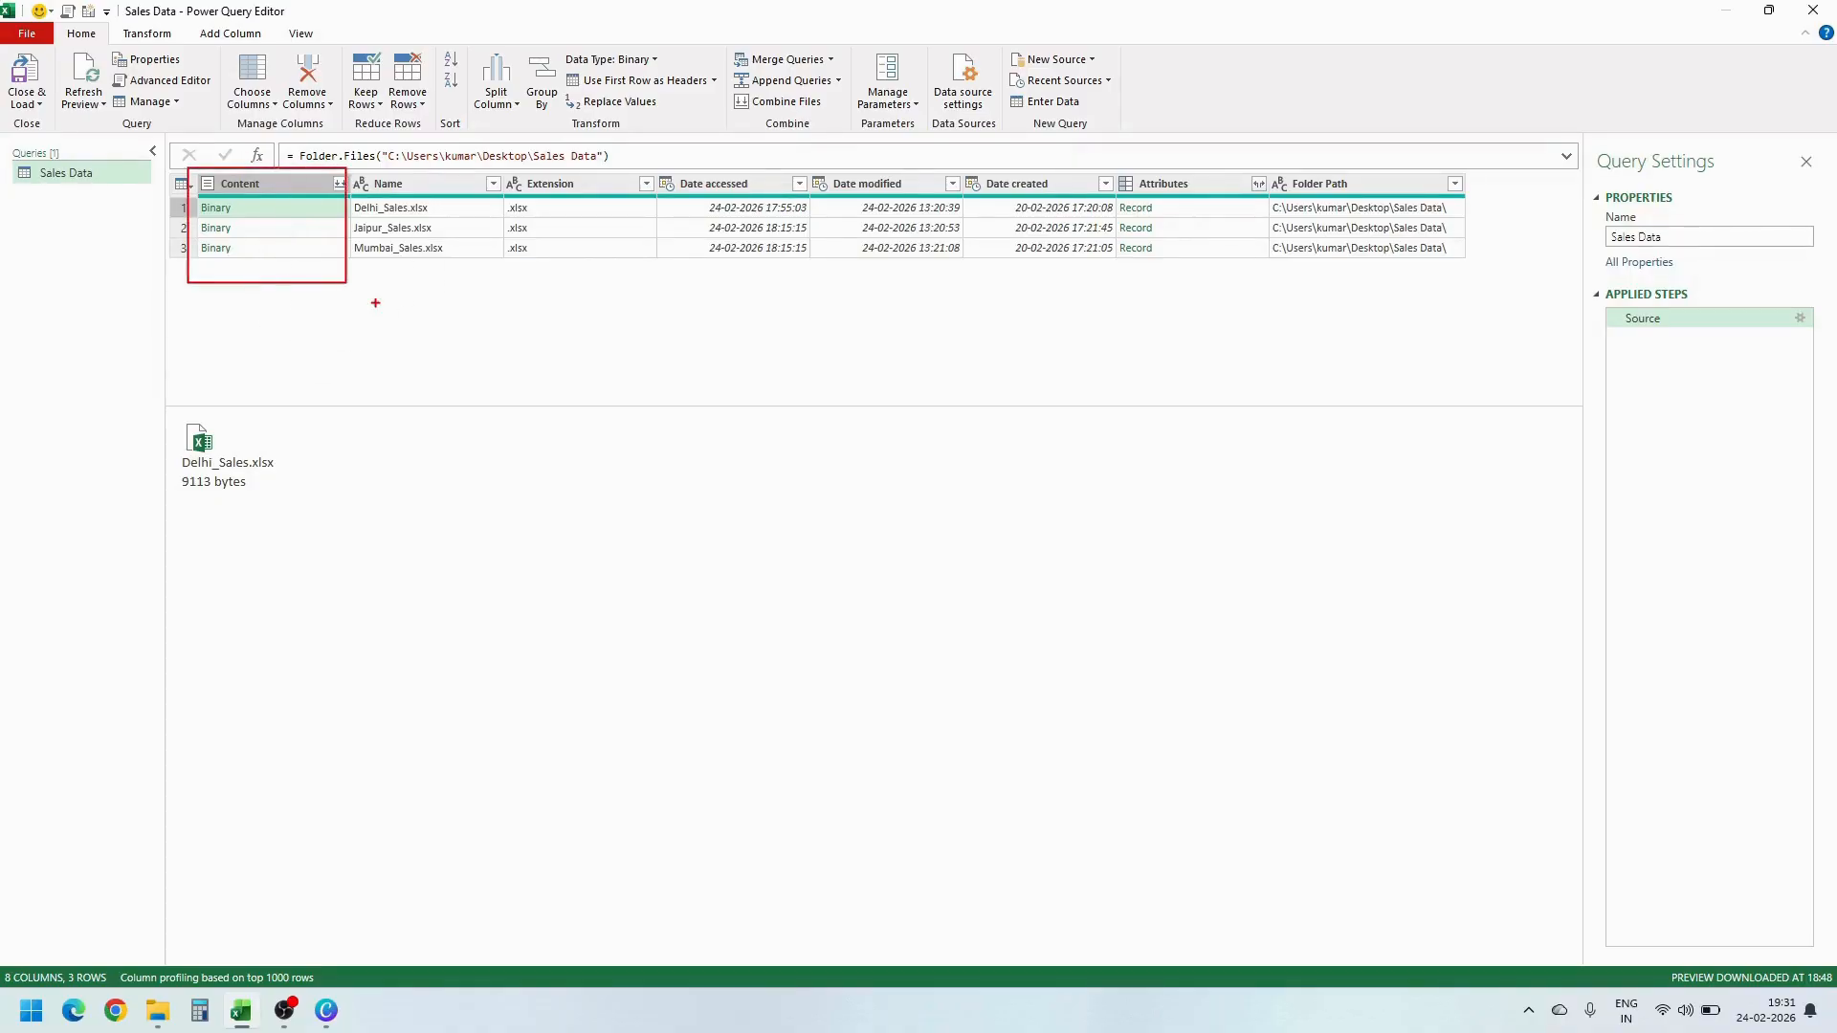
Add a custom column named ExcelData with the formula Excel.Workbook([Content])
drag(261, 207, 290, 199)
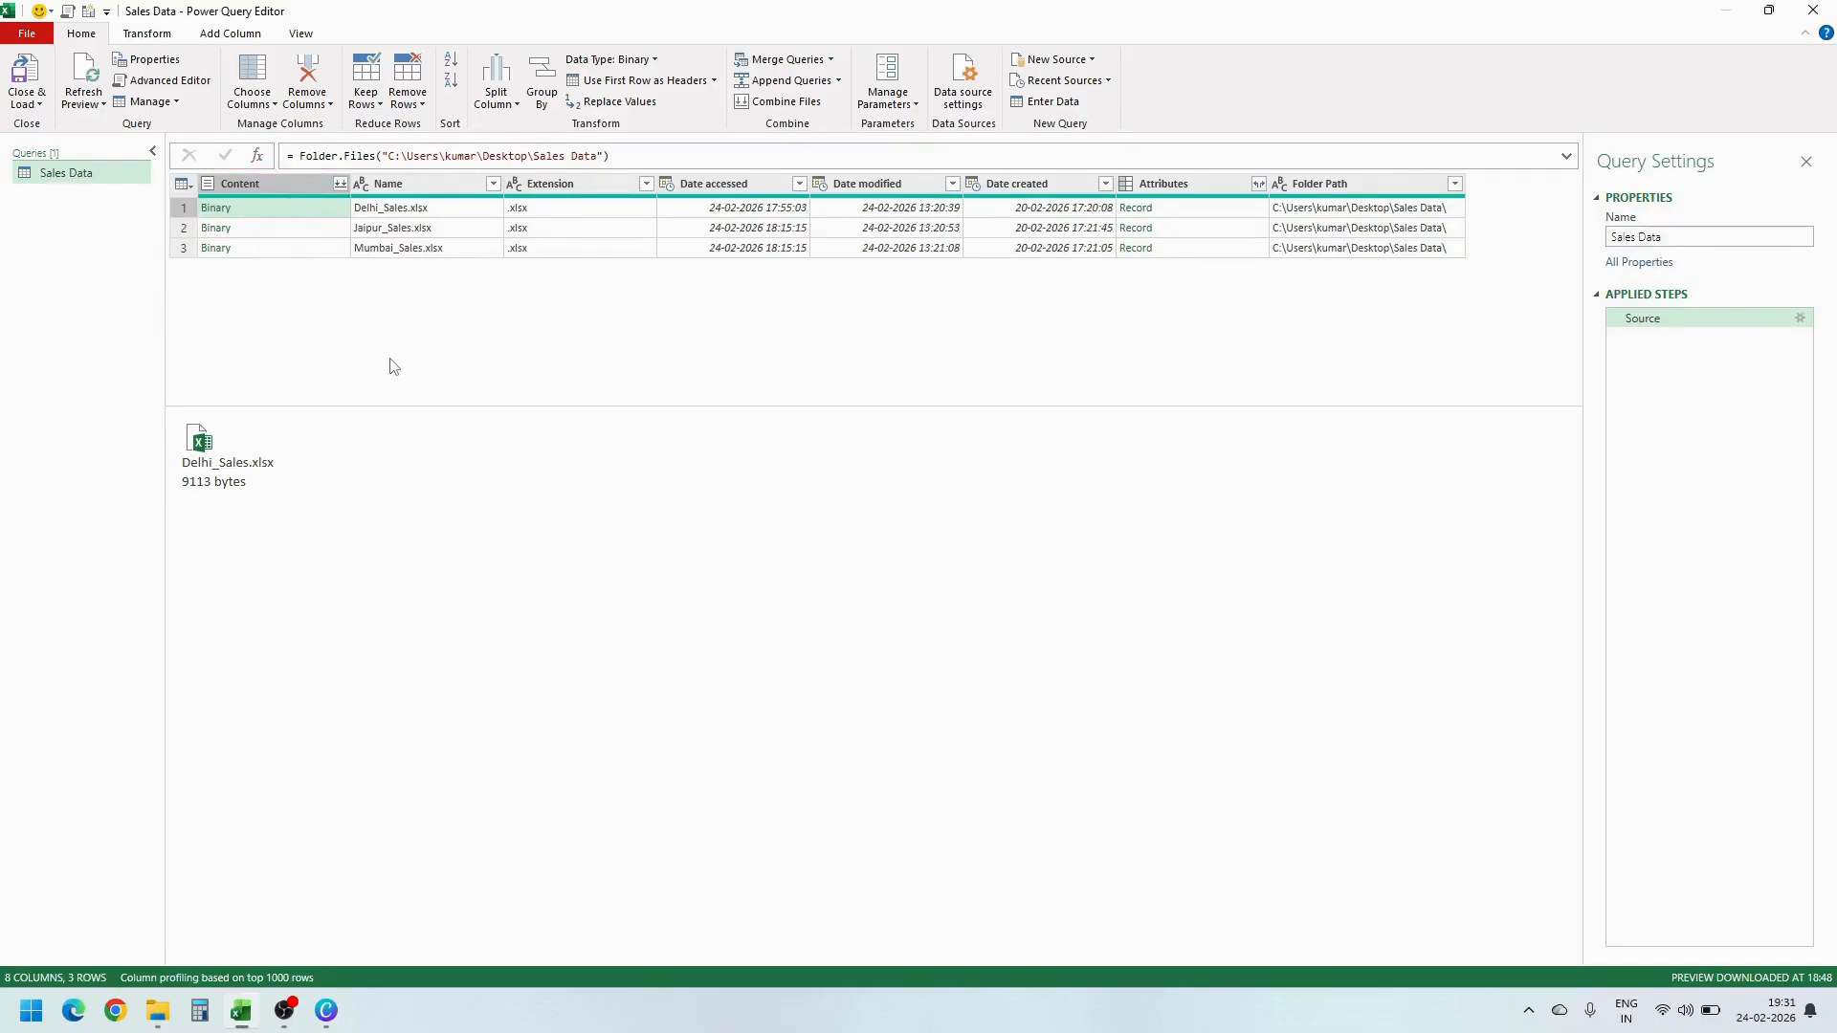
click(219, 38)
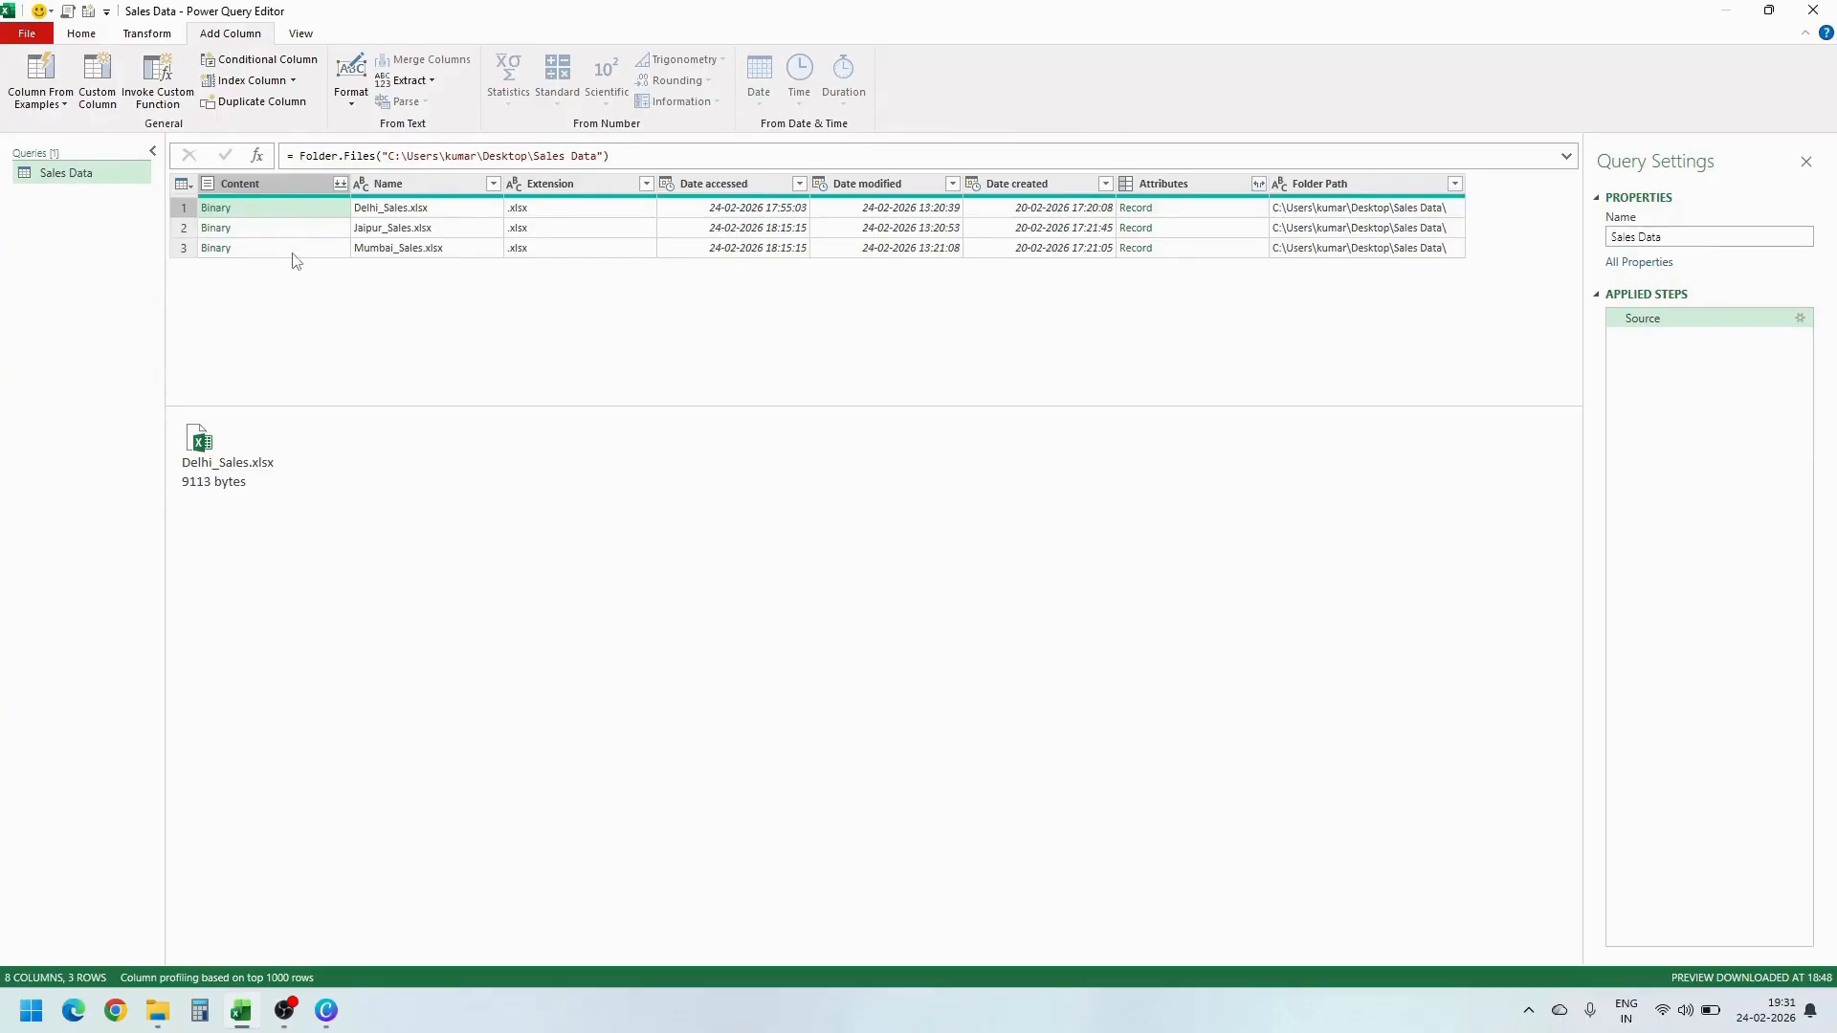
click(104, 96)
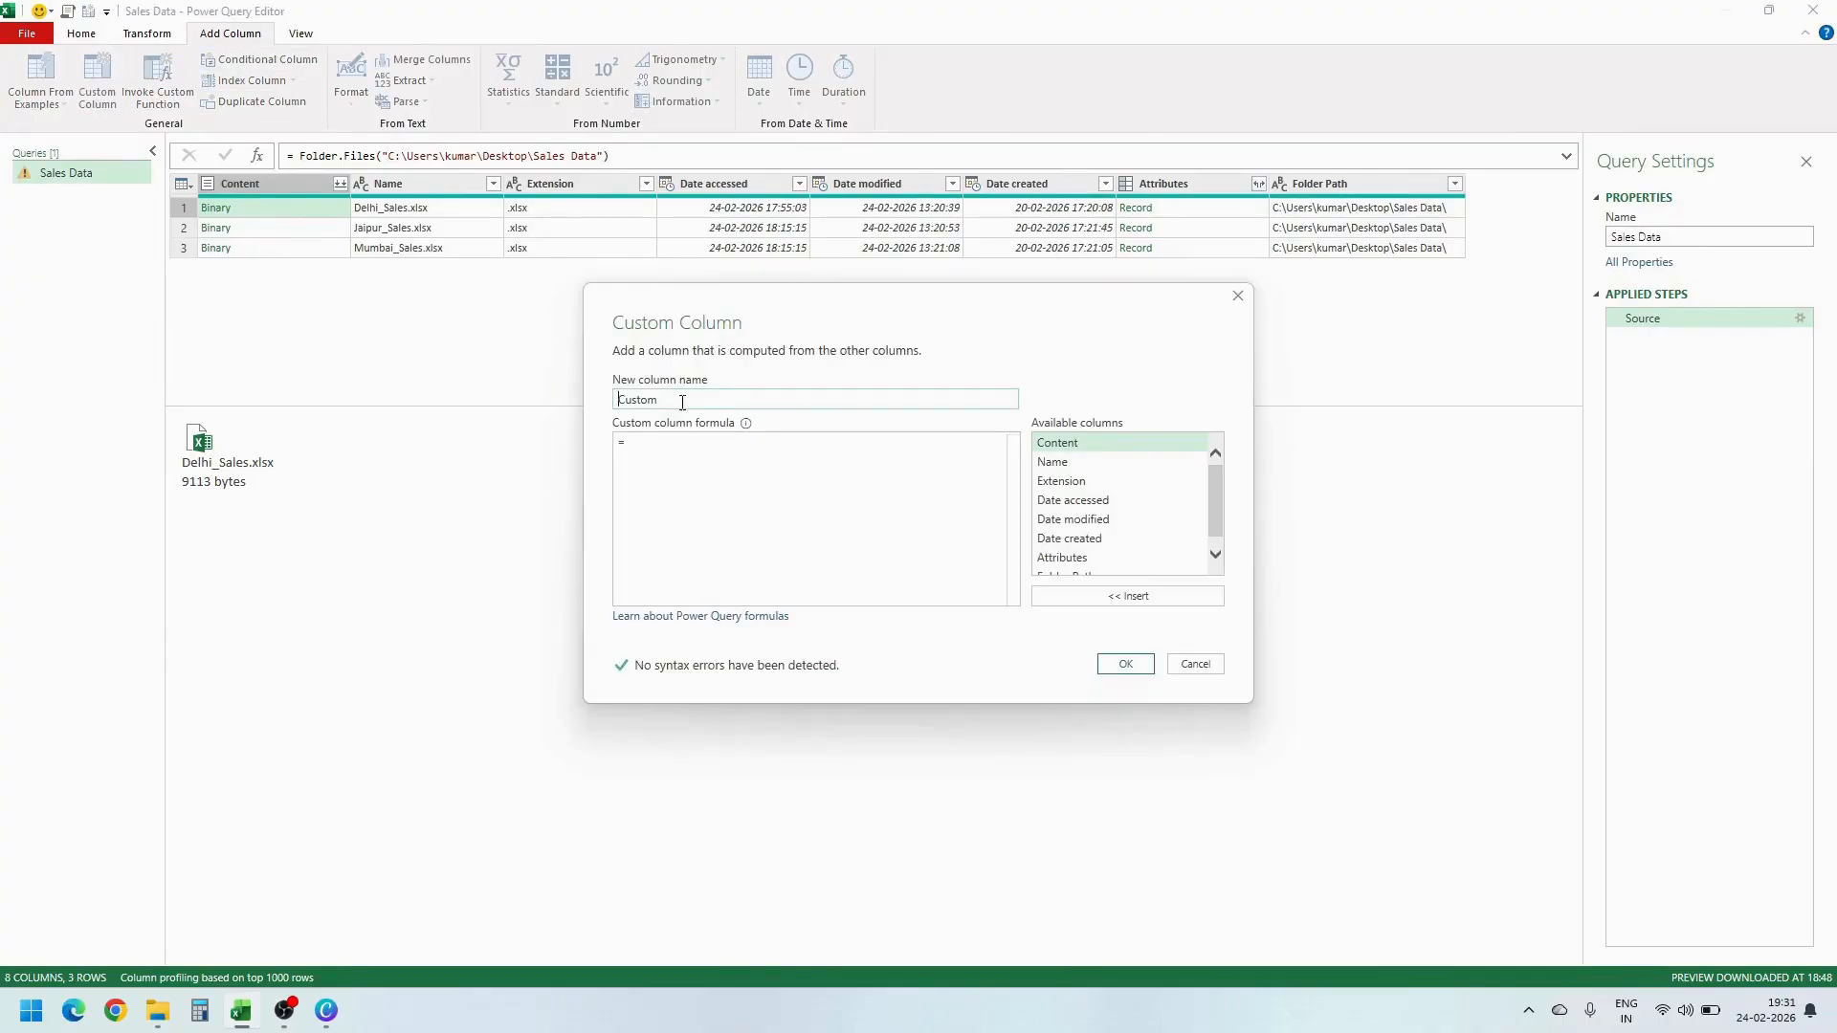
text(ExcelData)
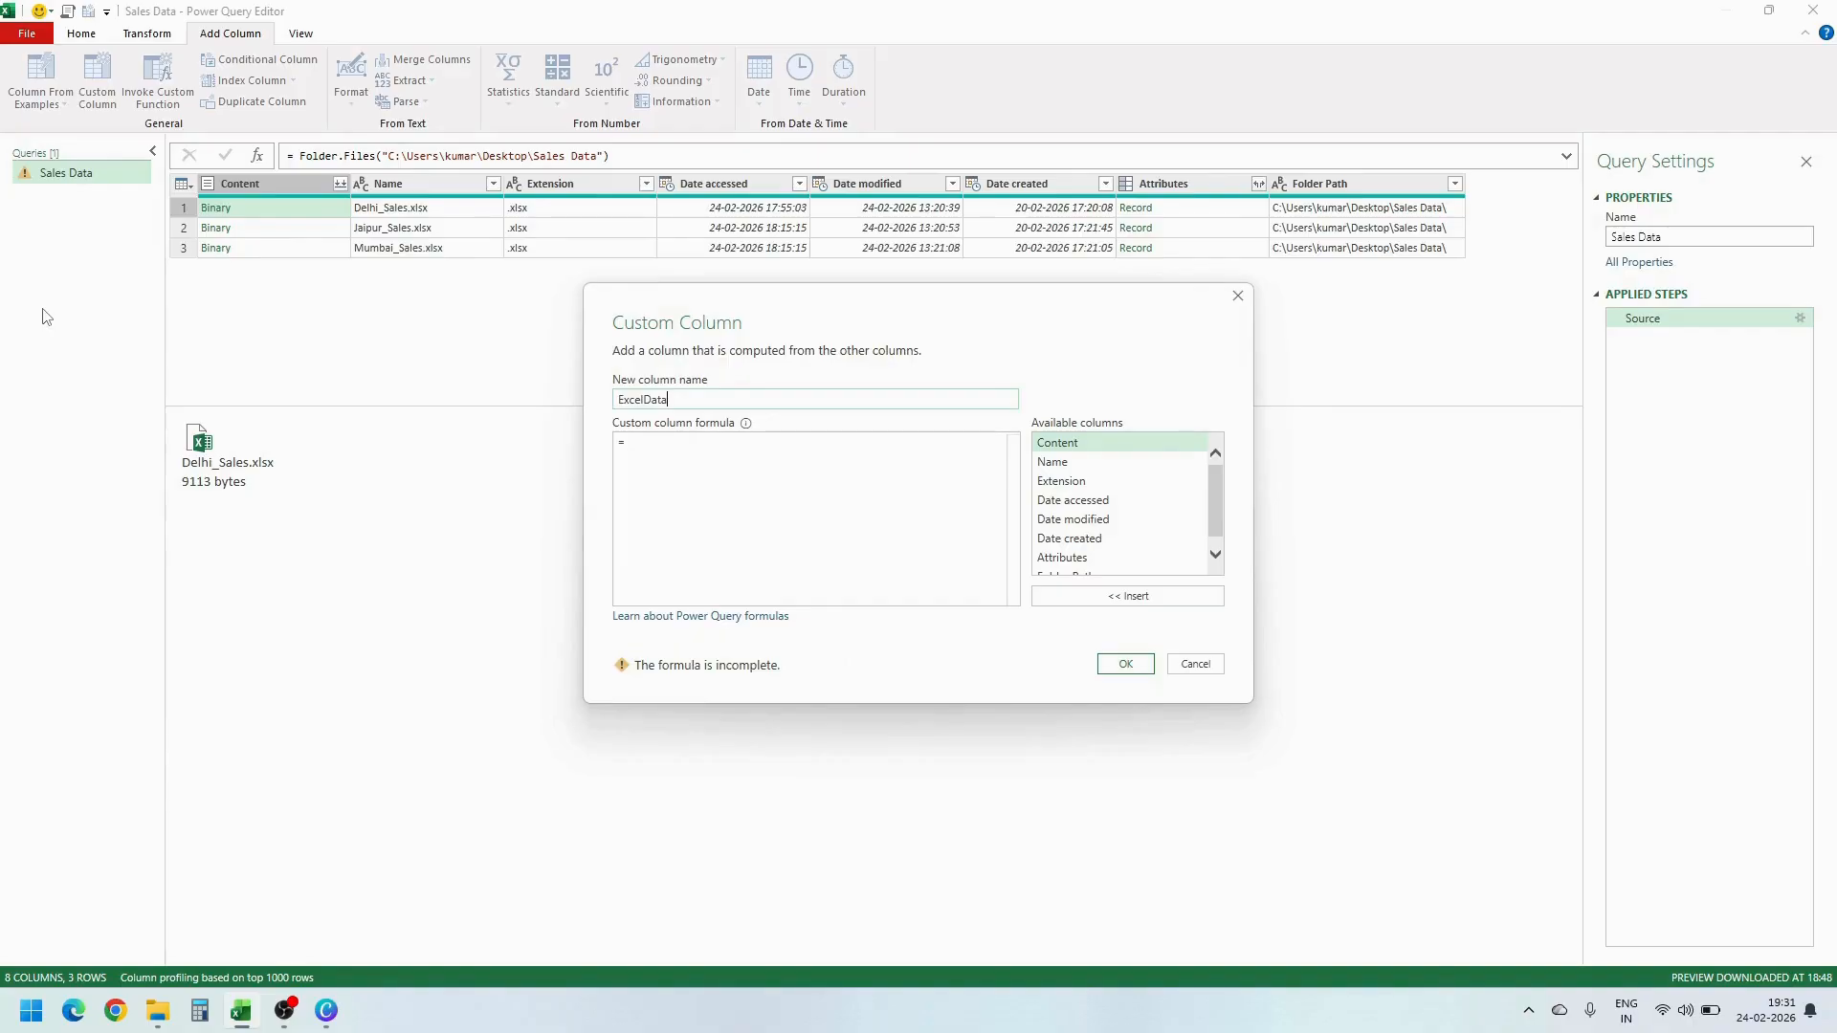
click(661, 456)
text(excel)
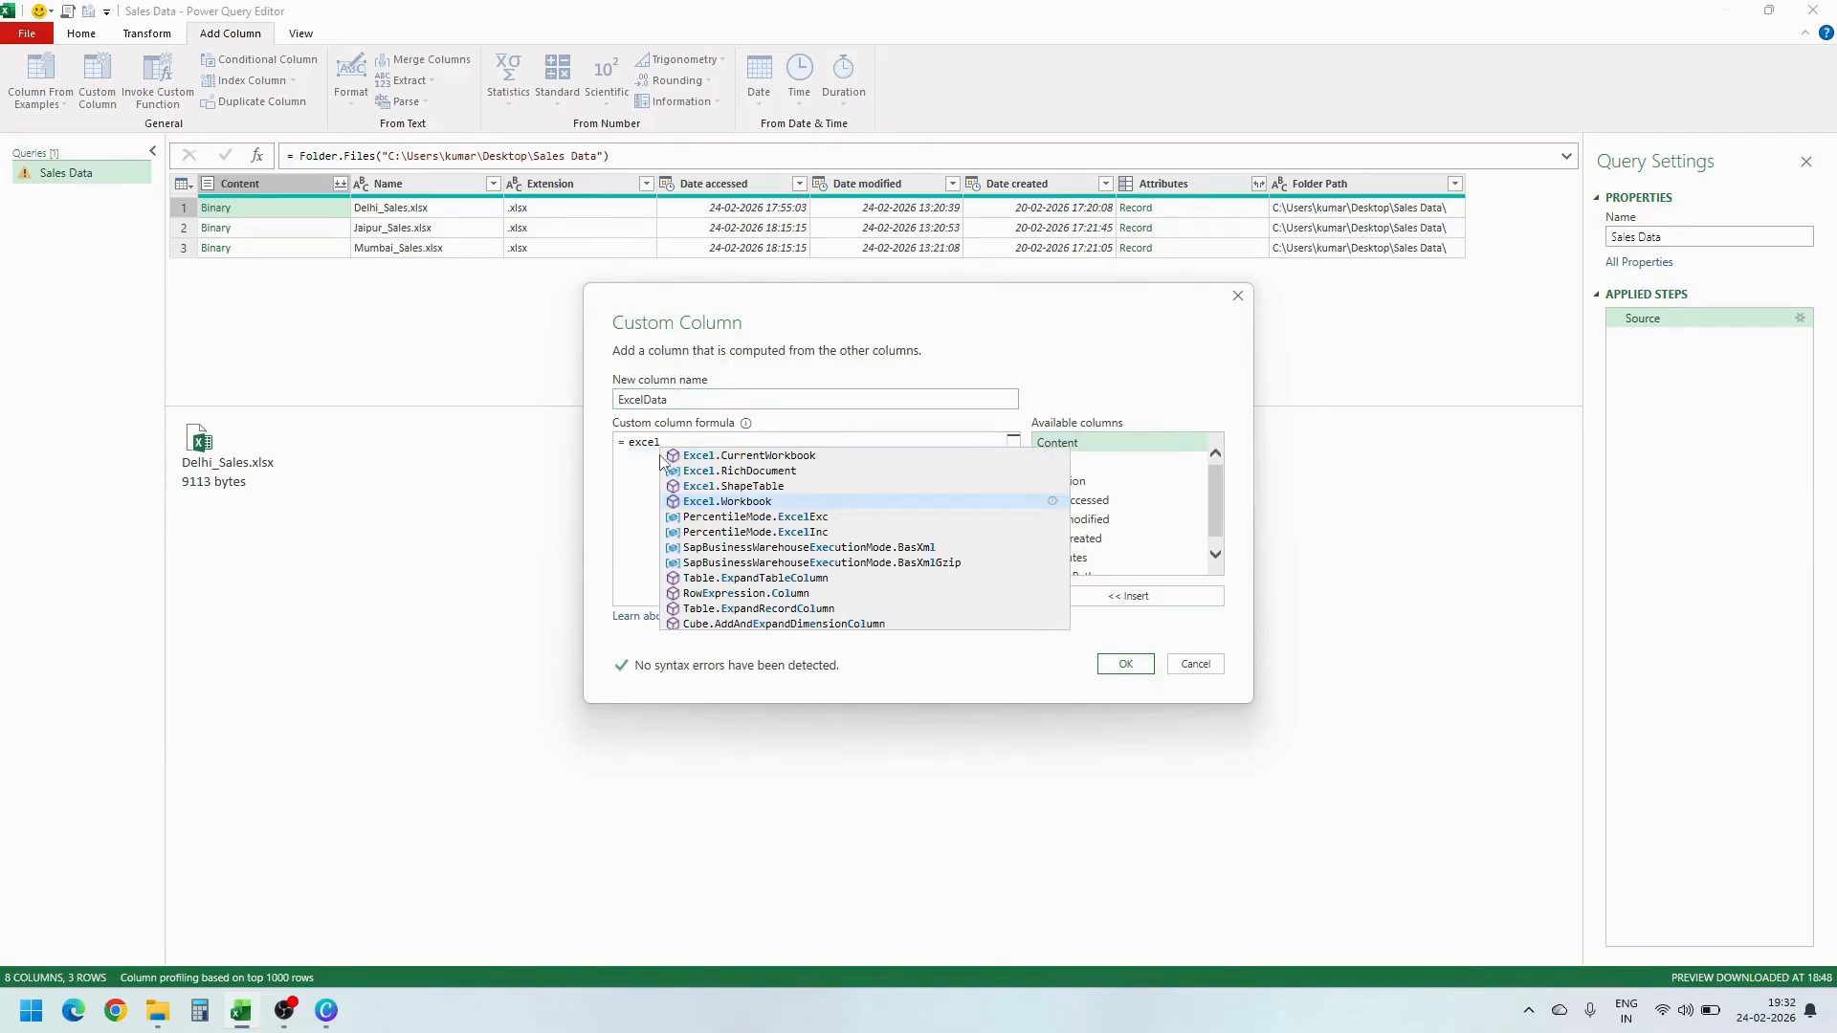
key(Tab)
text(()
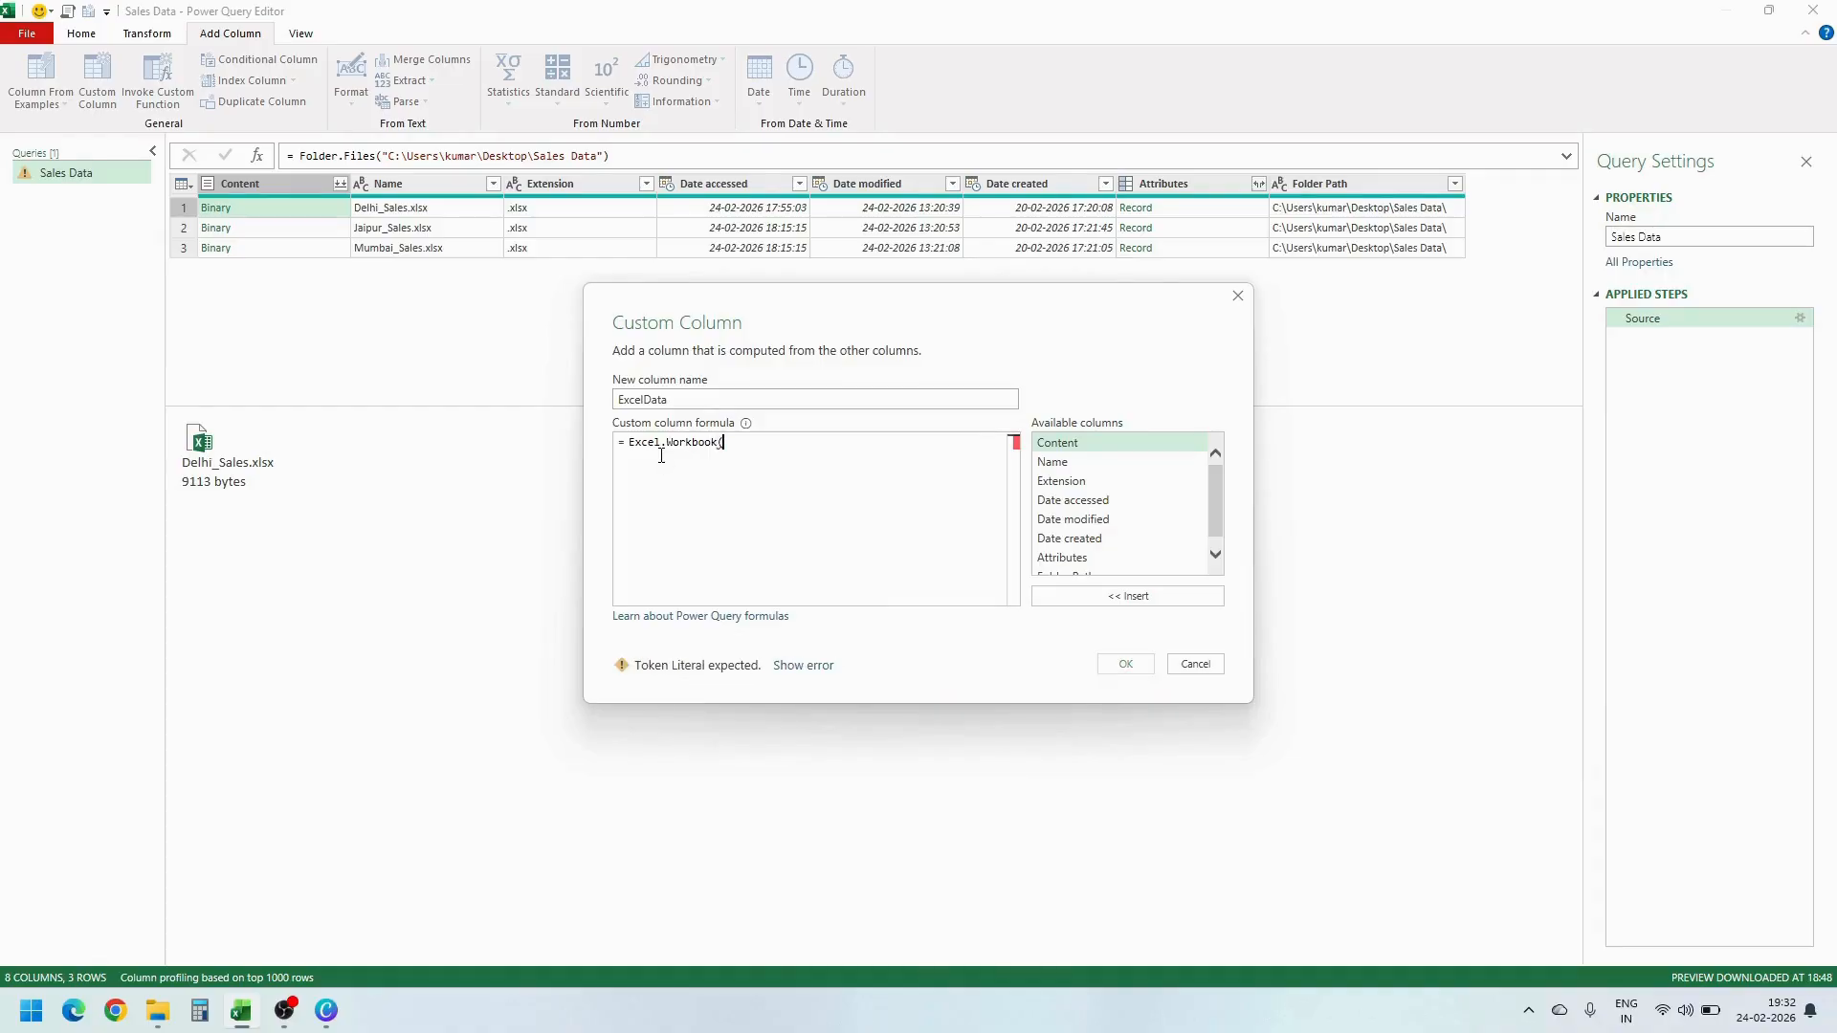
double_click(1126, 444)
text())
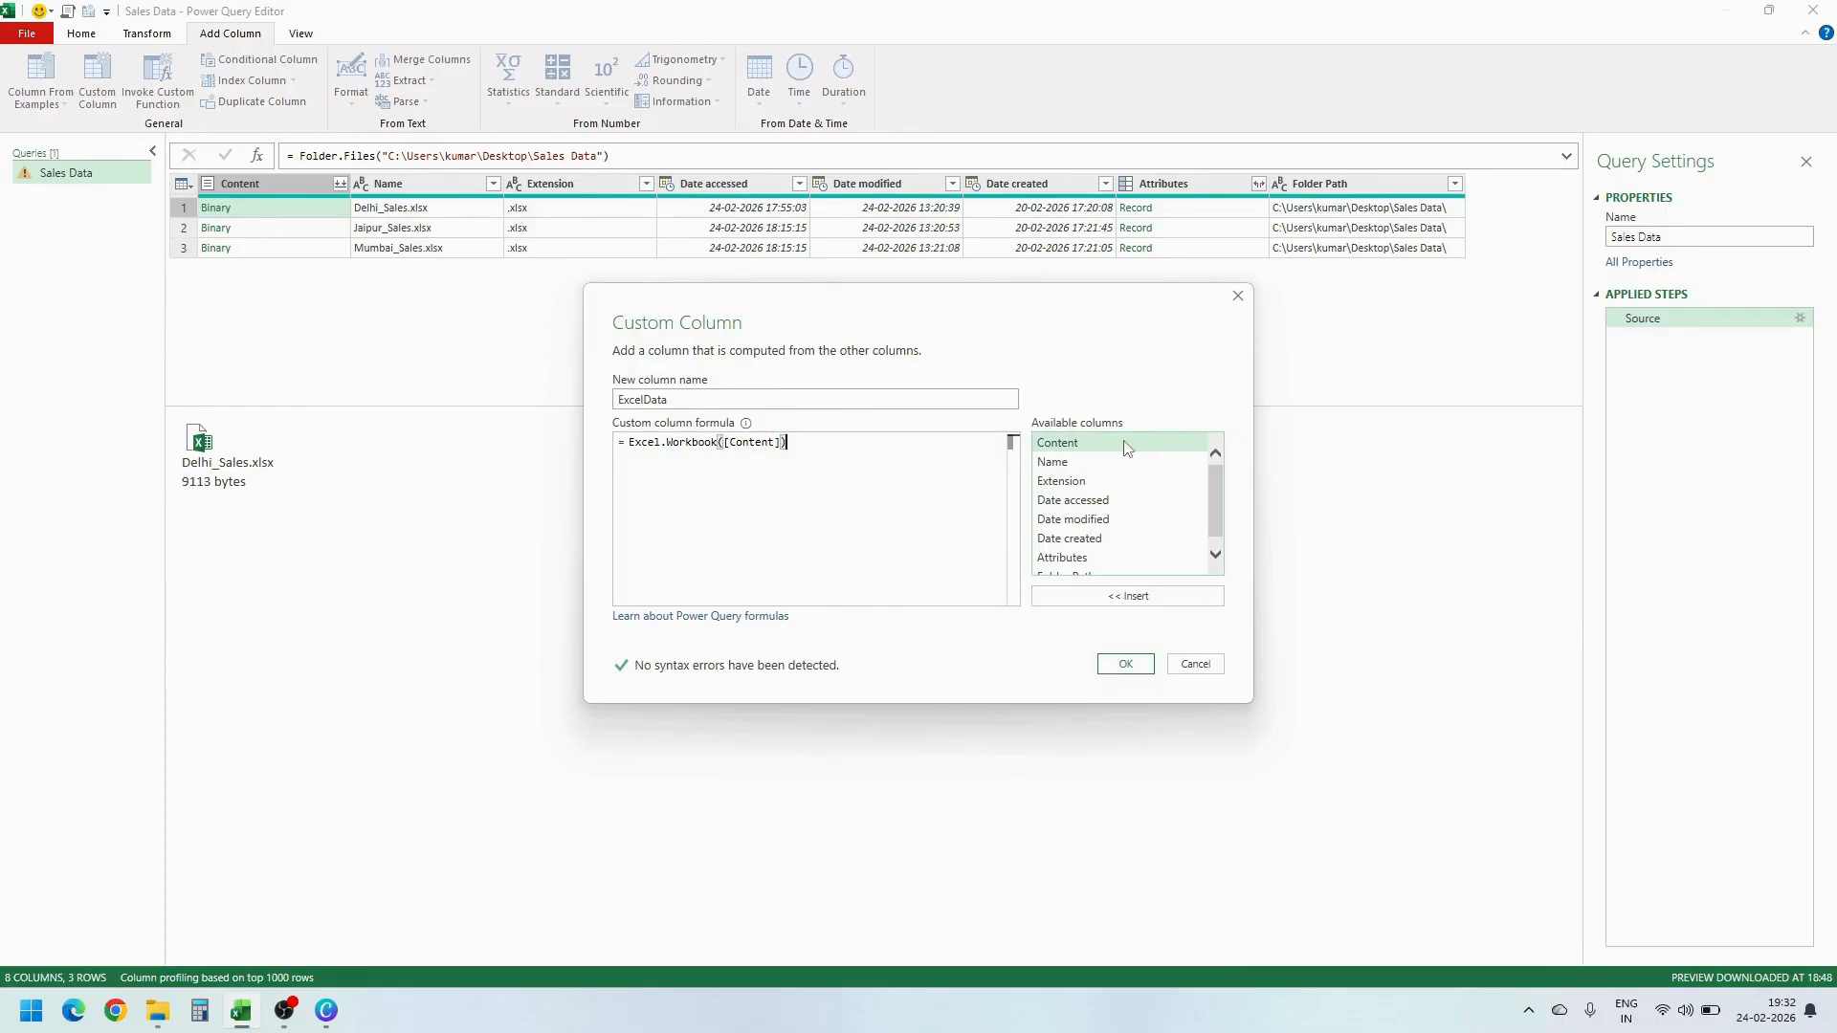
click(1125, 663)
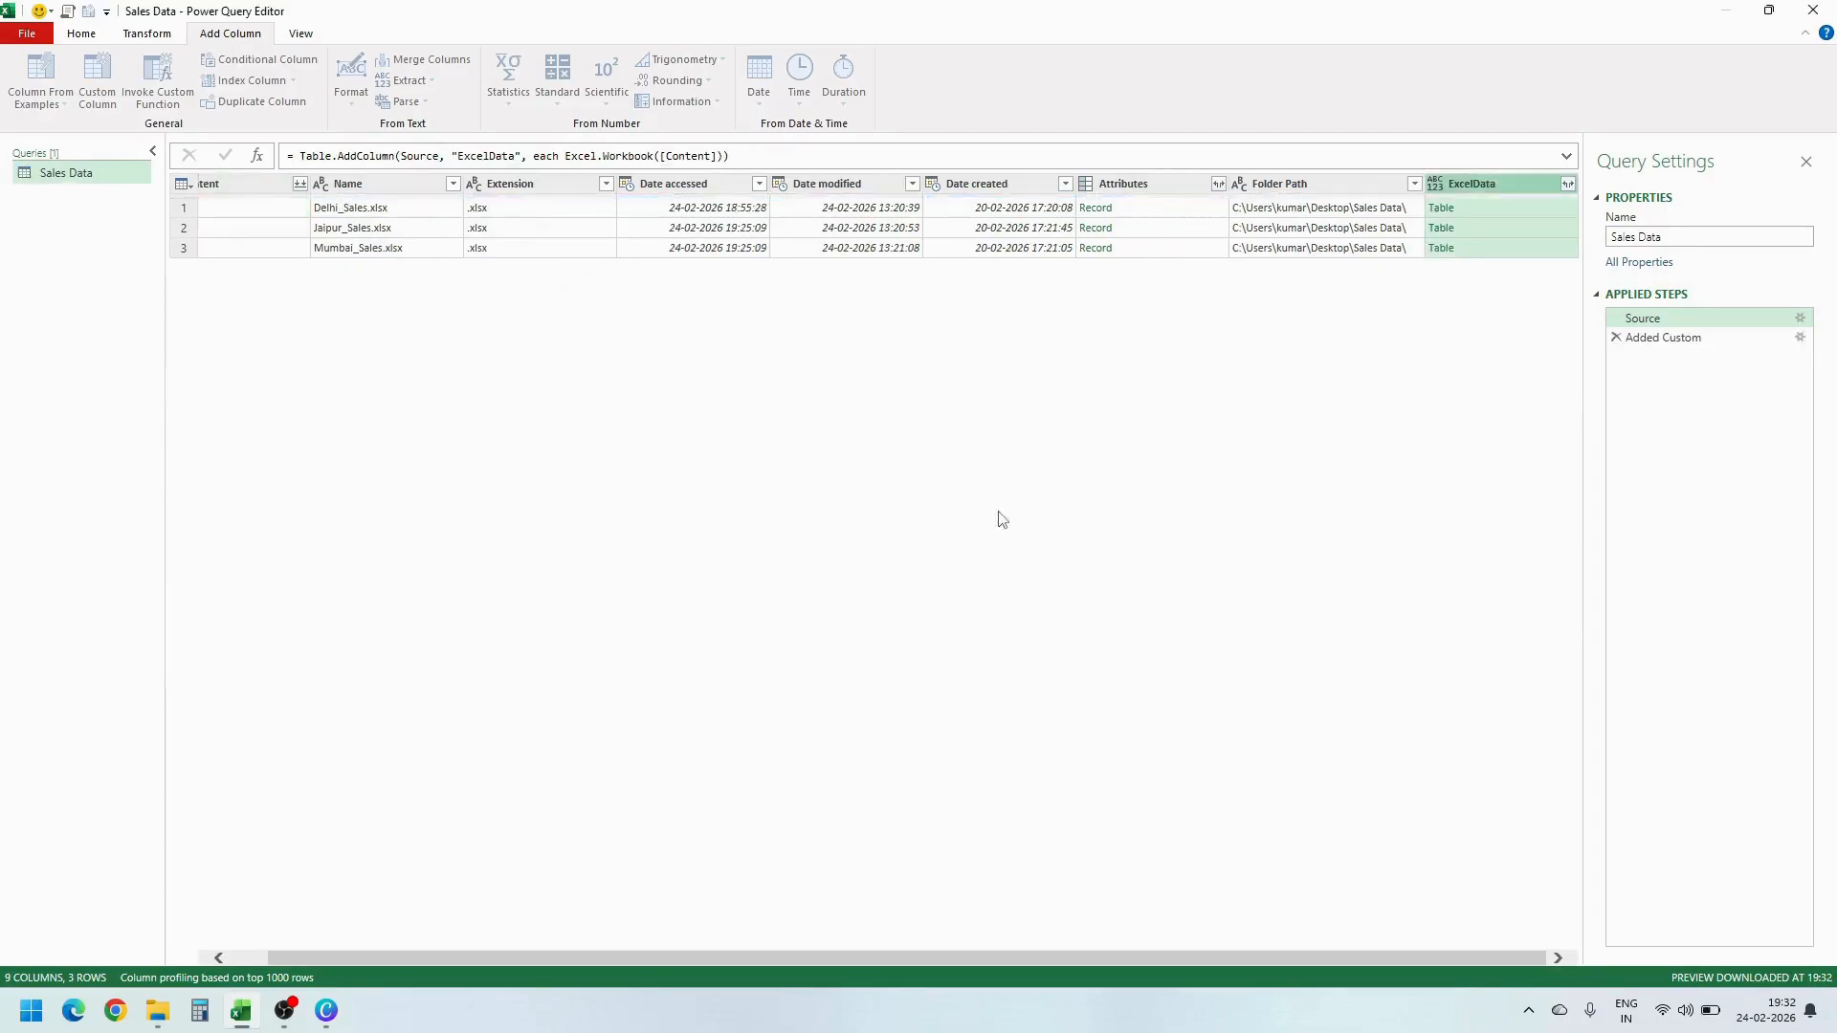
Preview the ExcelData table of Delhi_Sales.xlsx and examine its columns, including Kind and Hidden
click(1503, 205)
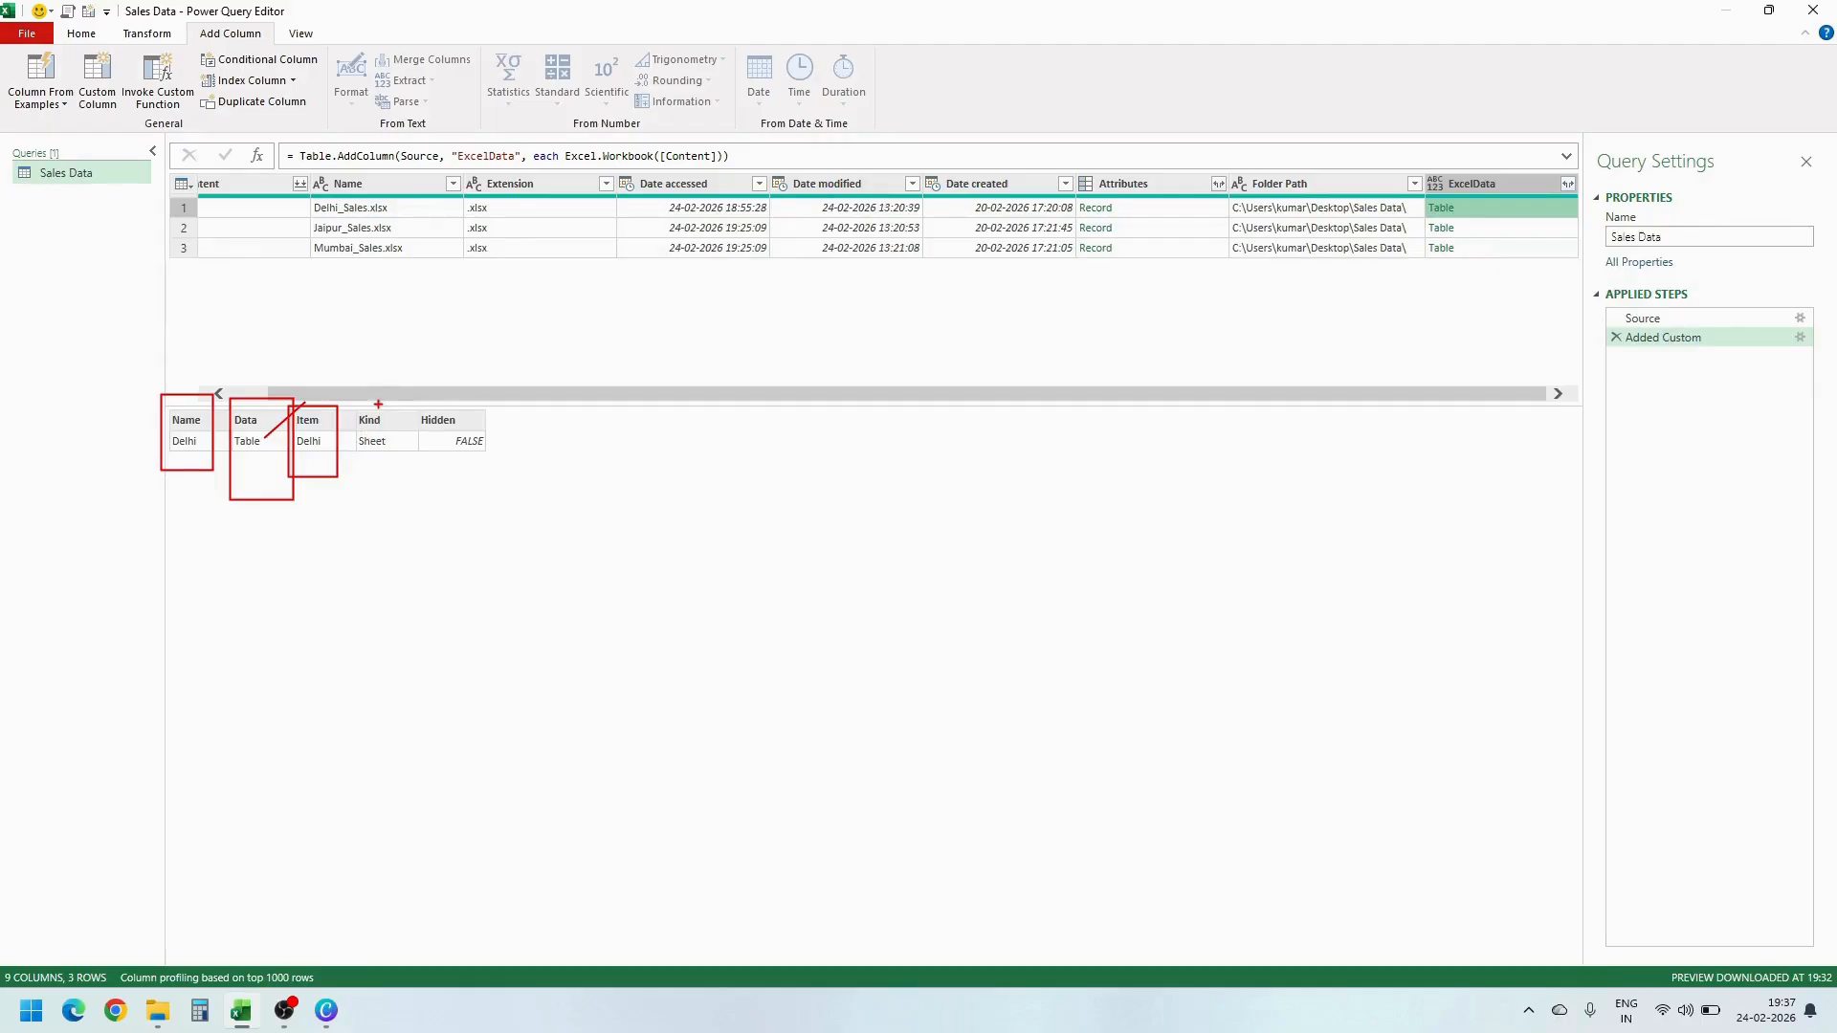
drag(349, 398, 399, 480)
mouse_move(419, 400)
mouse_down()
mouse_move(431, 437)
mouse_move(515, 467)
mouse_up()
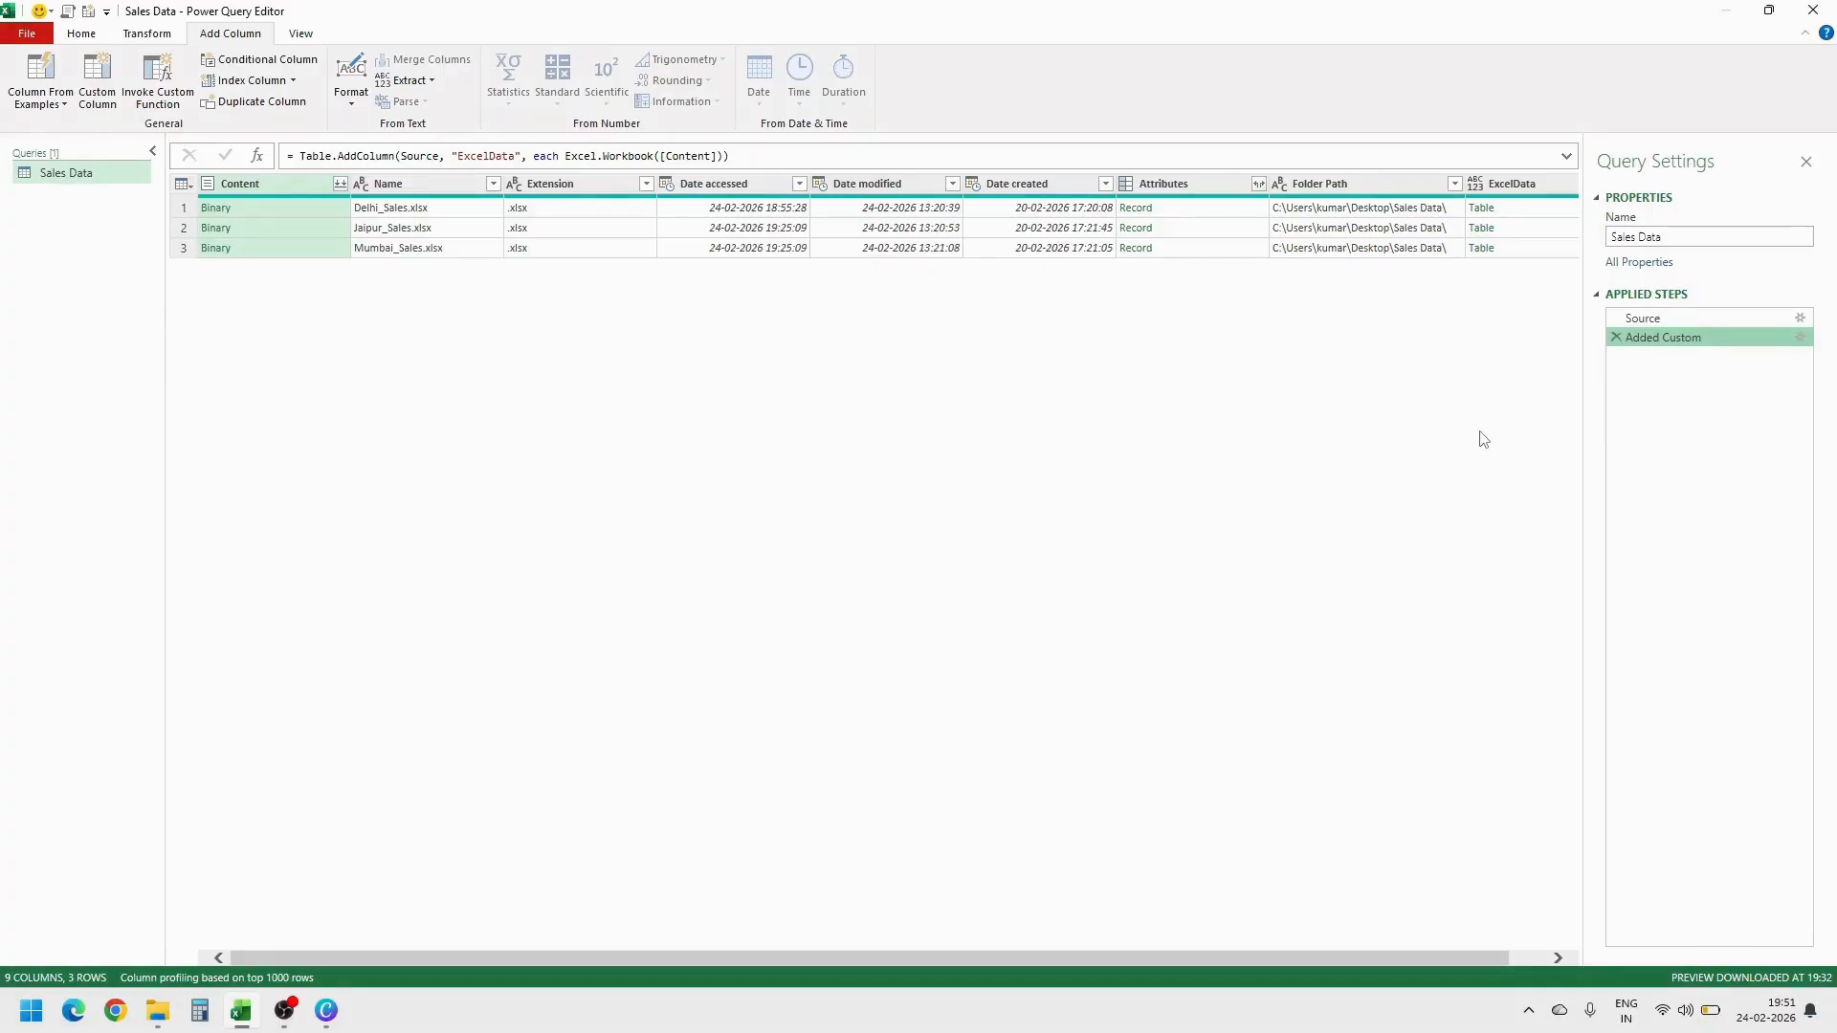
Remove all columns from the query except ExcelData
click(1498, 189)
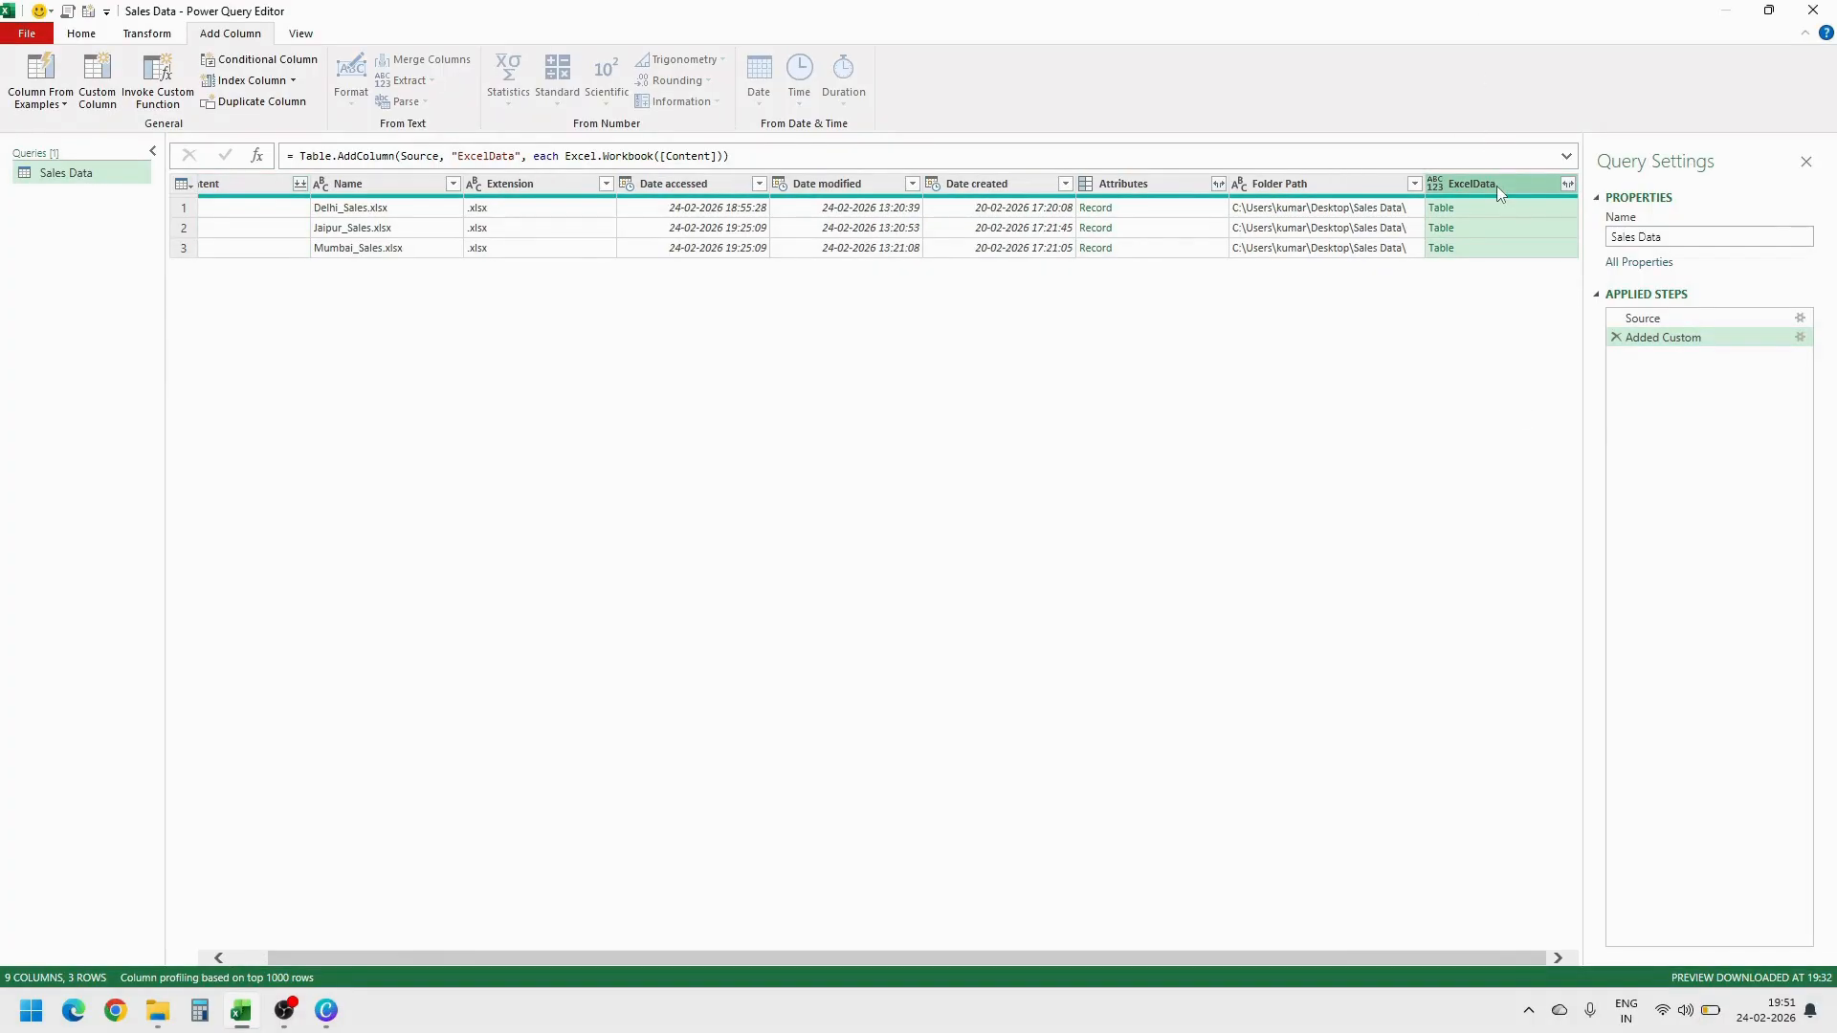
right_click(1496, 186)
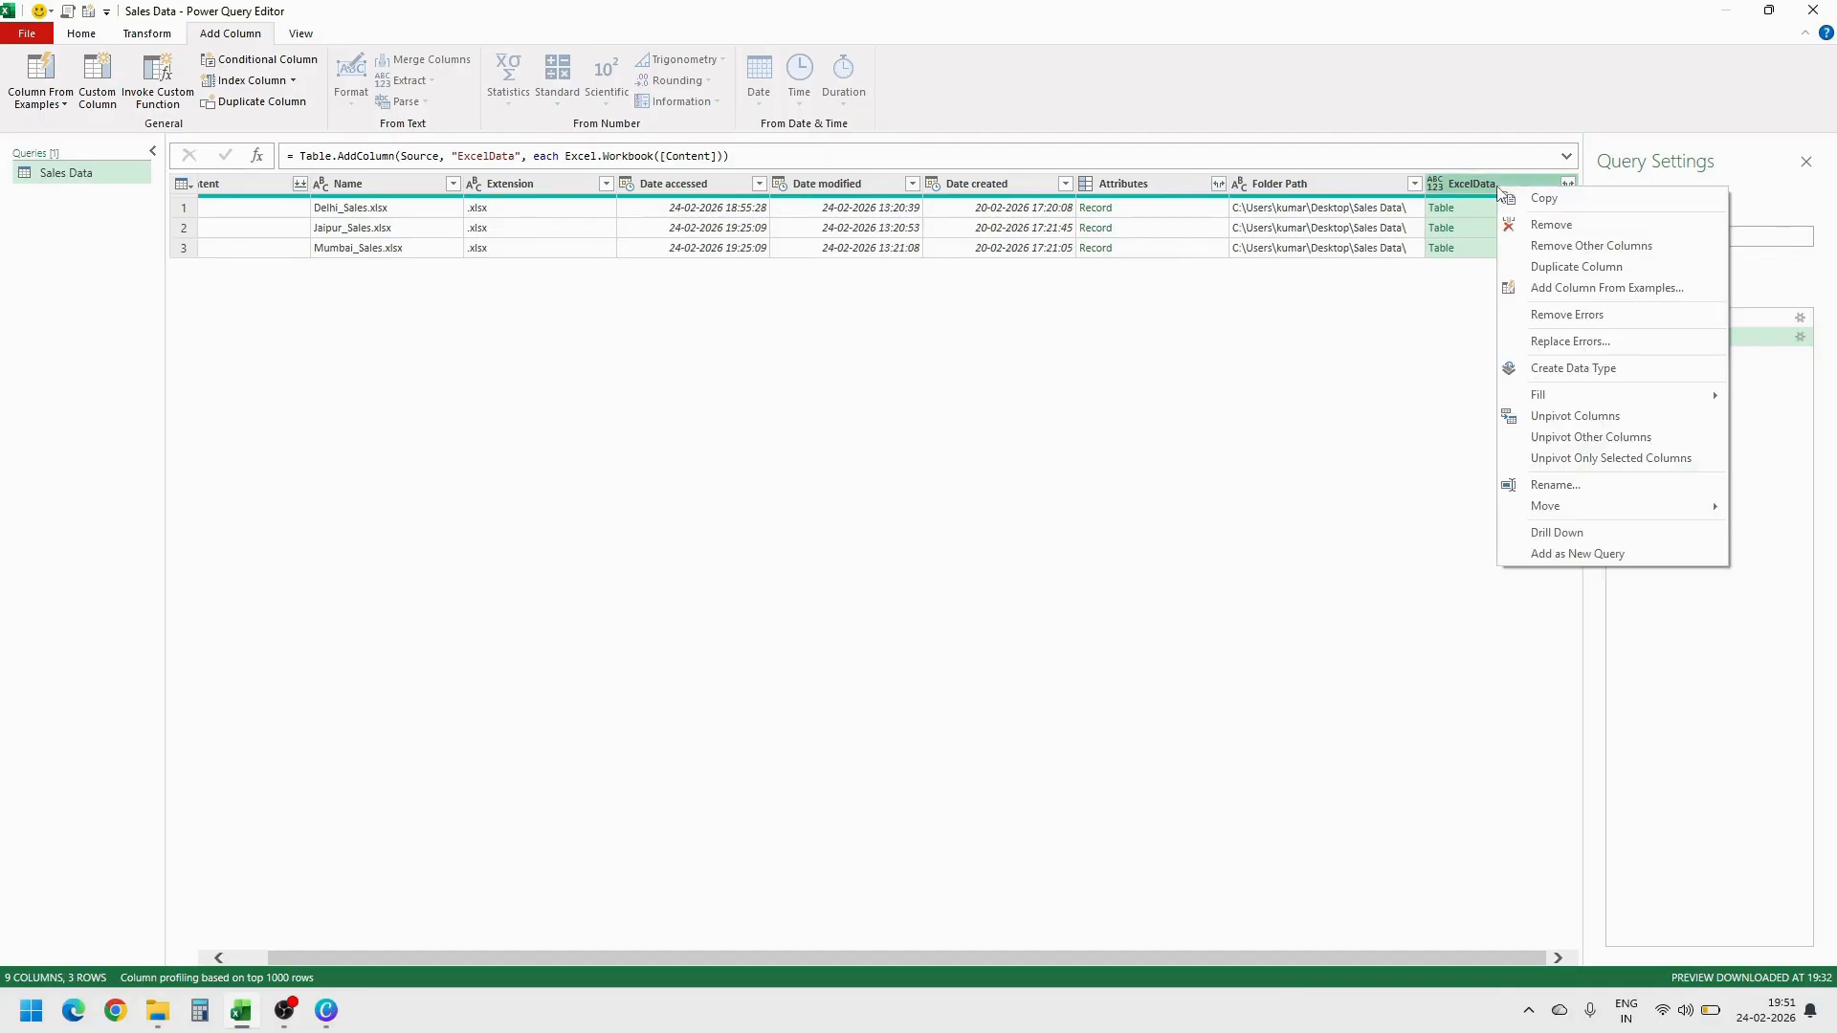
click(1526, 246)
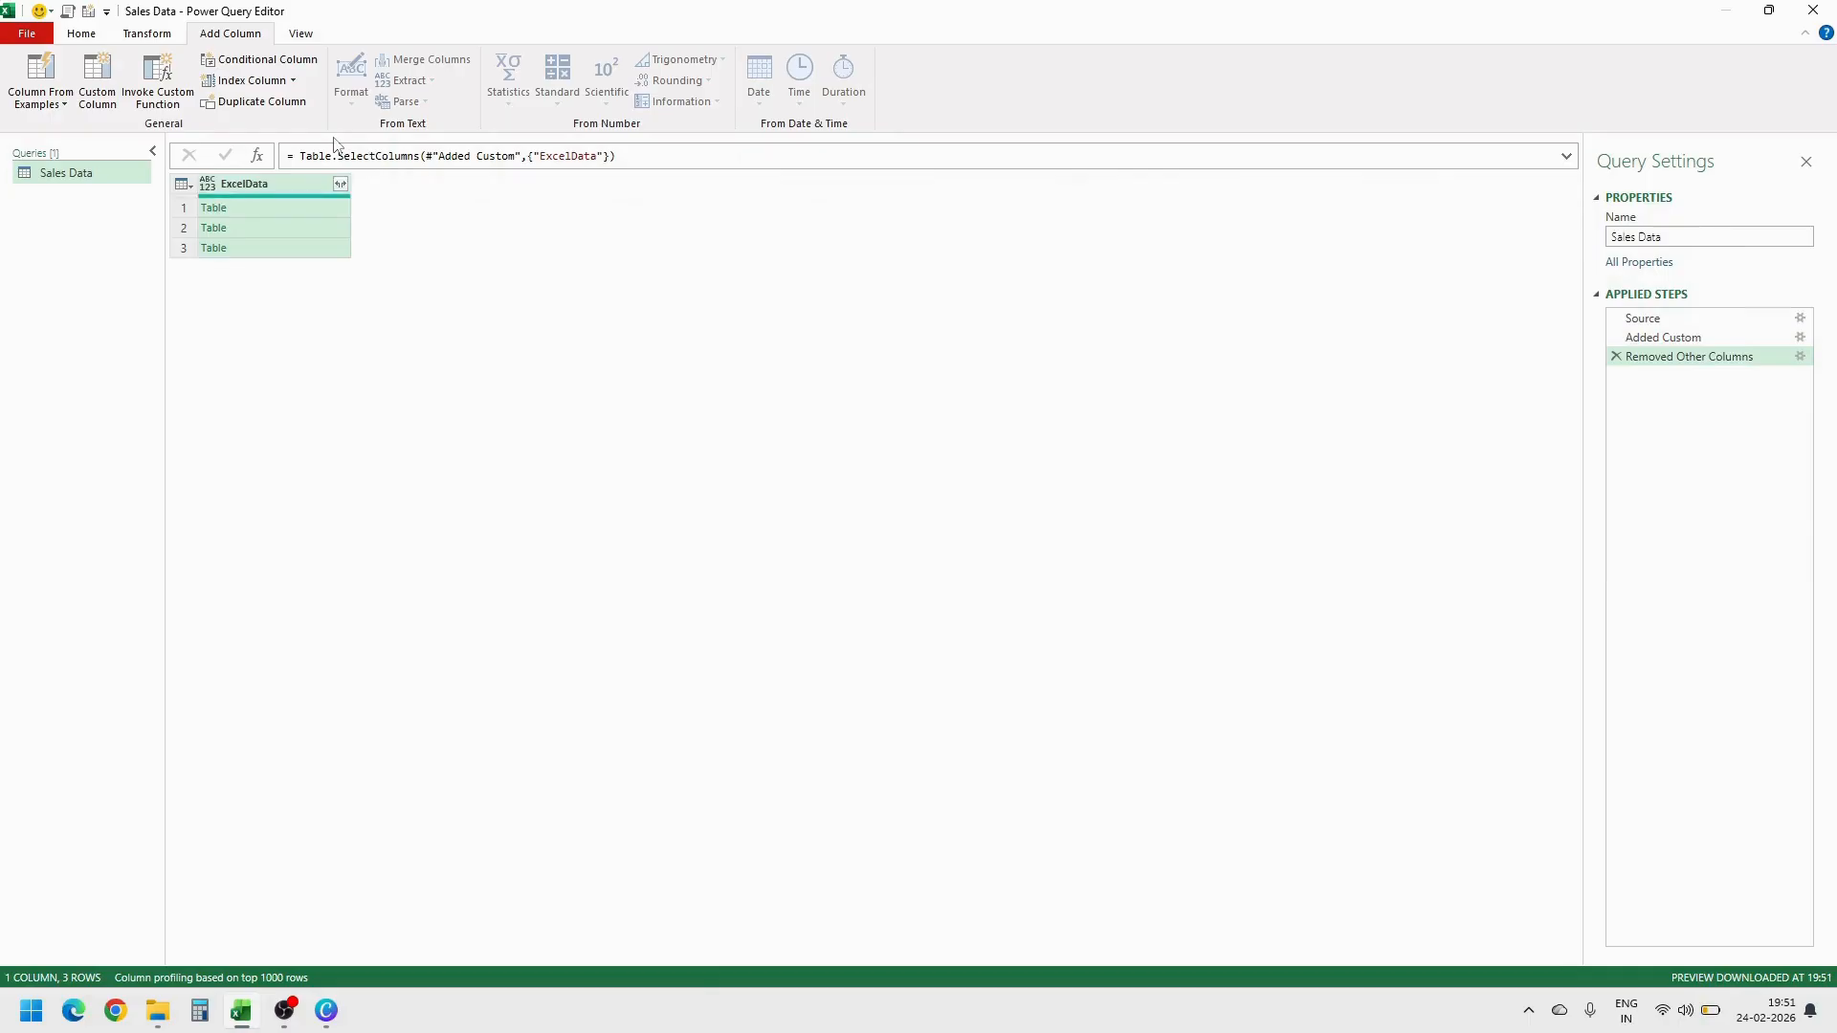
Preview the first nested table in ExcelData and examine its Name and Data columns
click(289, 209)
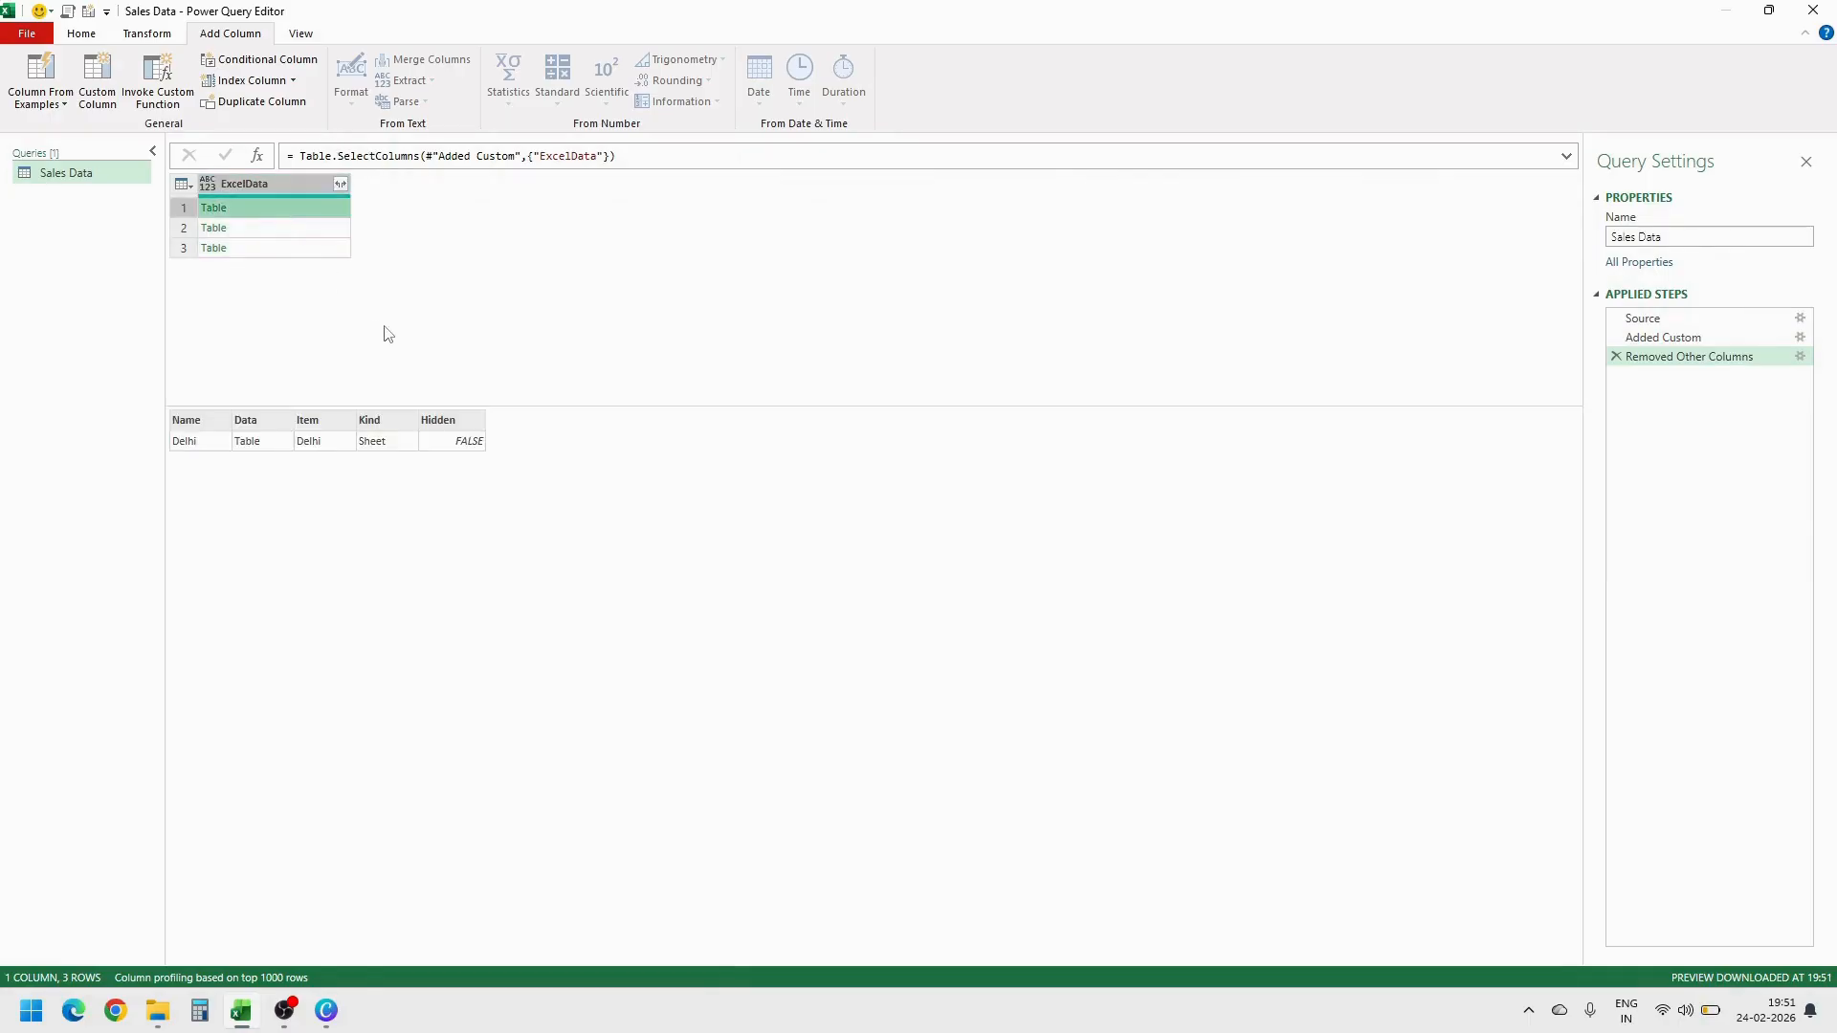
drag(158, 409, 267, 460)
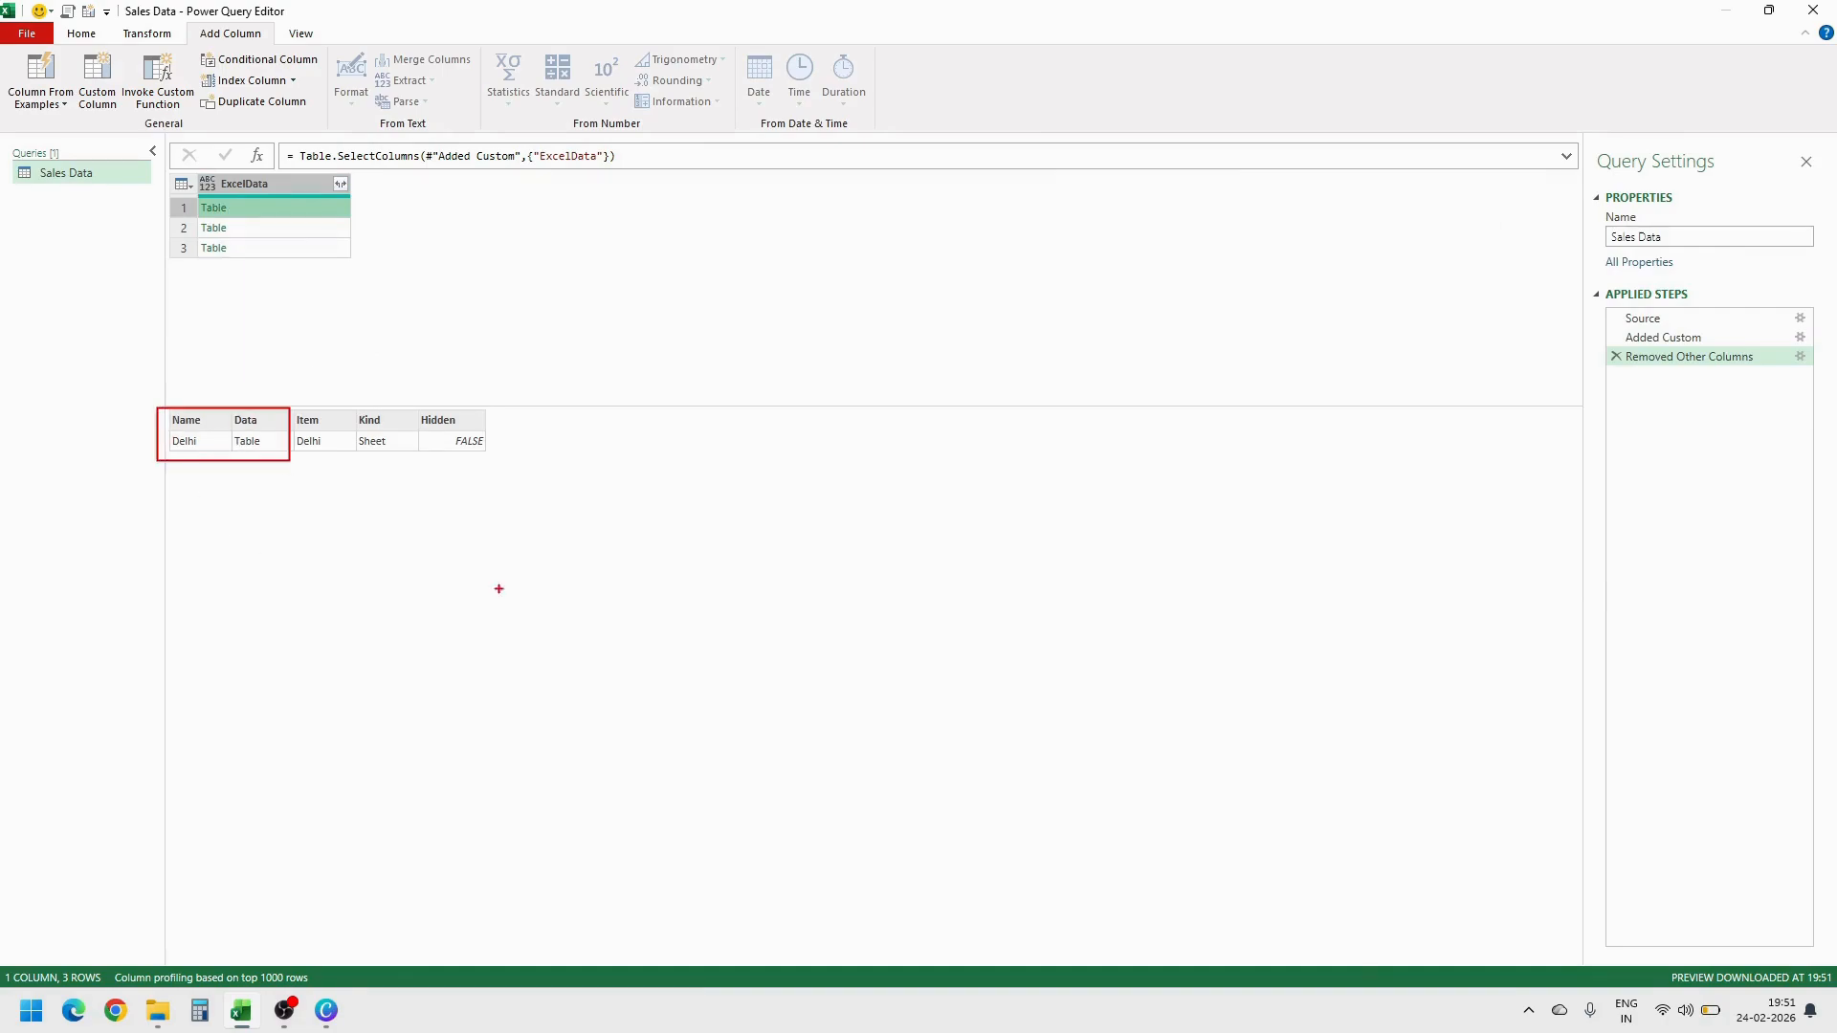
mouse_move(211, 421)
mouse_down()
mouse_move(259, 376)
mouse_move(321, 386)
mouse_up()
key(Escape)
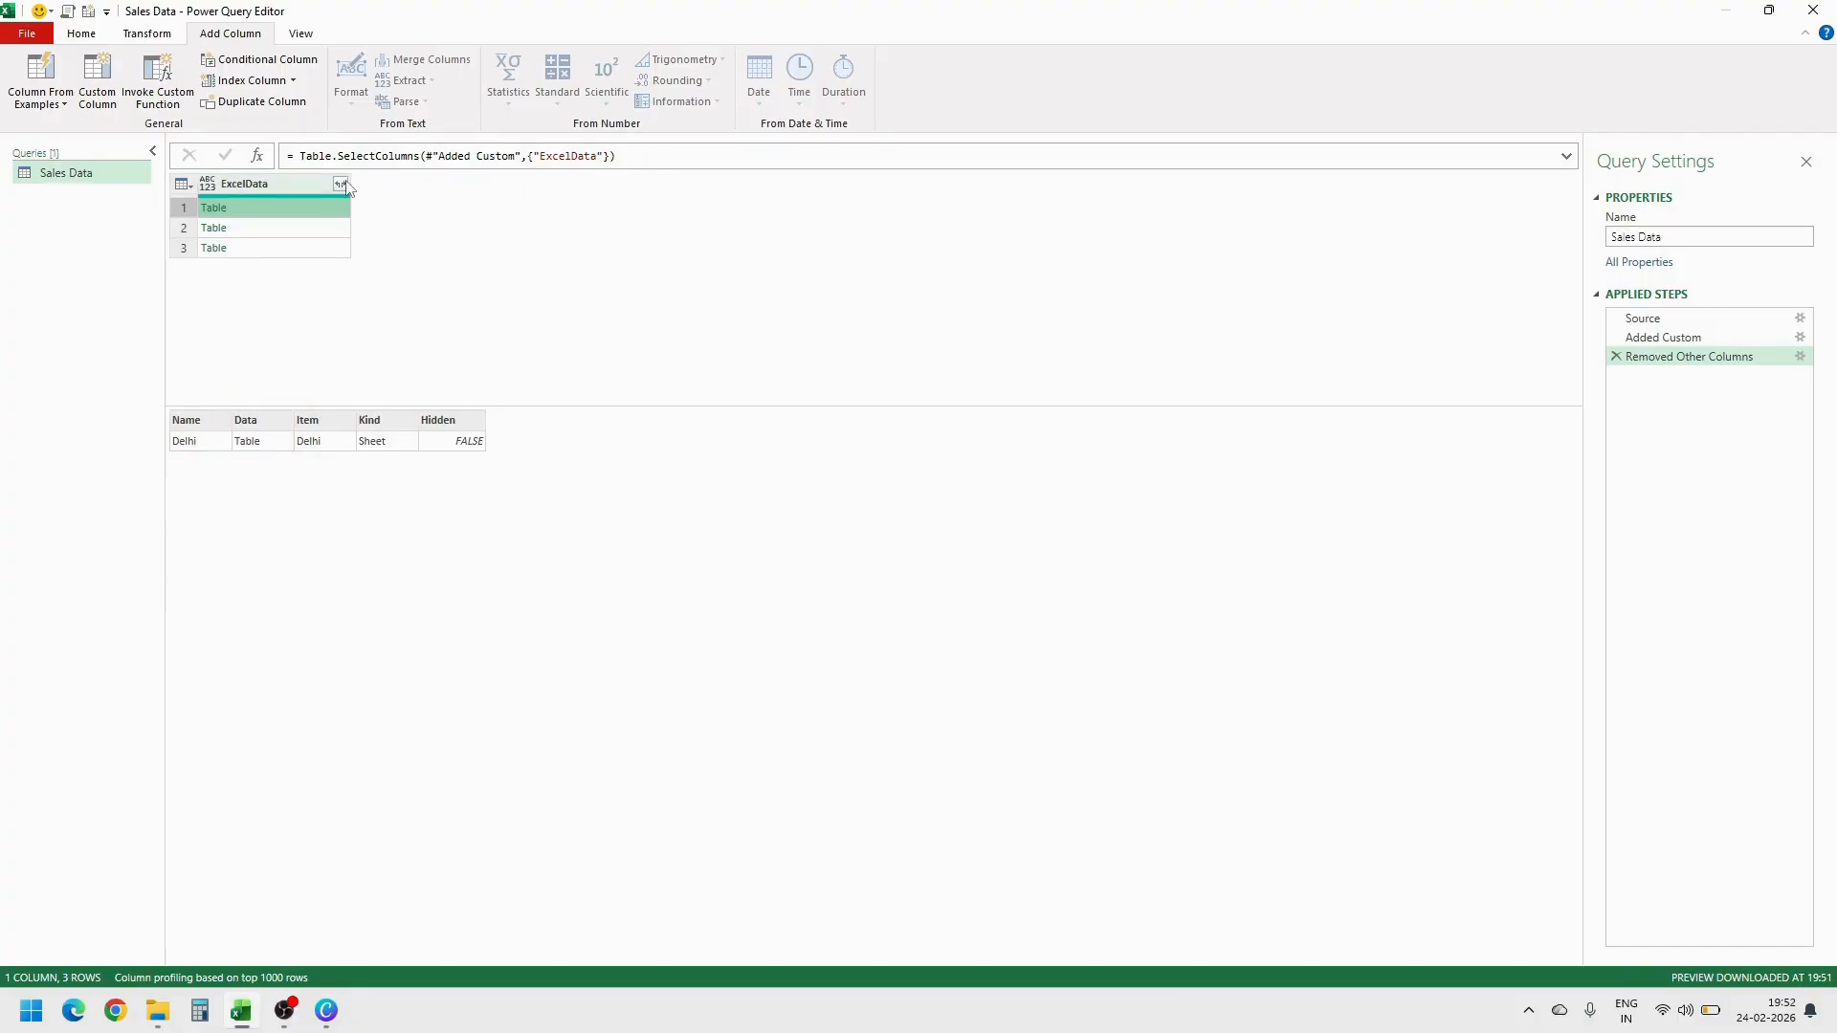
Expand the ExcelData column to include only the Name and Data columns
click(341, 183)
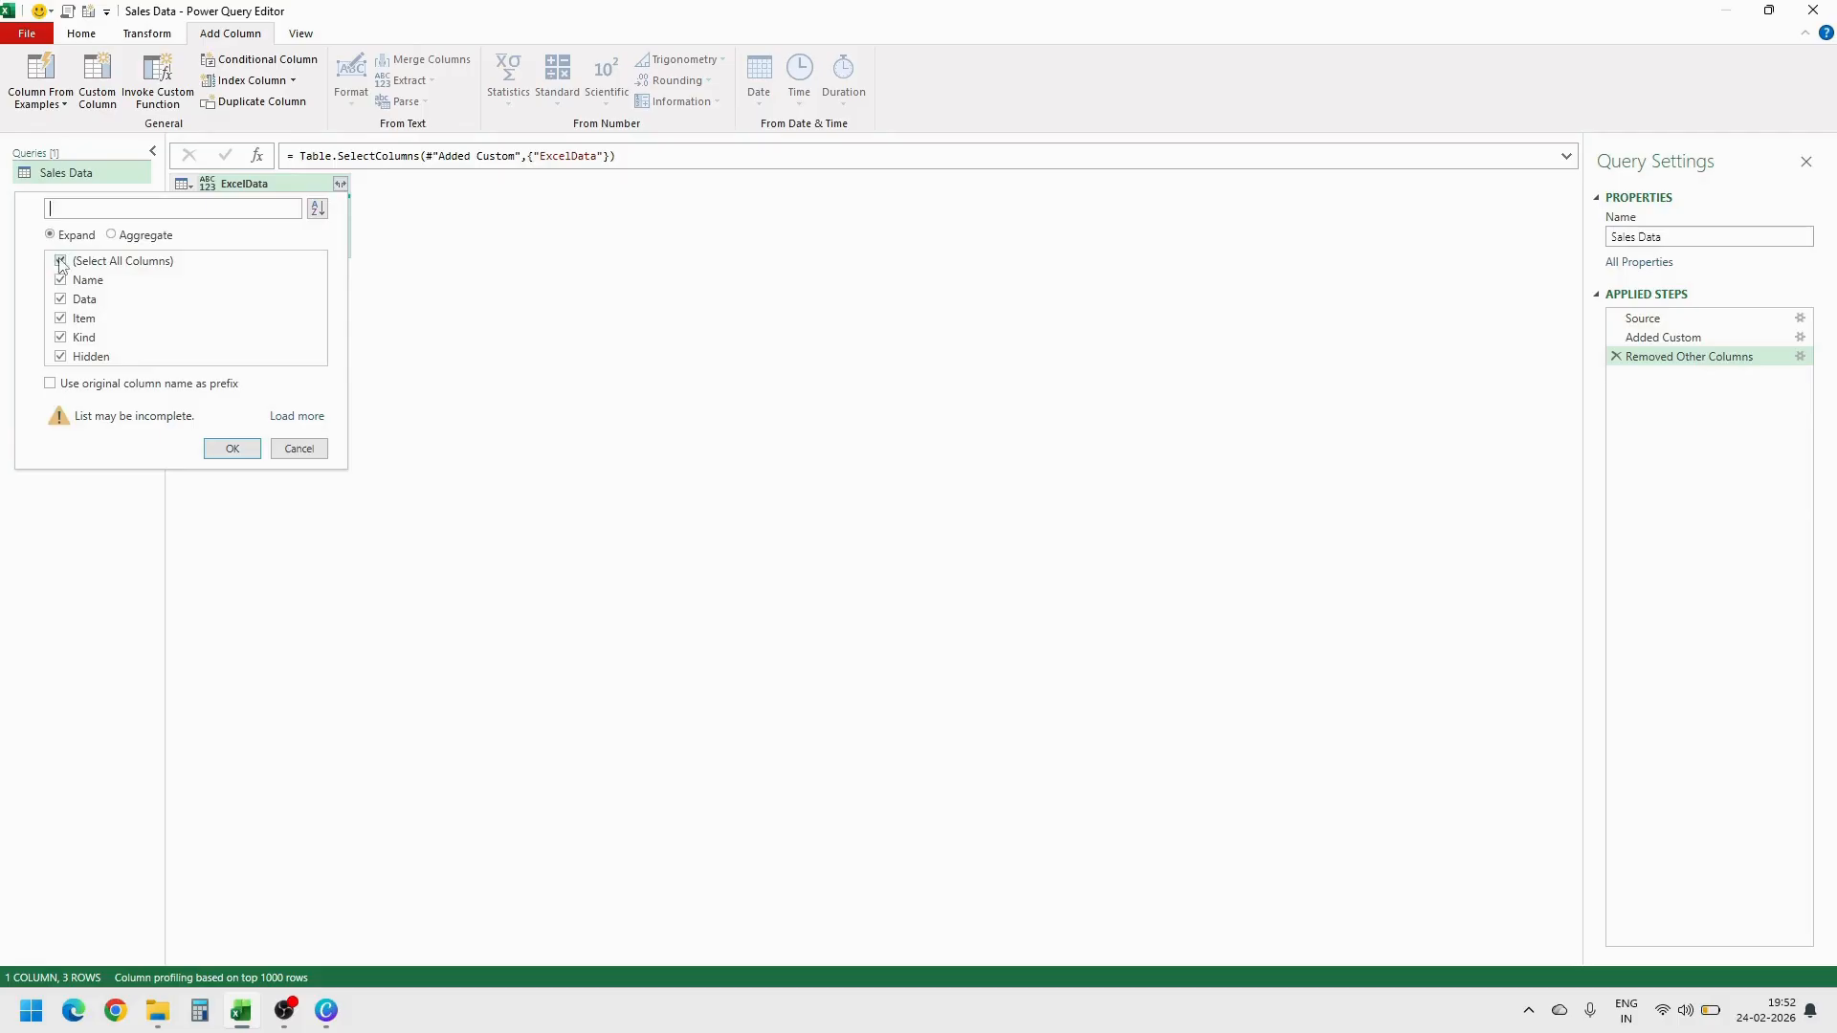
click(60, 261)
click(60, 281)
click(62, 299)
key(Return)
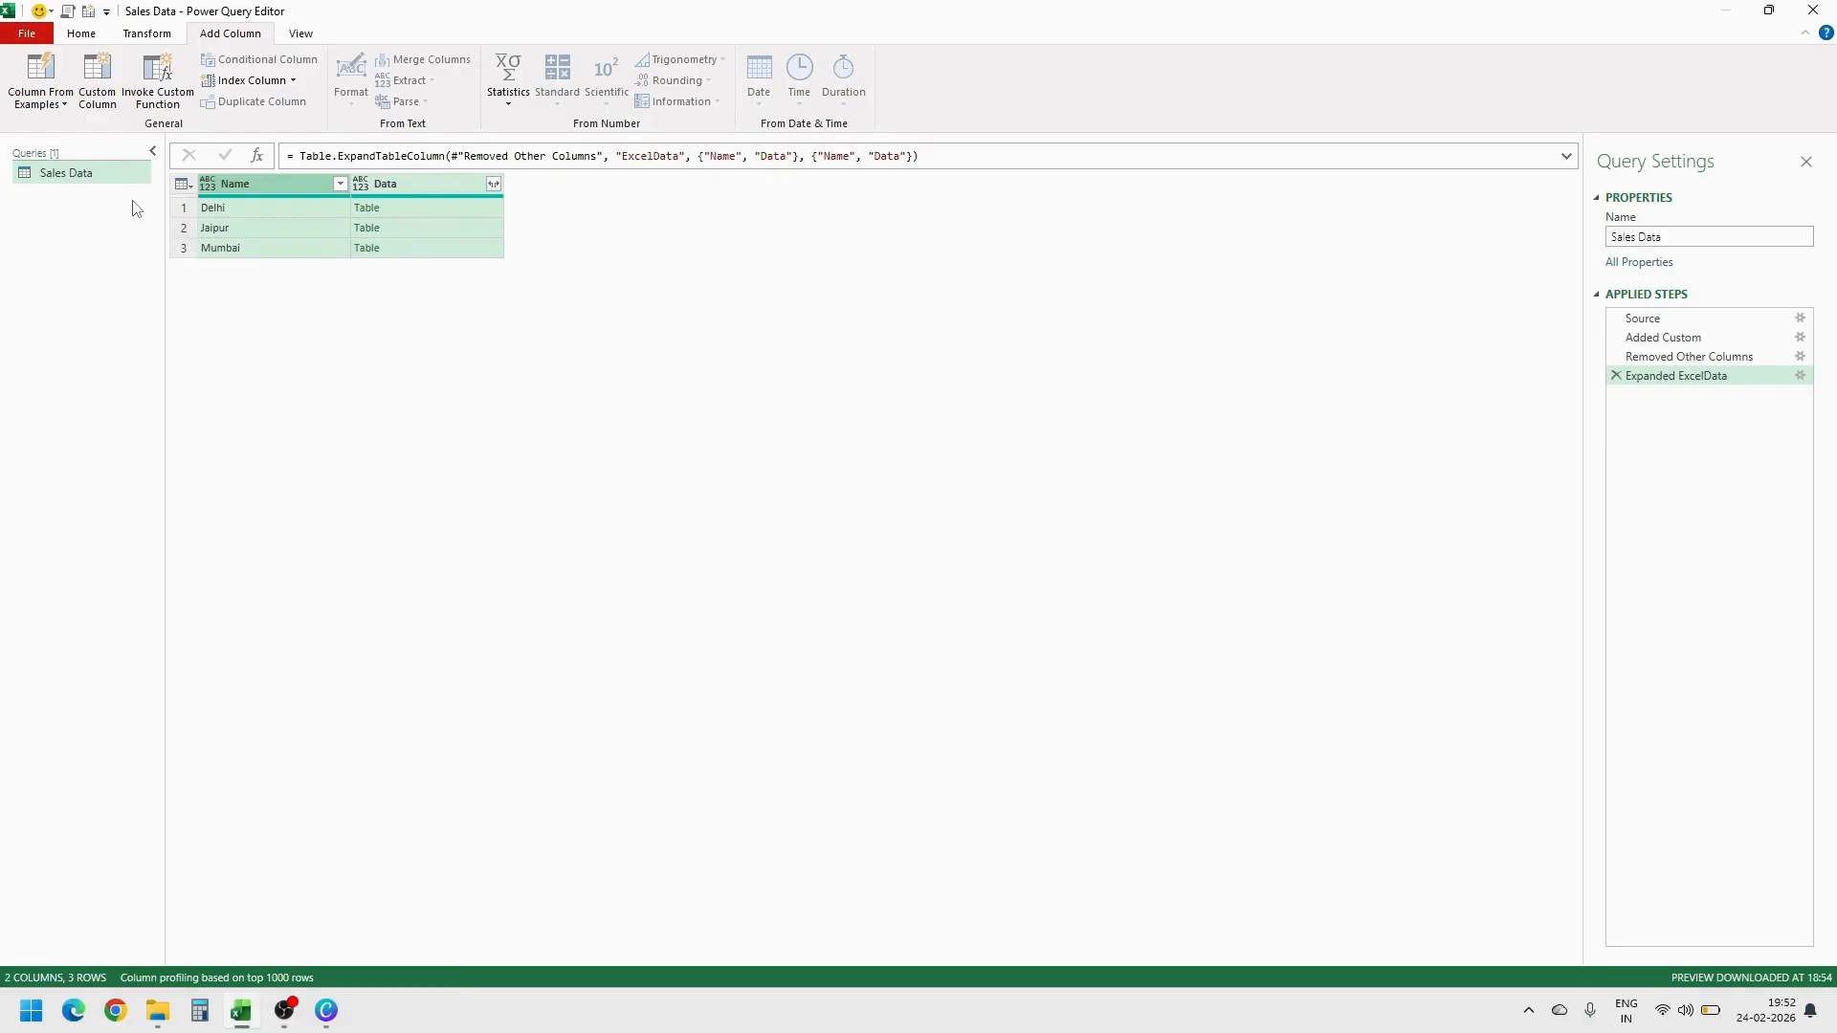
Preview the nested Delhi, Jaipur and Mumbai tables in the Data column and examine their column headers and first rows
click(425, 209)
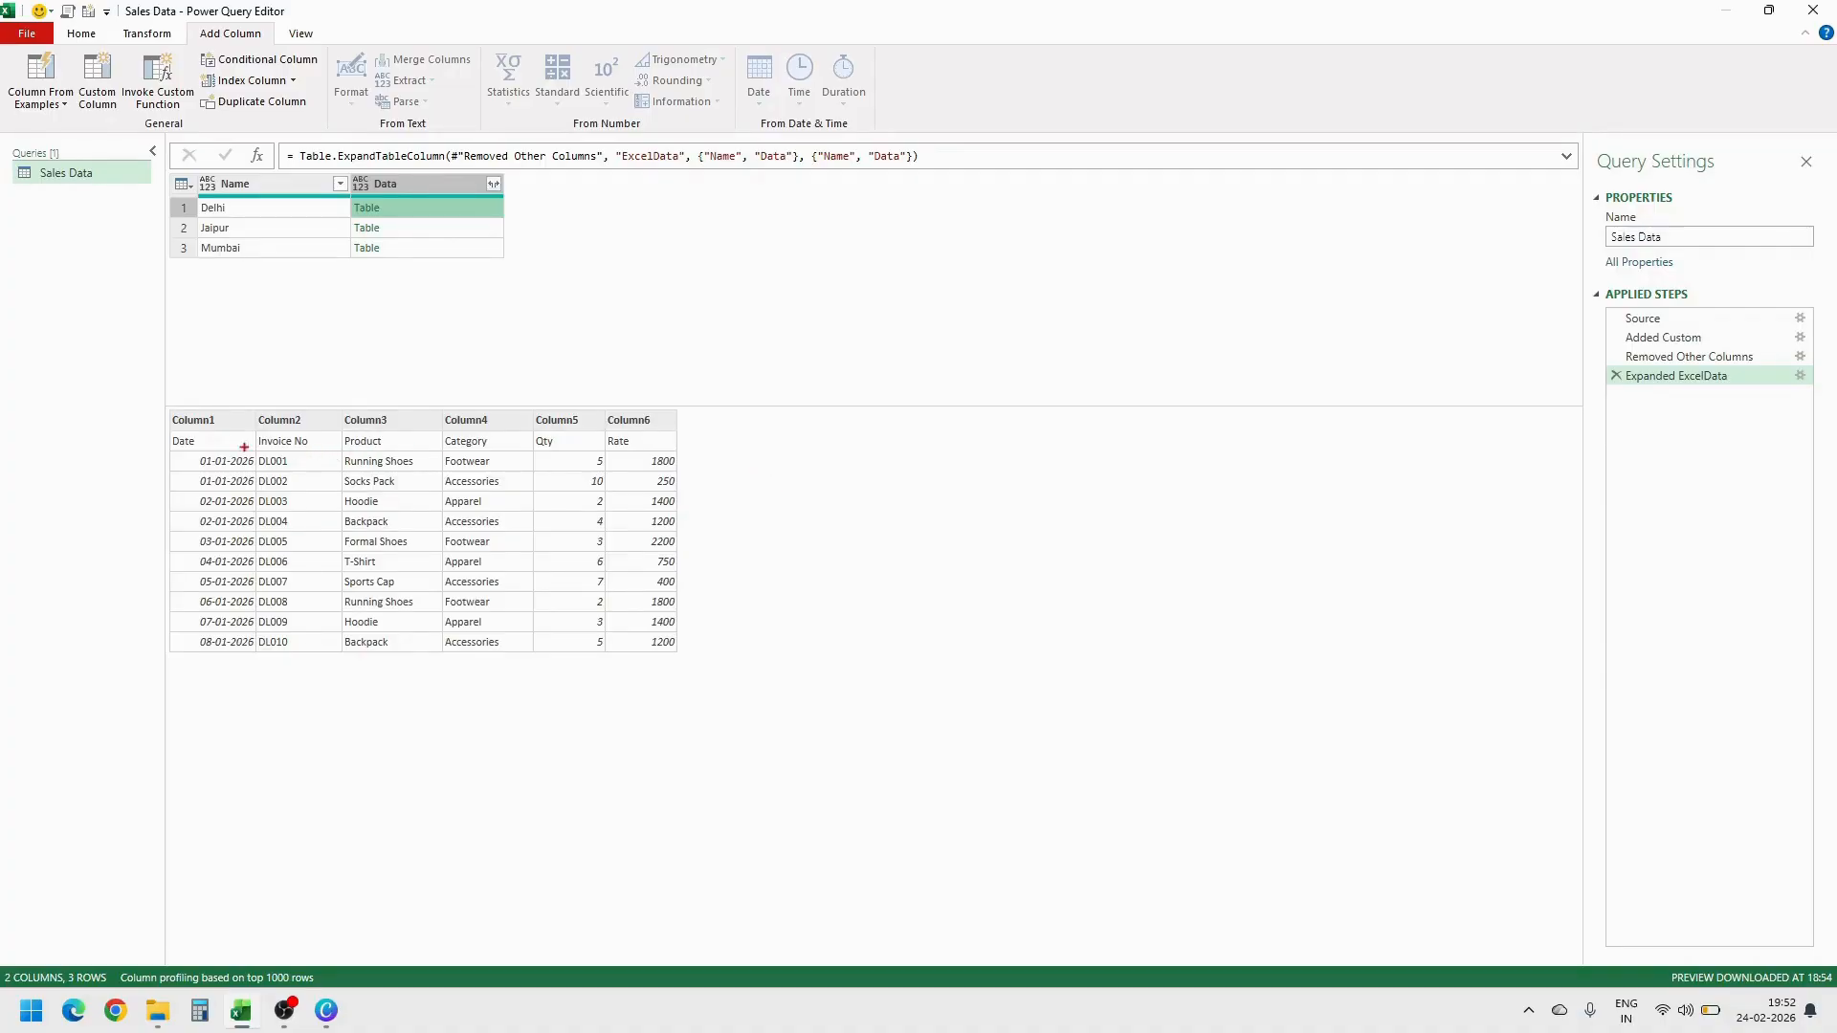
drag(163, 432, 671, 456)
mouse_move(164, 400)
mouse_down()
mouse_move(370, 435)
mouse_move(628, 445)
mouse_move(683, 429)
mouse_up()
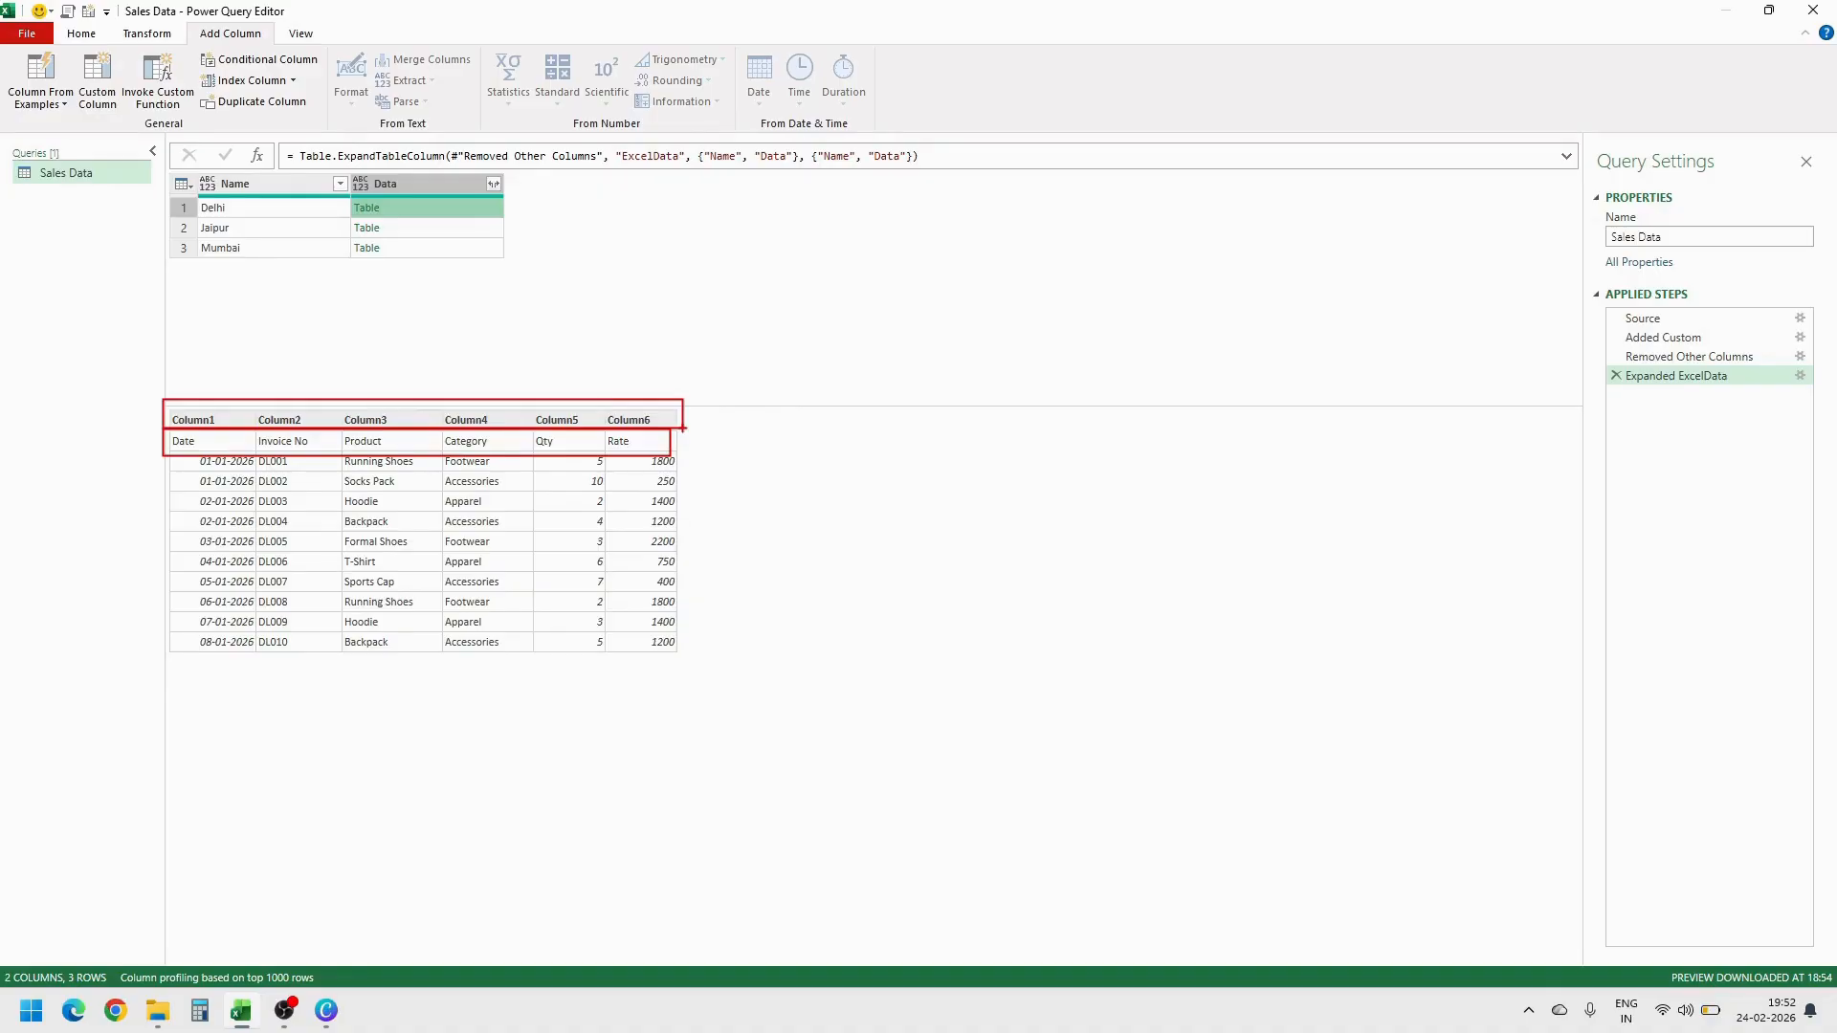
key(Escape)
click(451, 181)
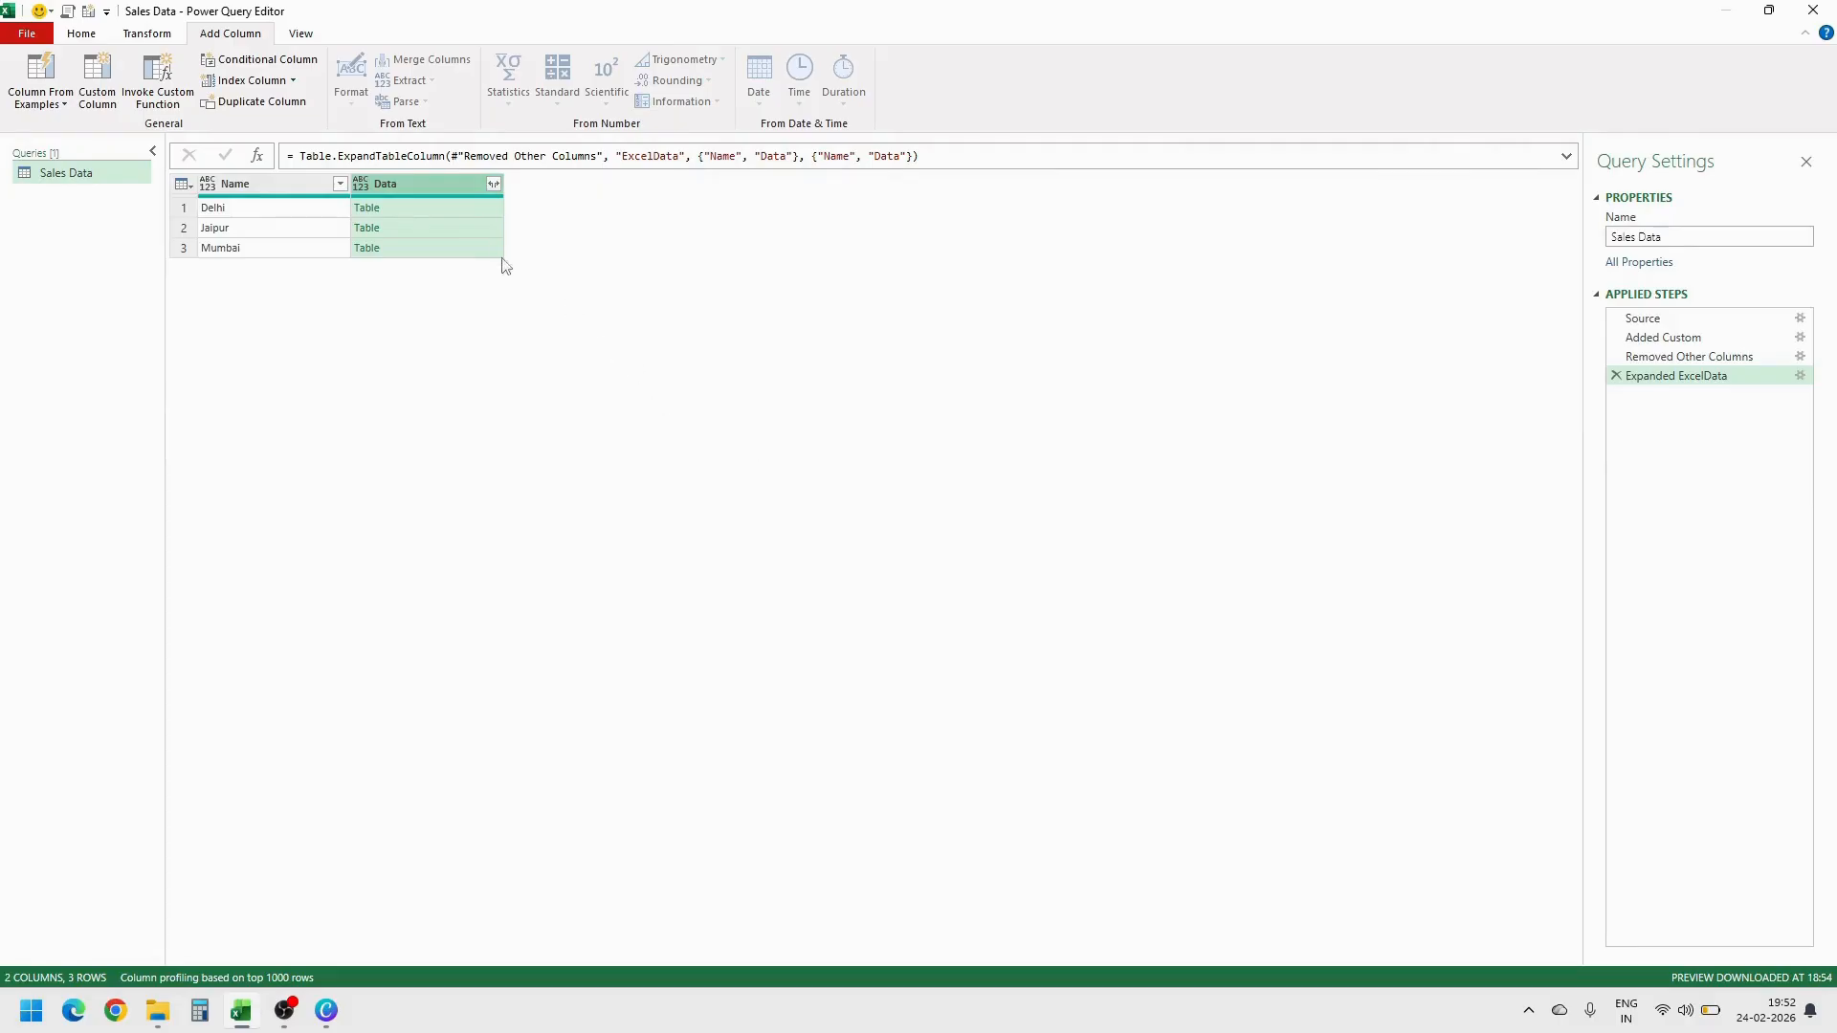
click(478, 209)
click(473, 230)
click(459, 248)
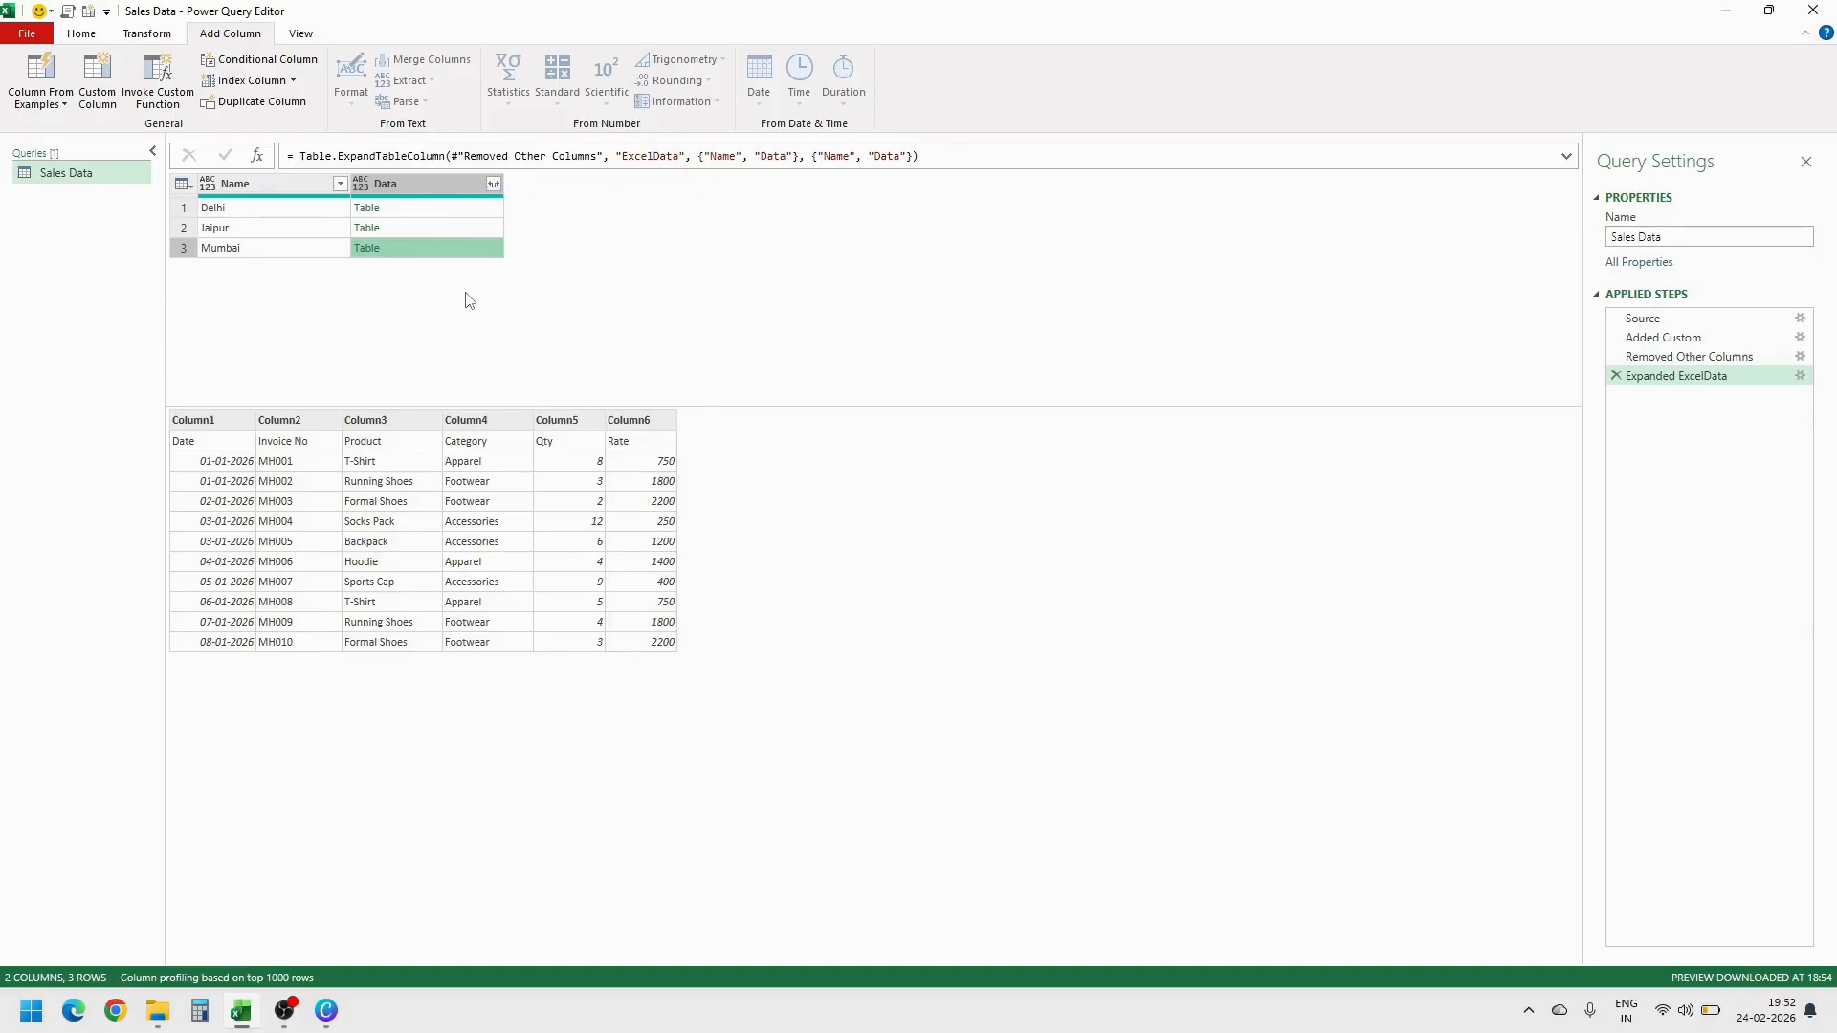
Add a new custom step to the query that references the Expanded ExcelData step
click(257, 157)
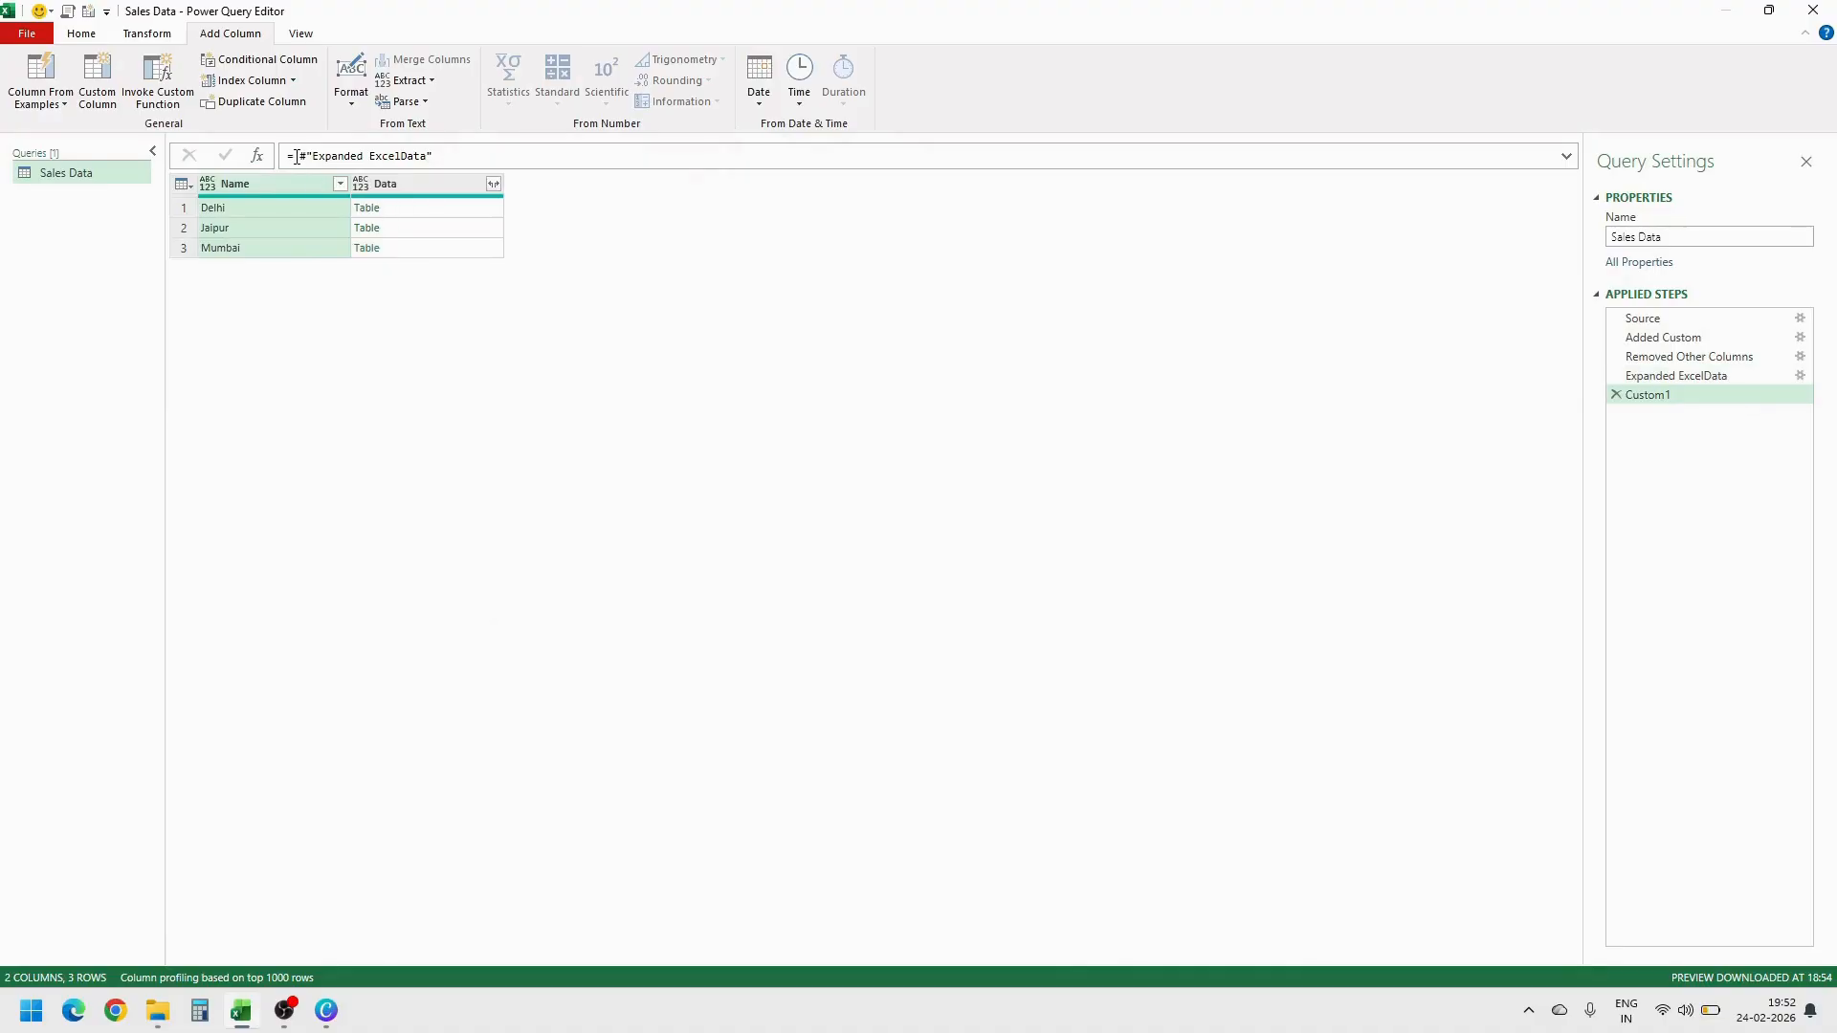
drag(295, 156, 471, 153)
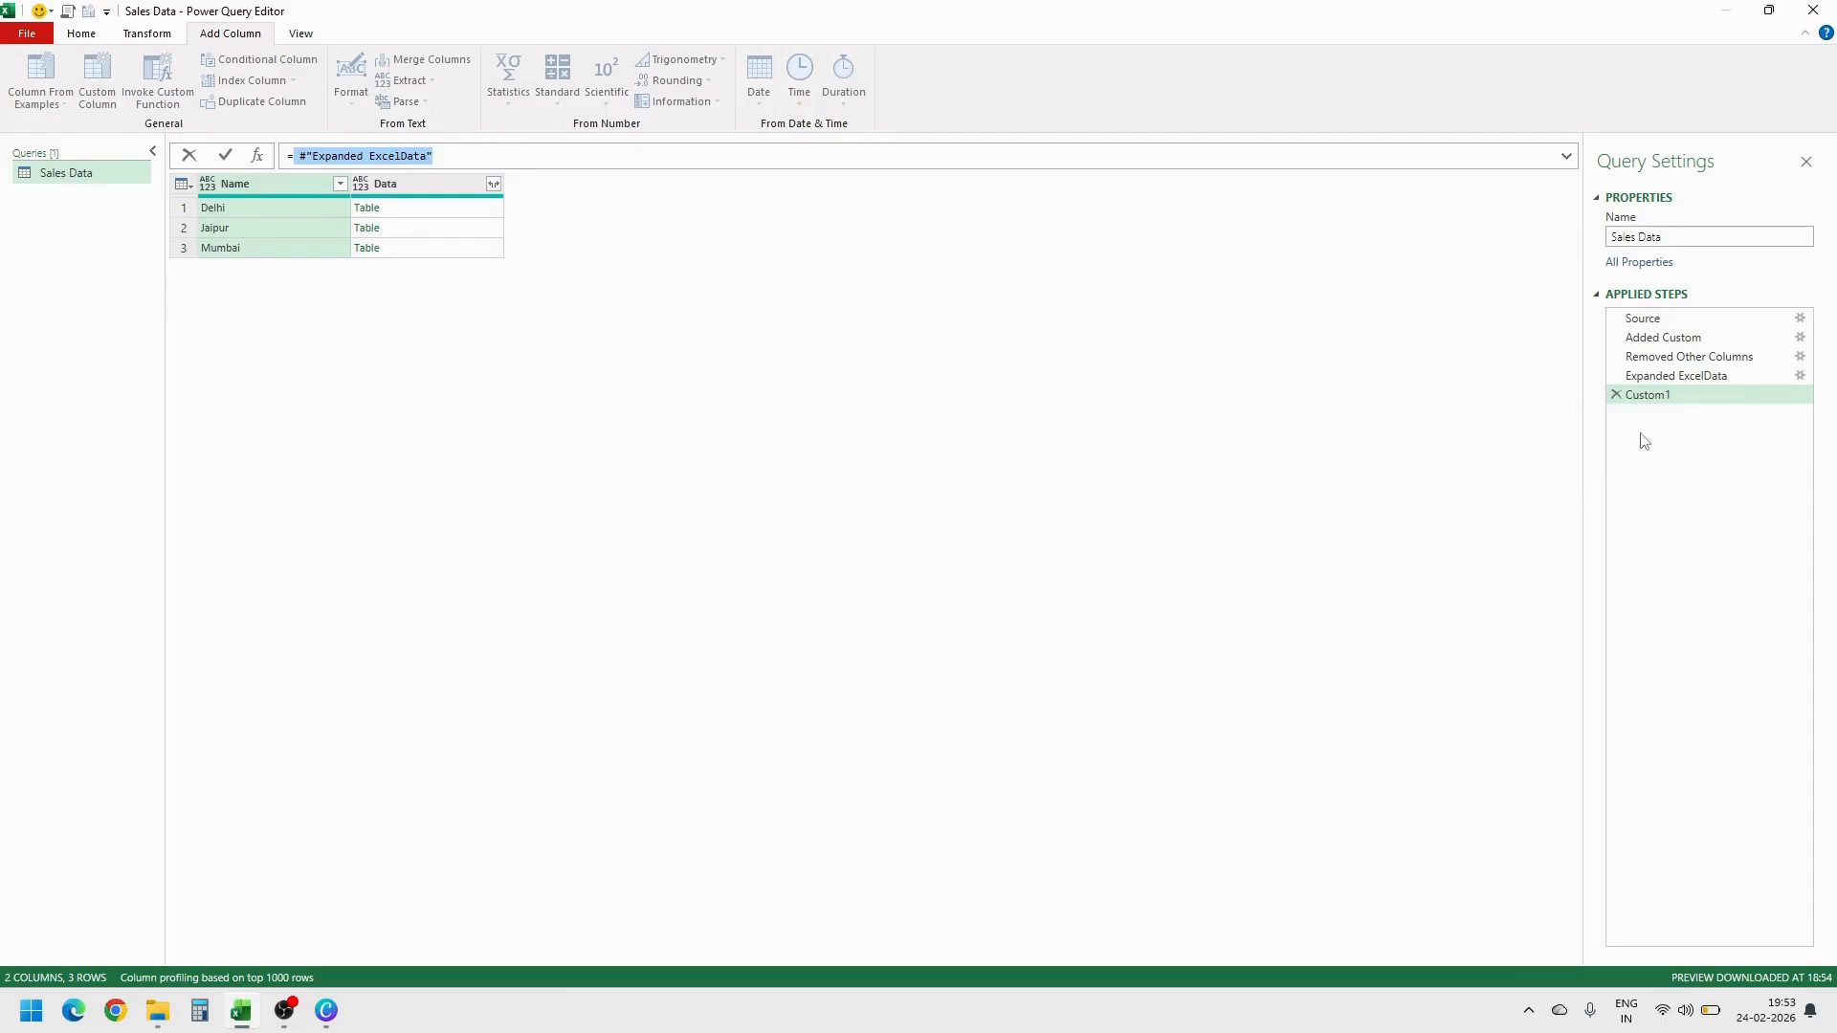
drag(1616, 365, 1753, 386)
key(Escape)
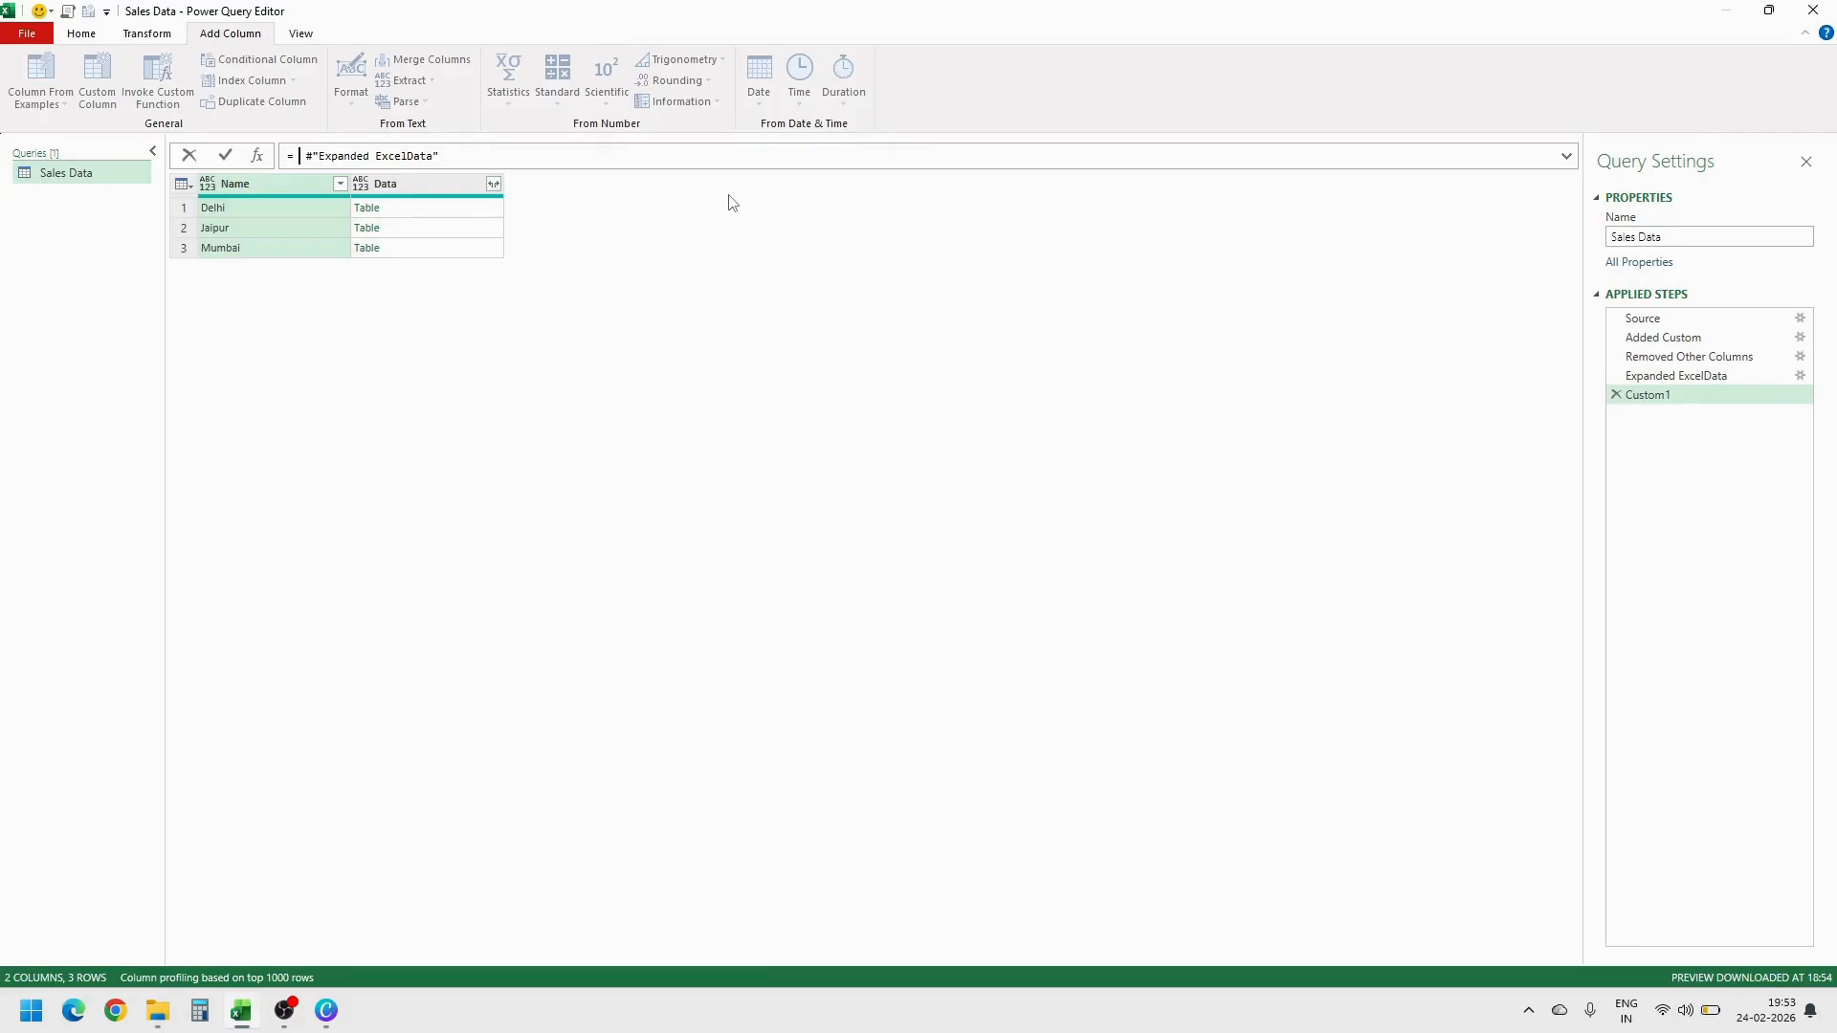
Insert Table.TransformColumns( before the #"Expanded ExcelData" reference in the new step's formula, leaving the parenthesis open
text(Table.)
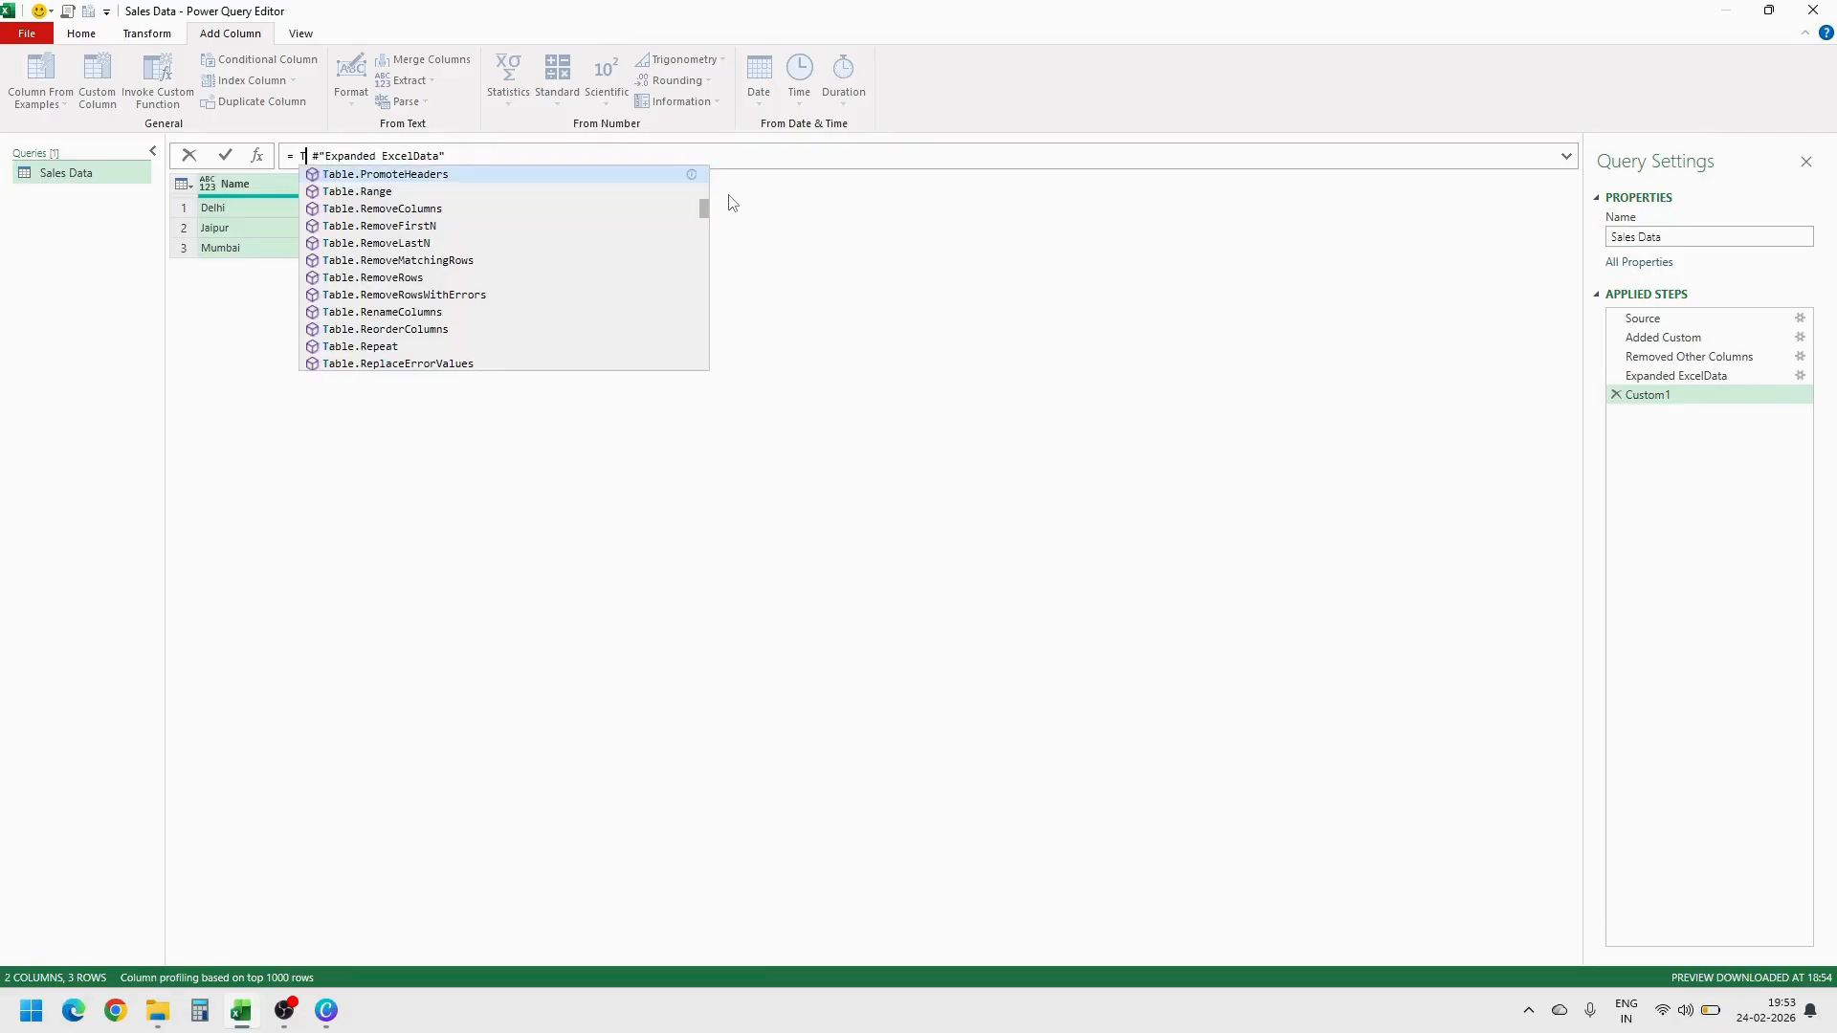
text(Trans)
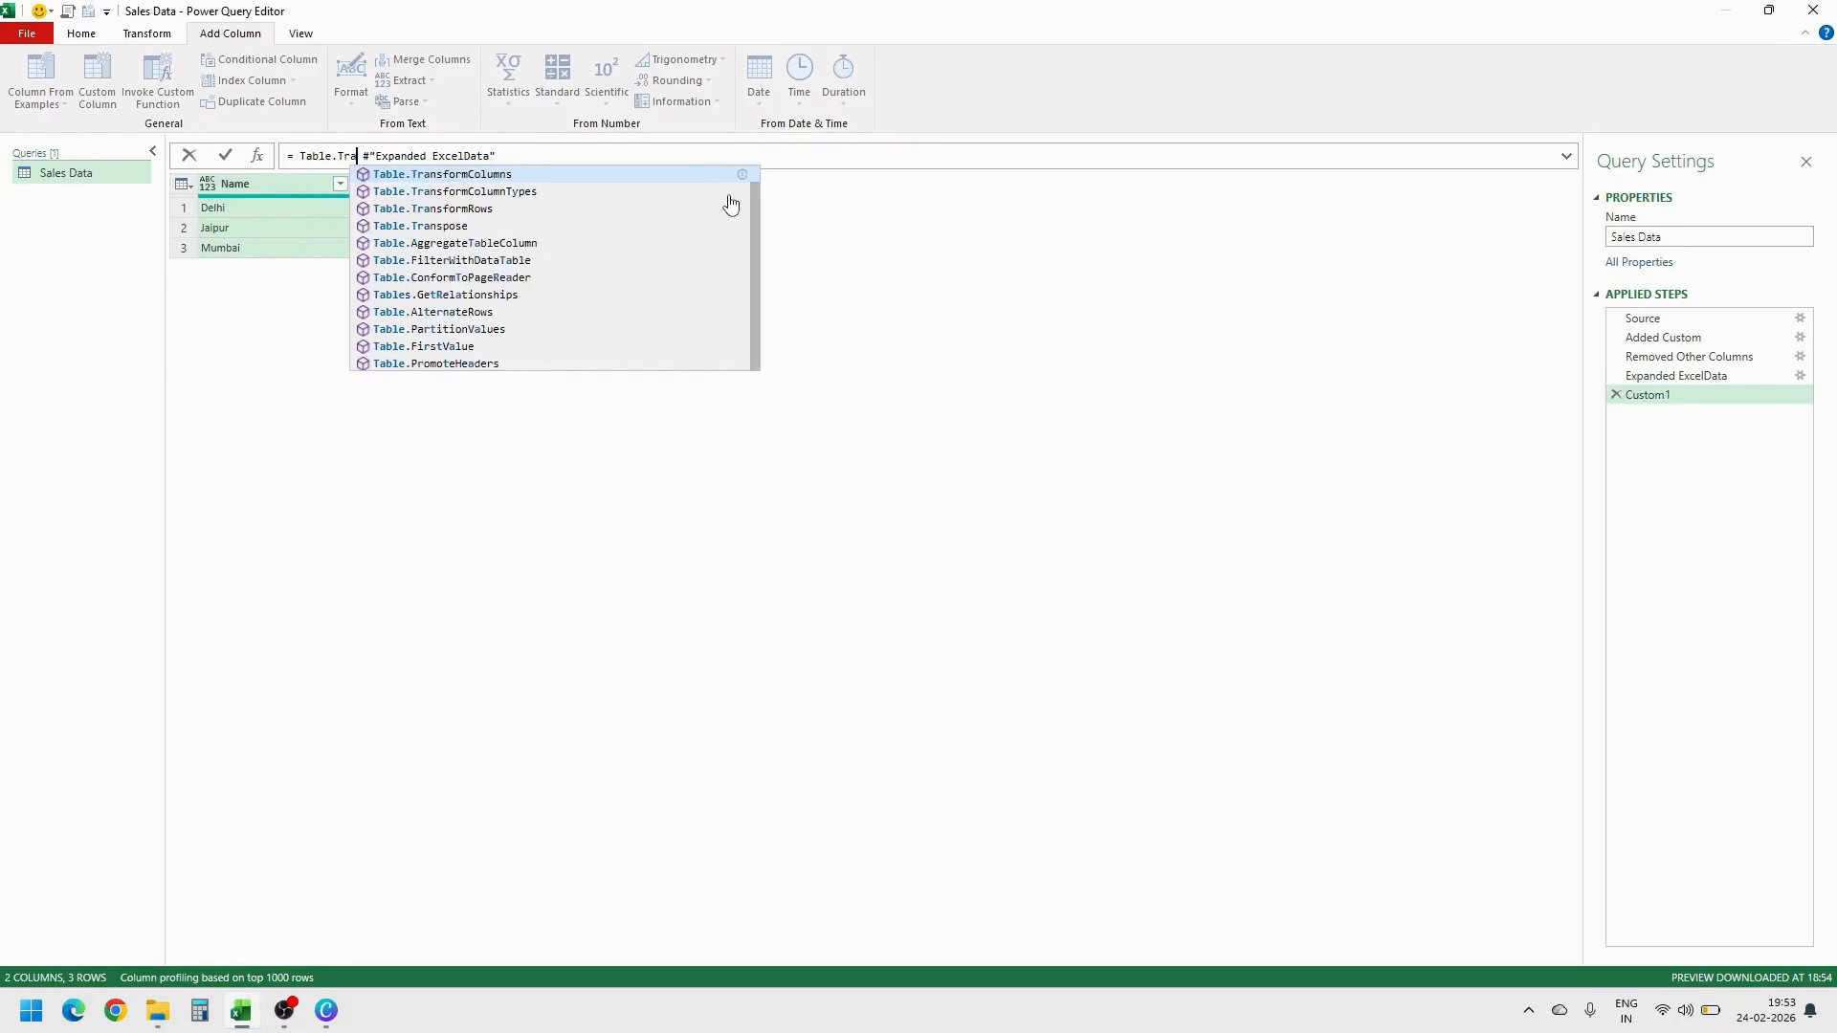
key(Tab)
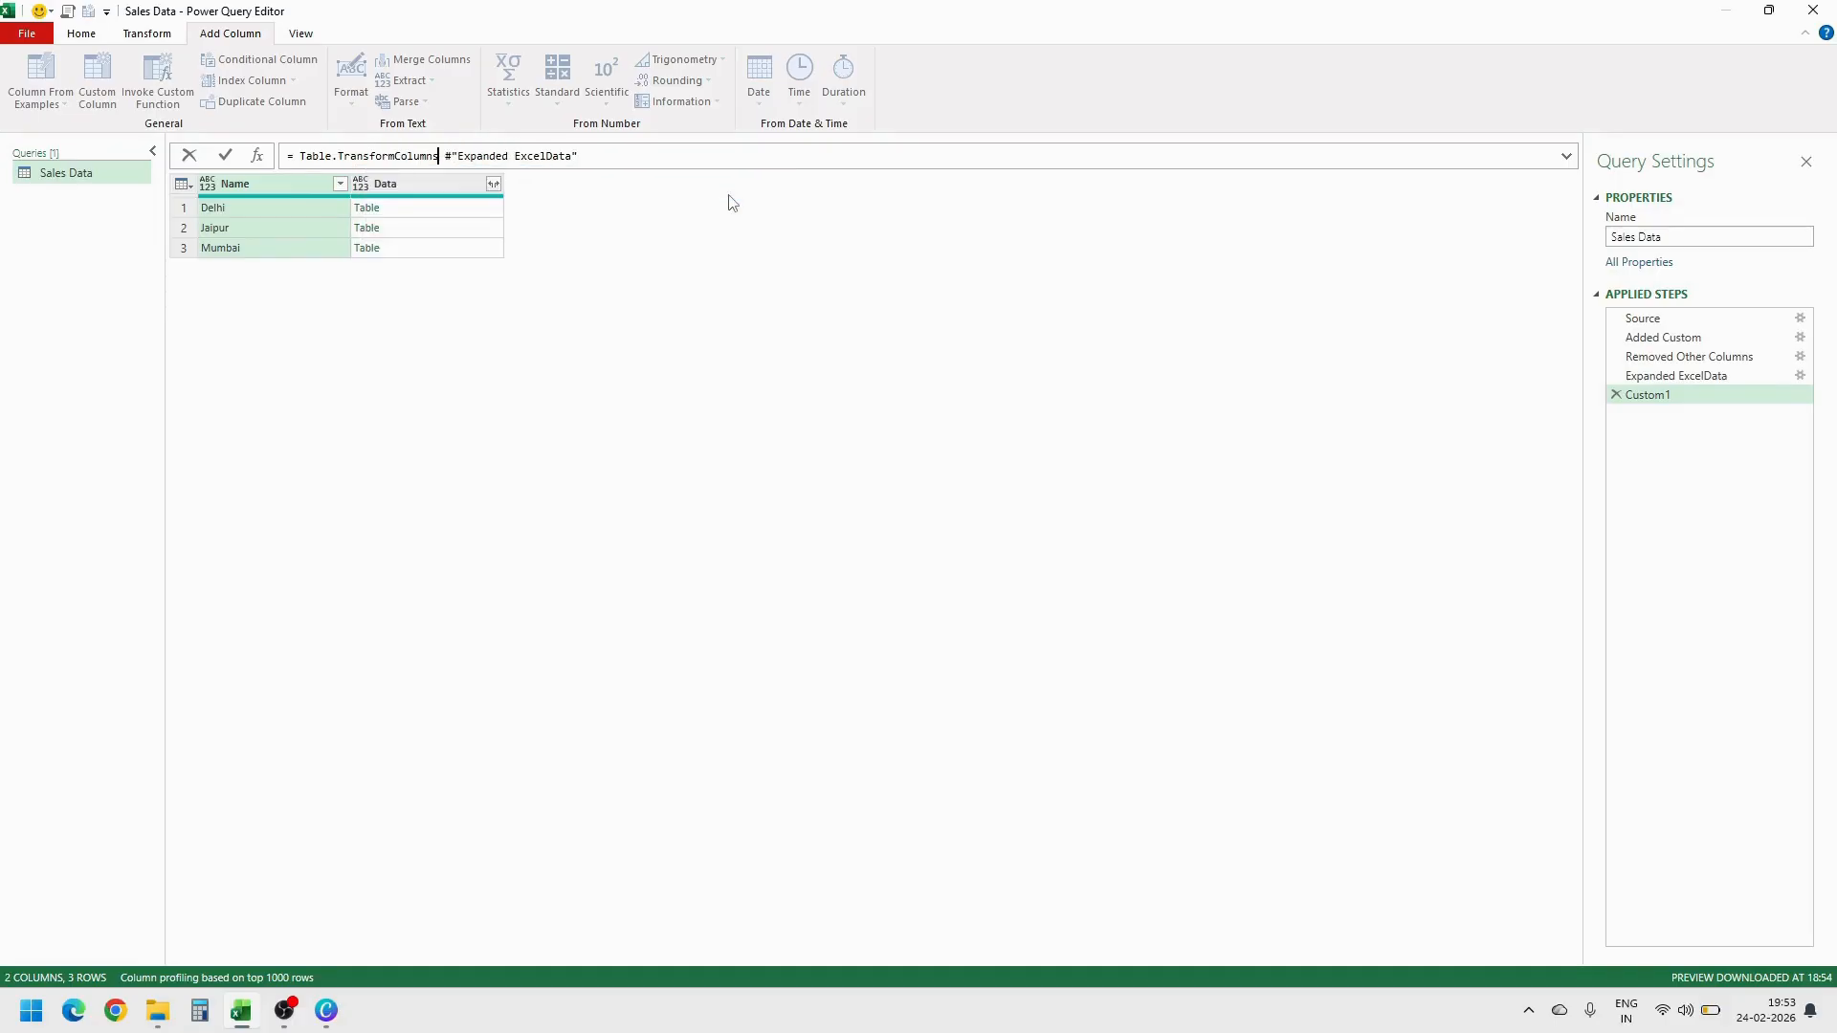
text(()
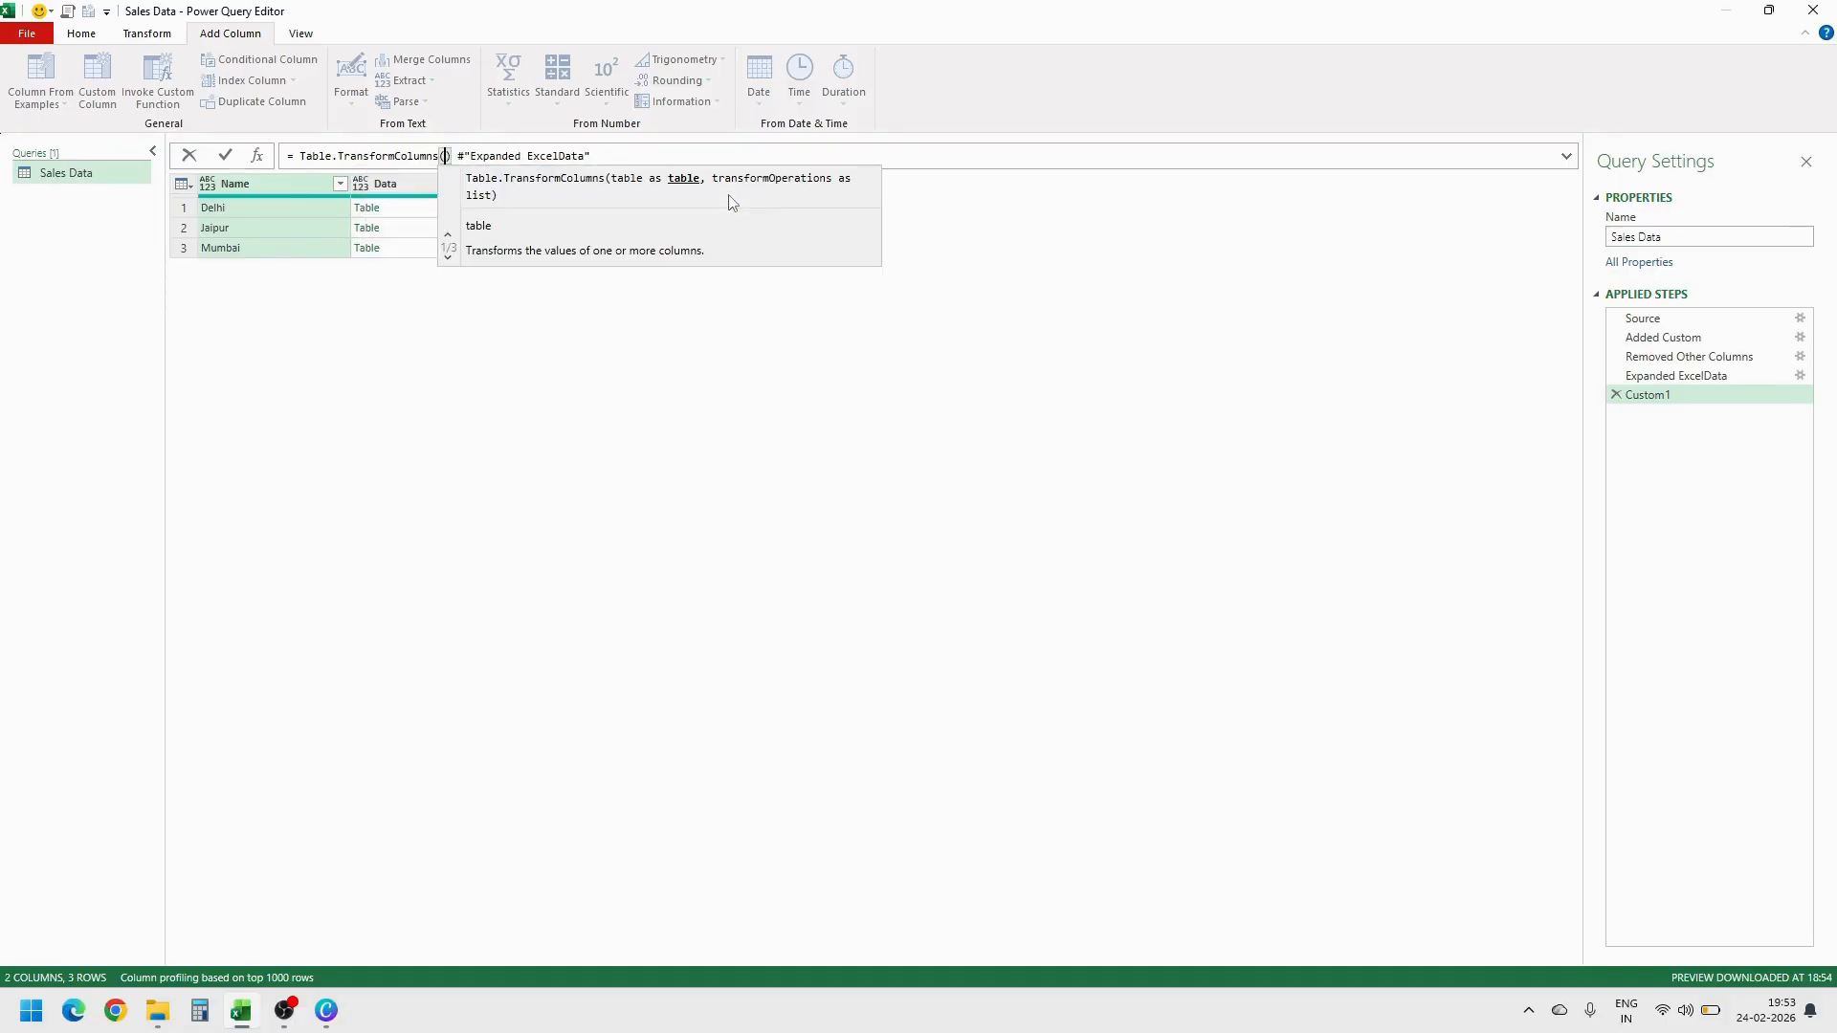
key(Delete)
click(712, 154)
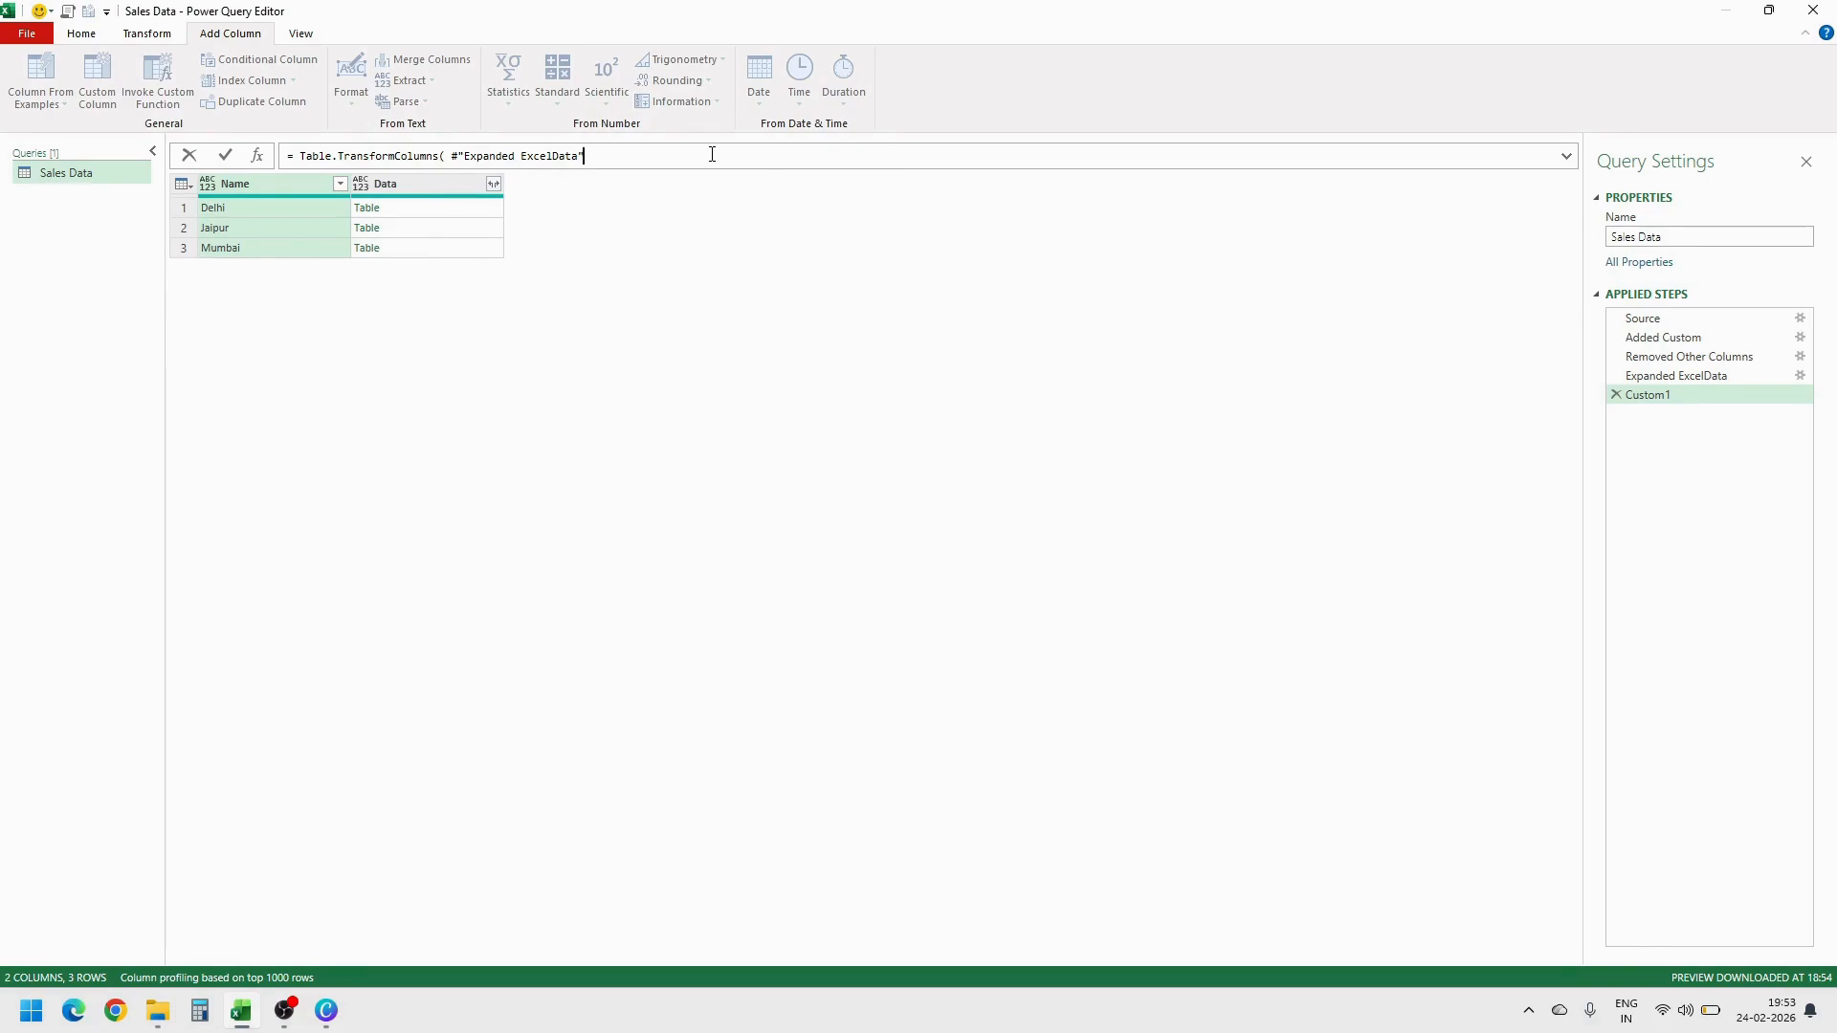
Add the transformation list {"Data", each } as the second argument after the #"Expanded ExcelData" reference
text(,)
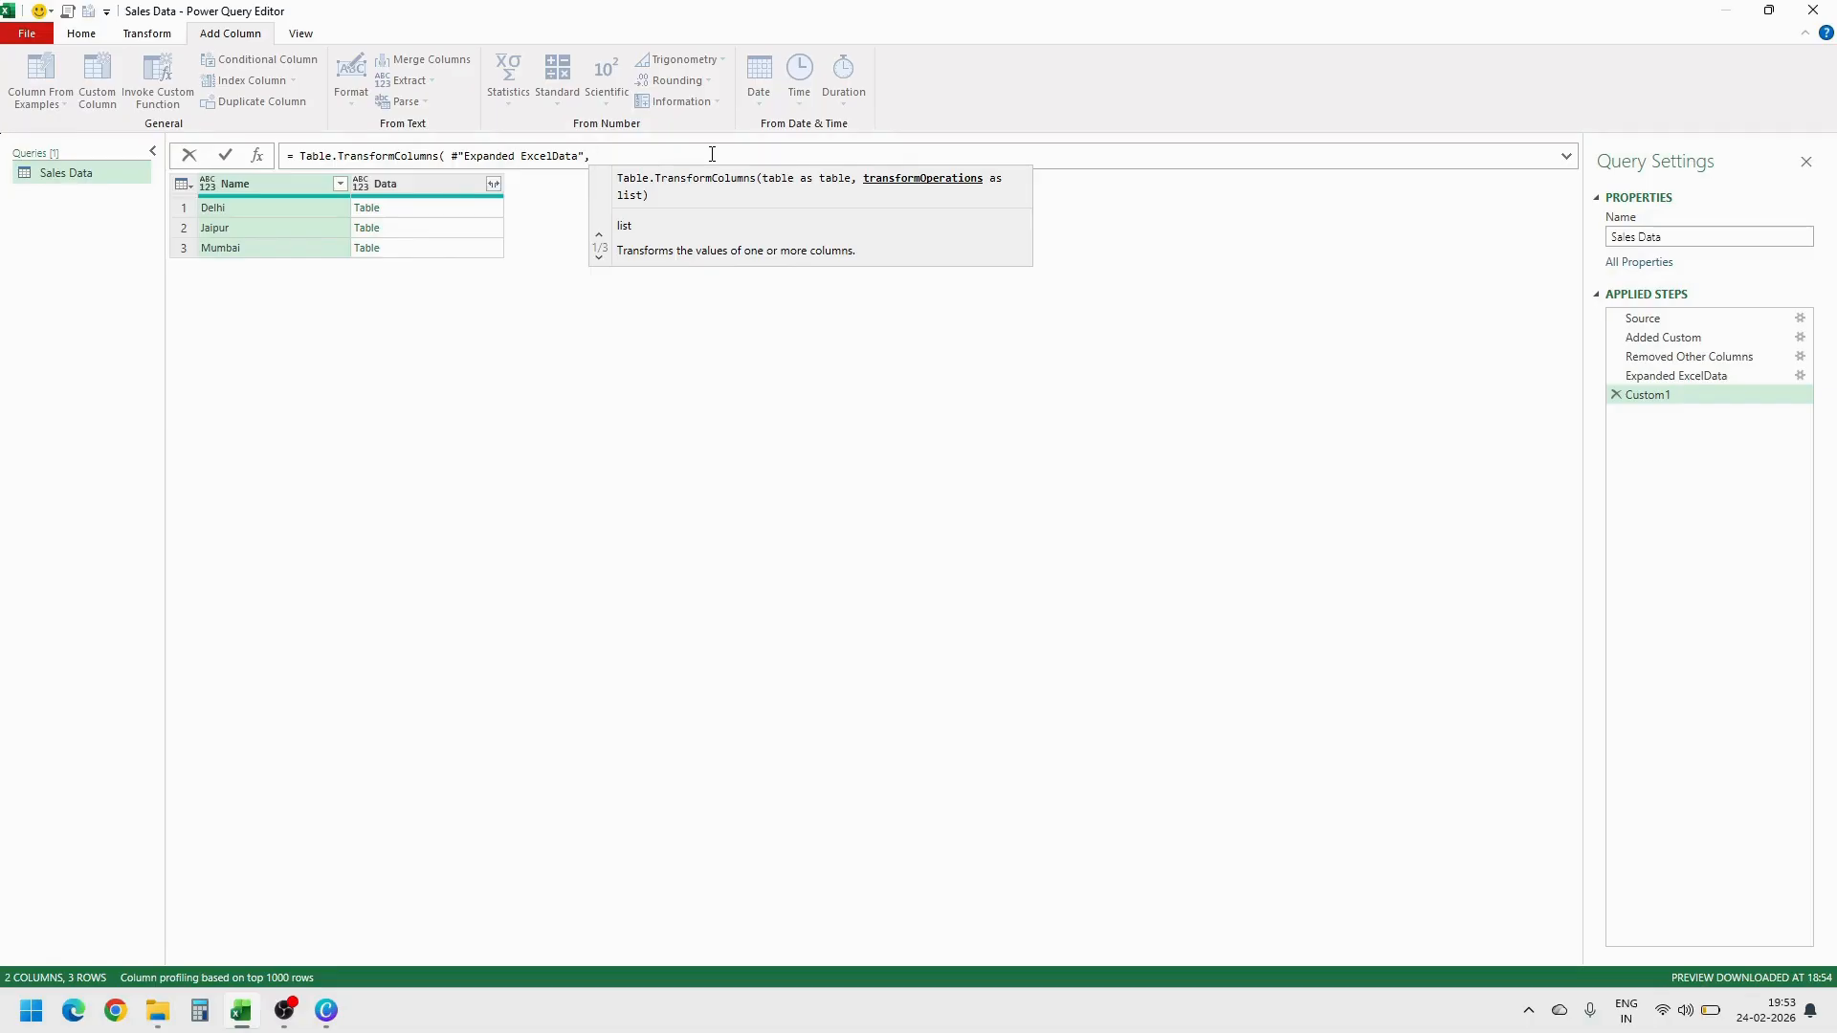
text({)
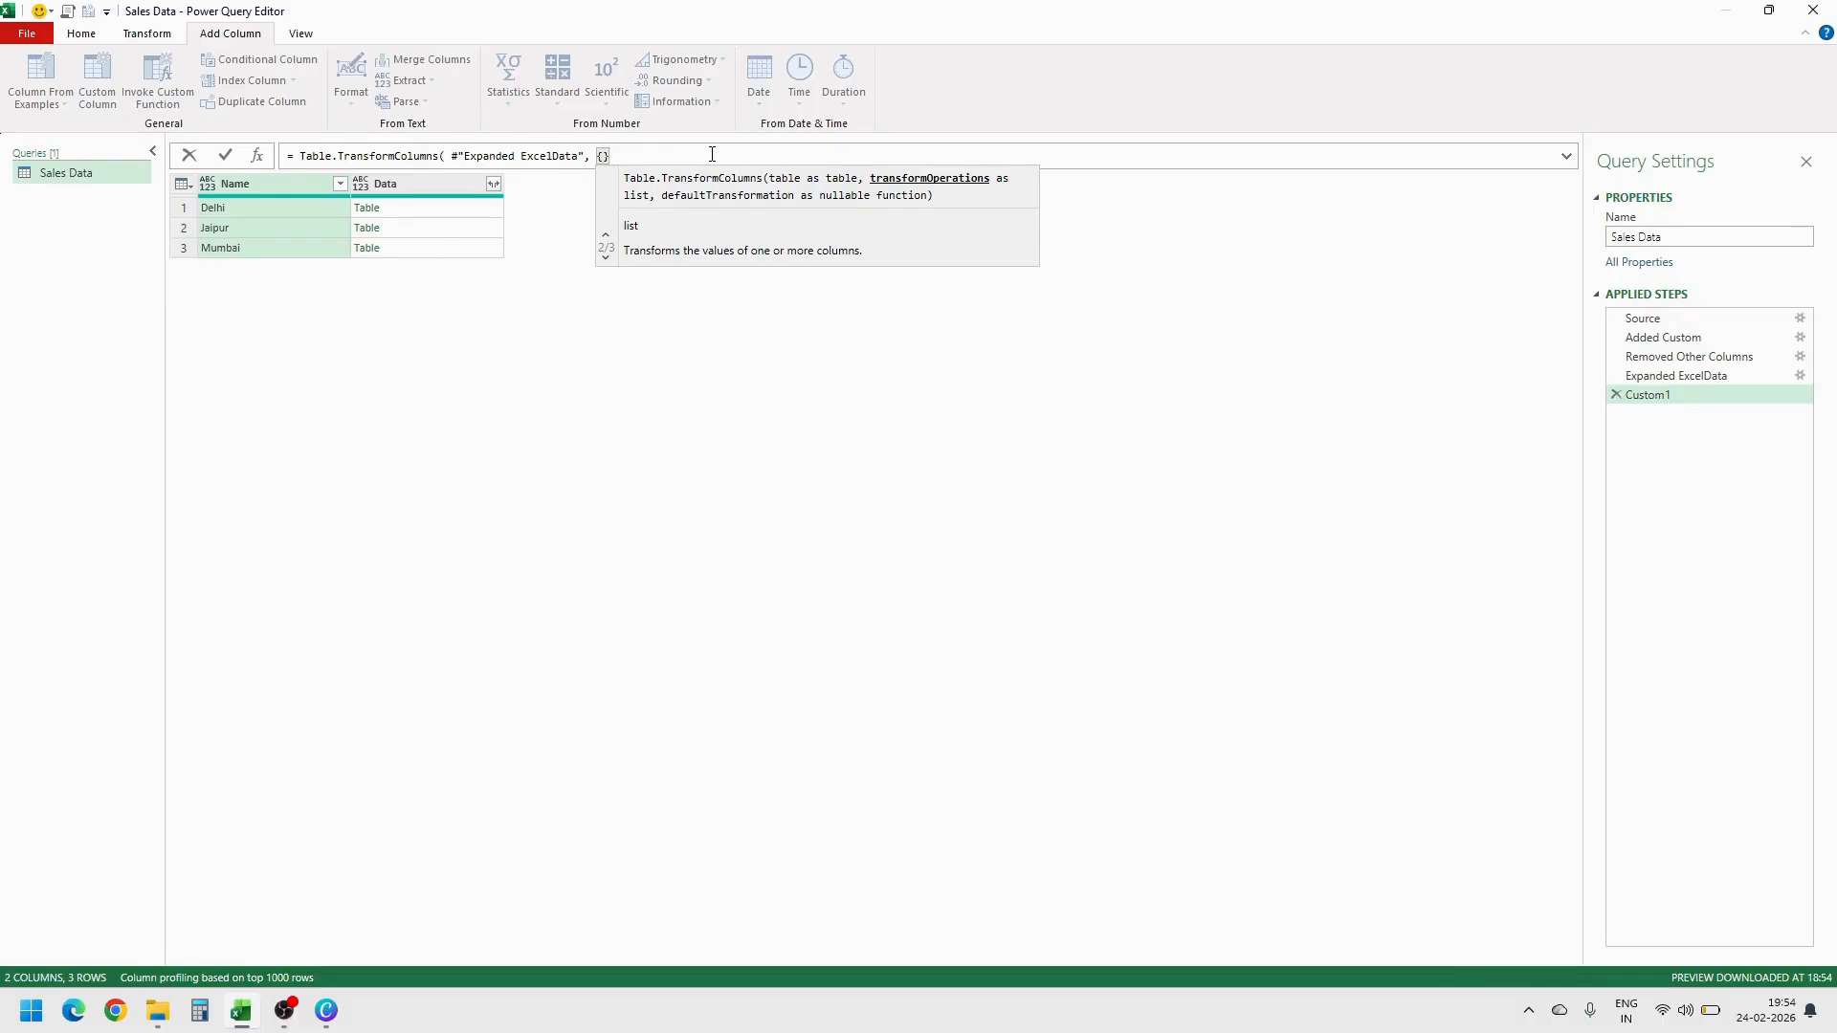
text(")
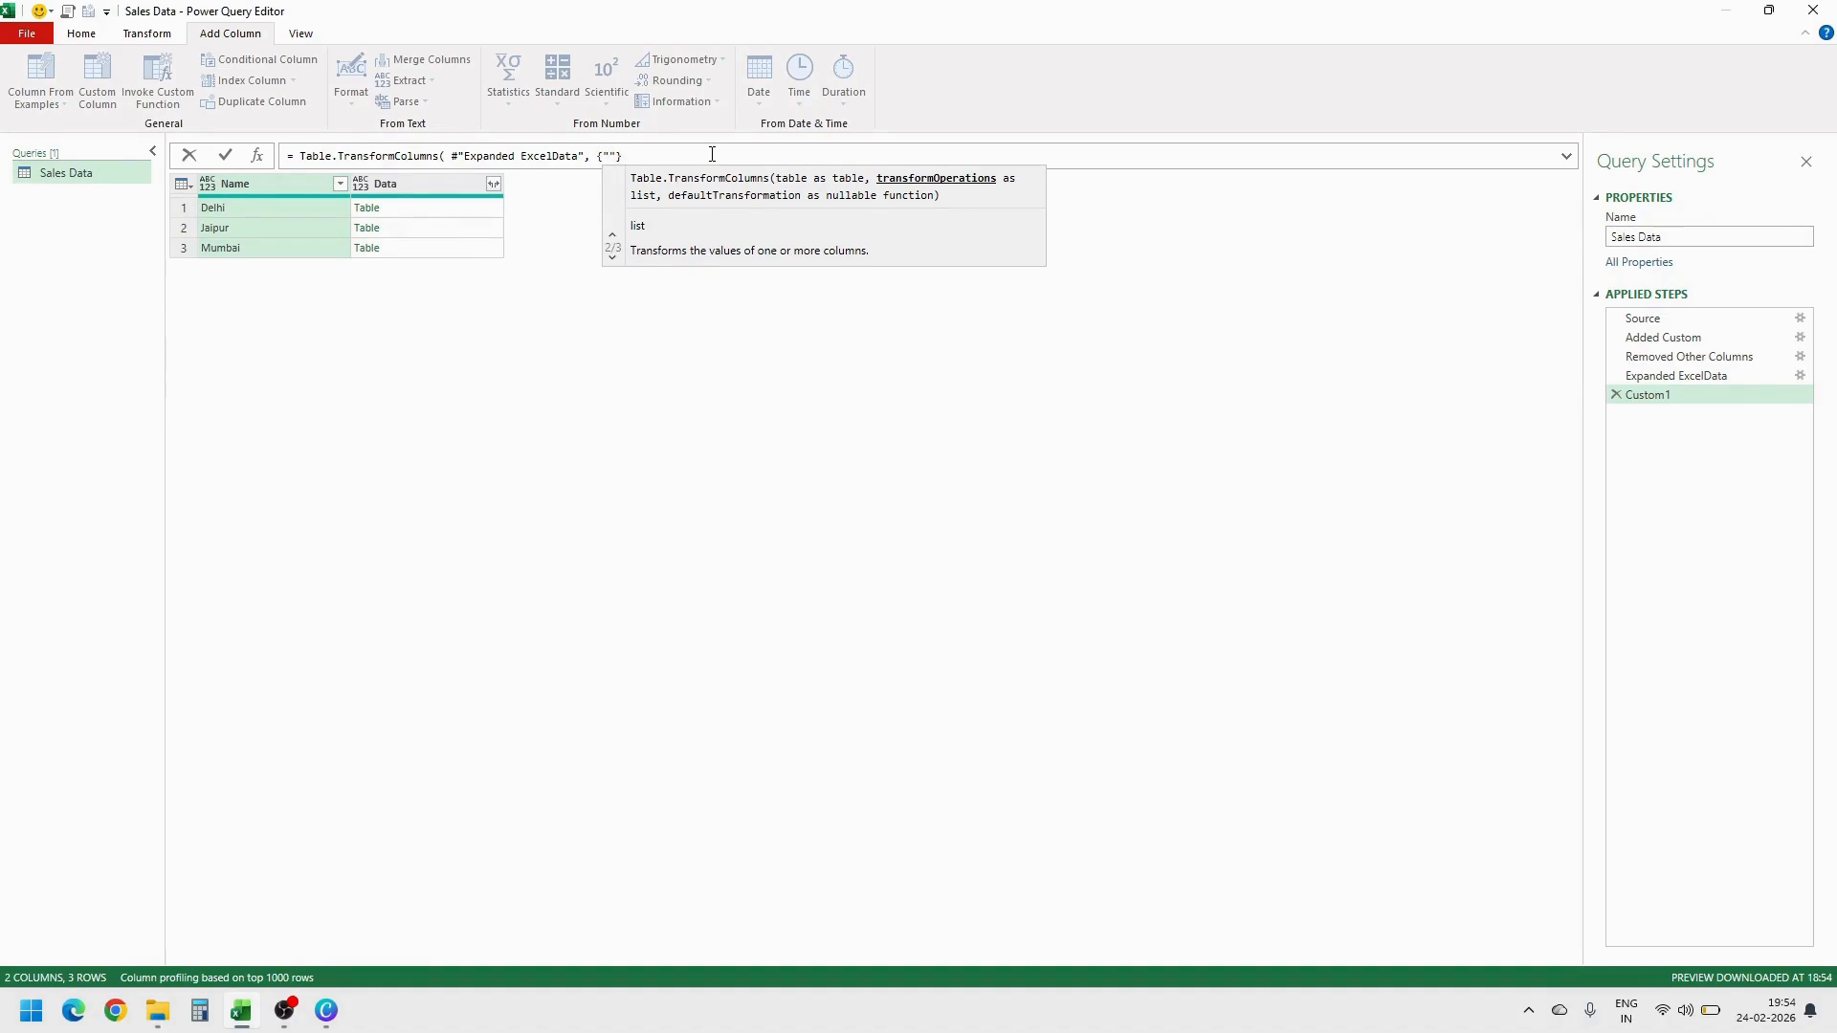
text(Data"})
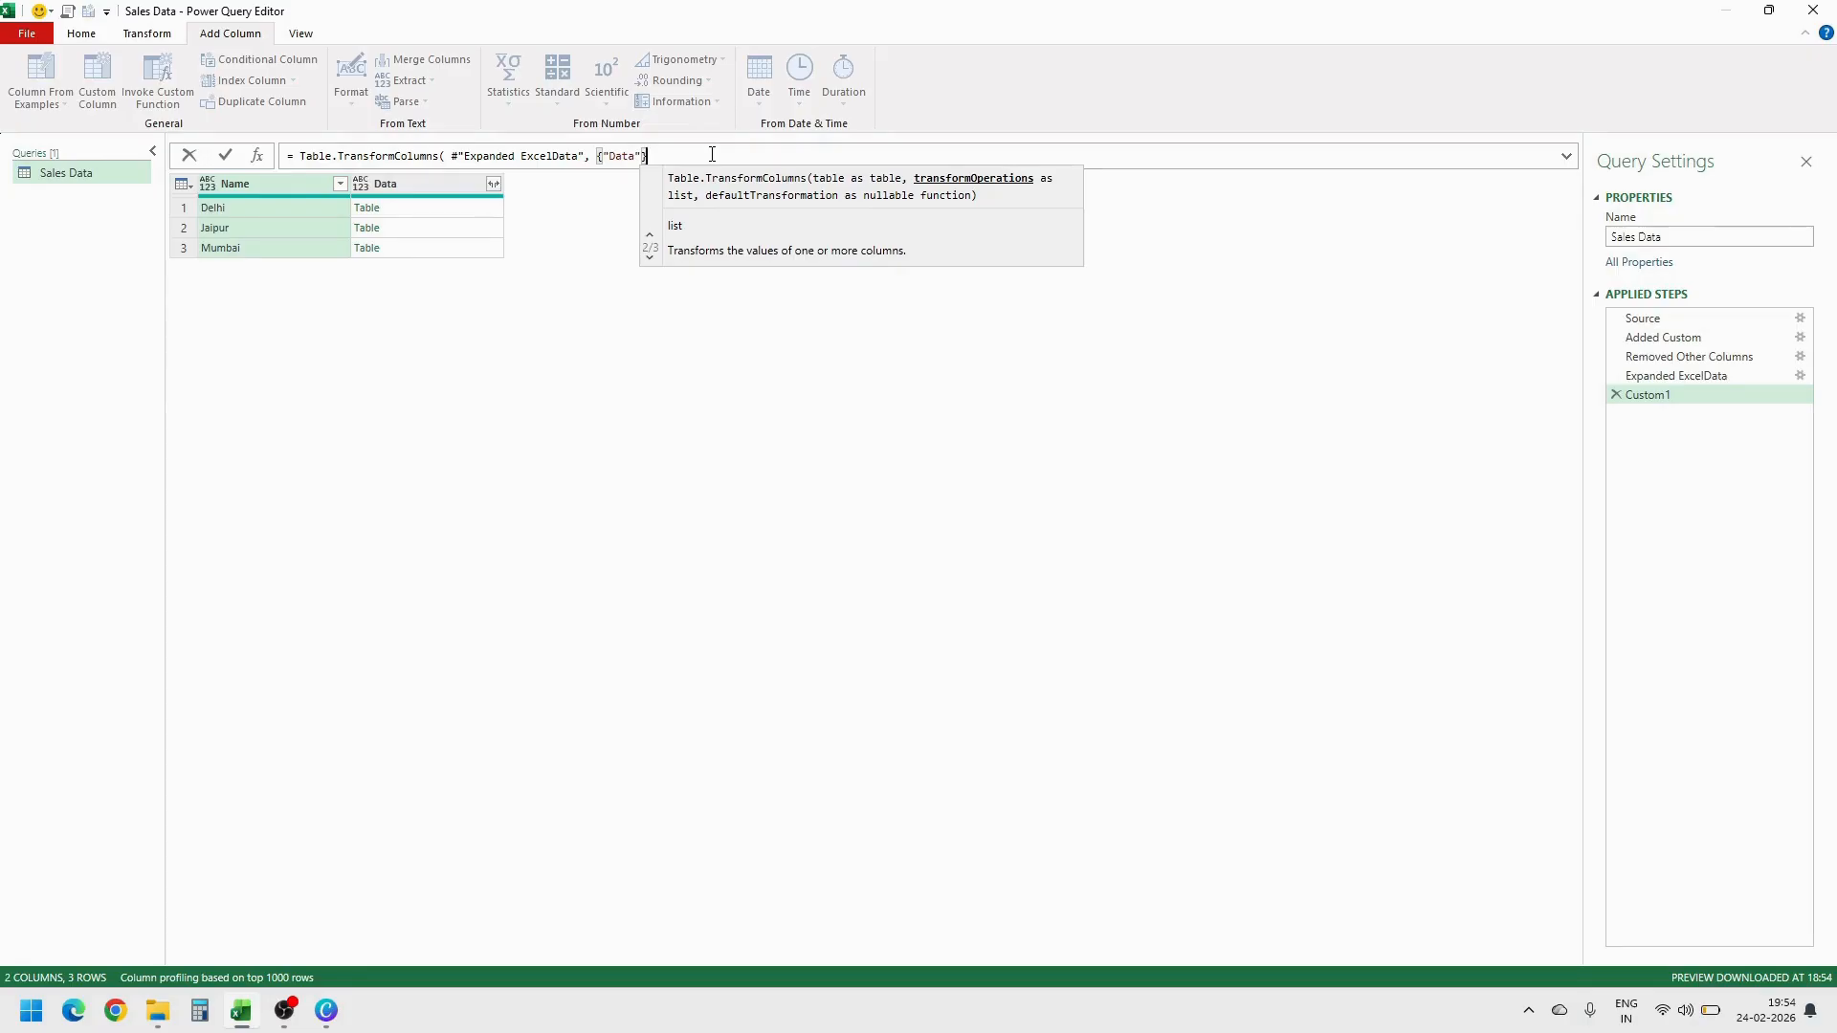
text( , )
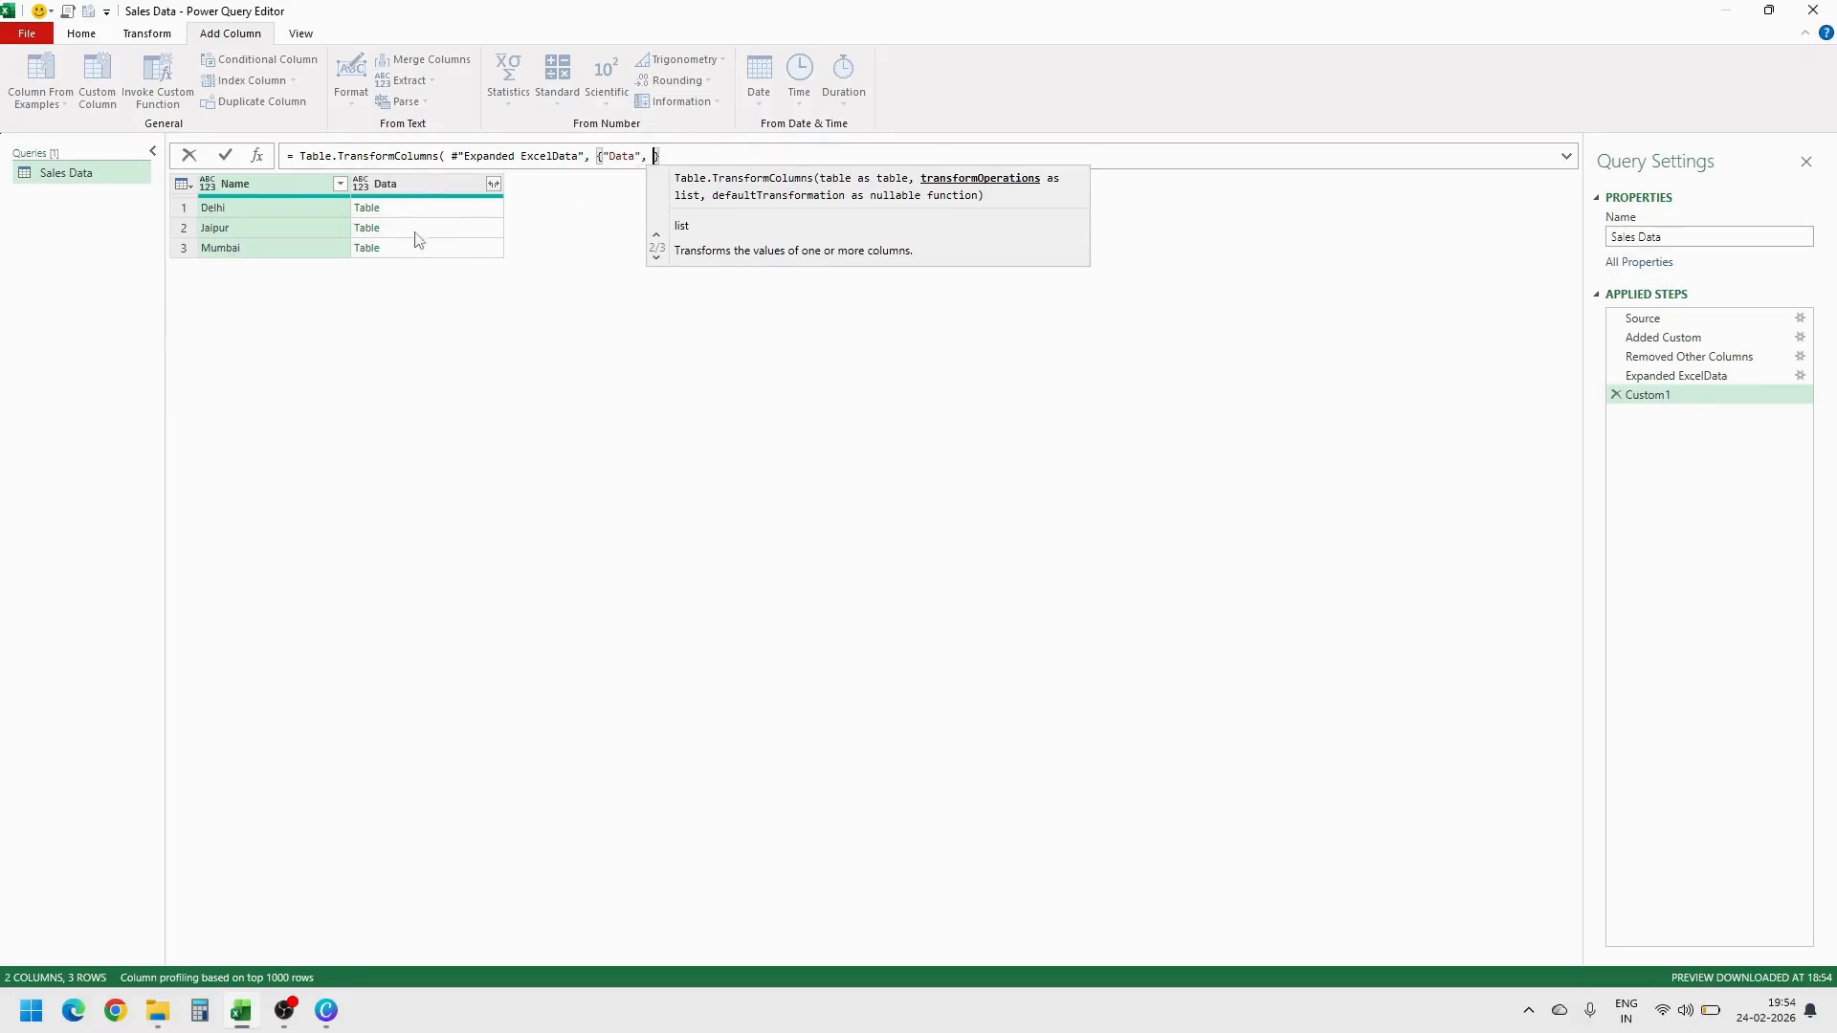
text(each)
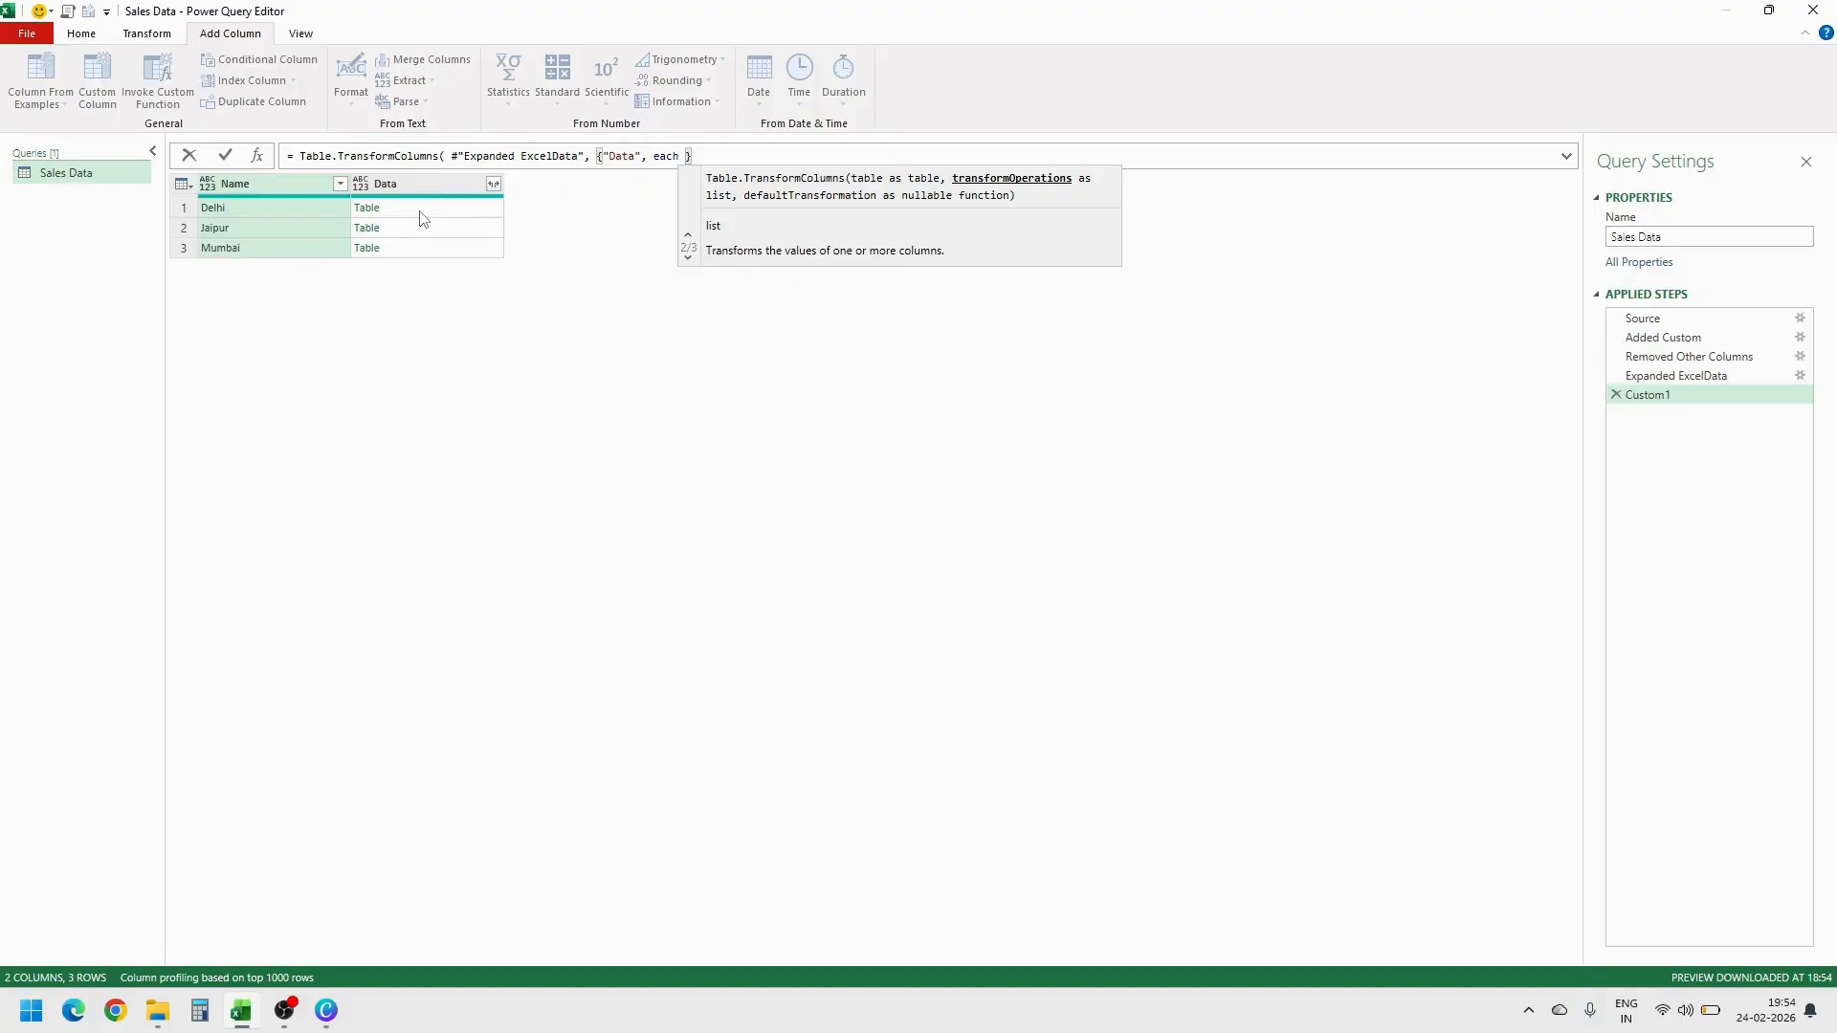
Complete the each expression with Table.PromoteHeaders(_), close the TransformColumns call and apply the formula
text(table.)
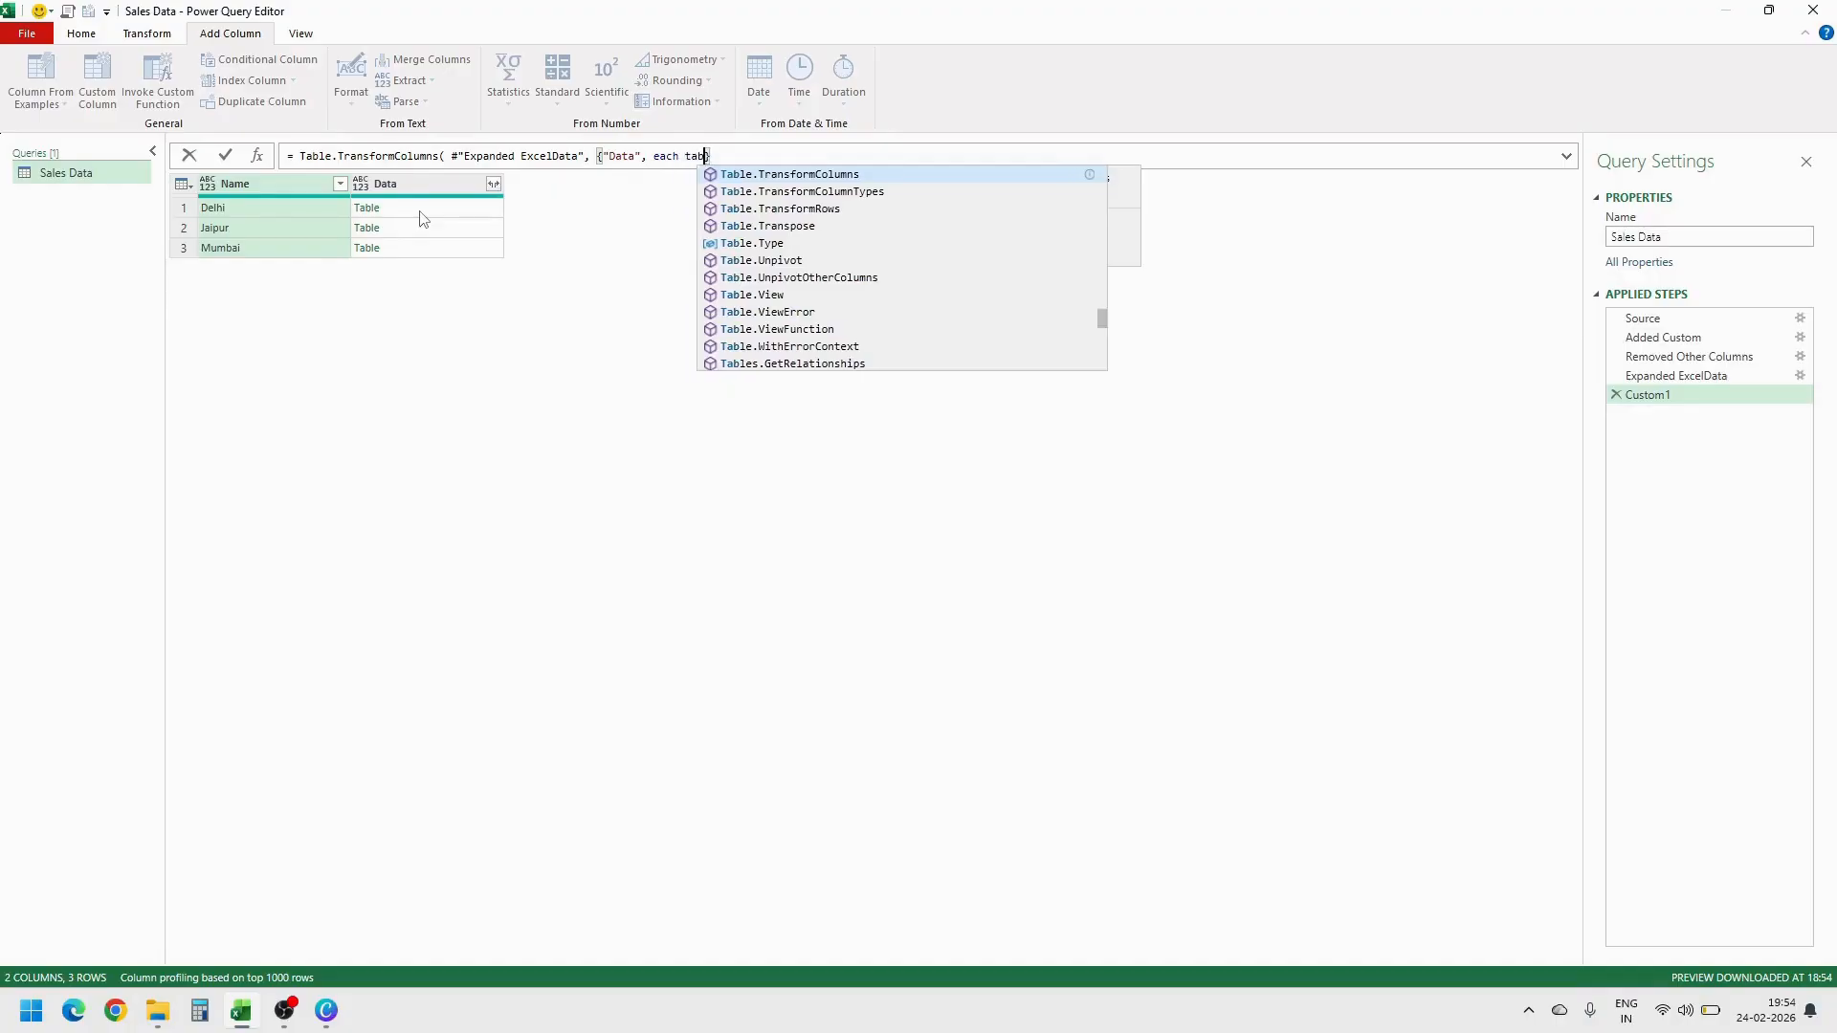
key(BackSpace)
key(BackSpace)
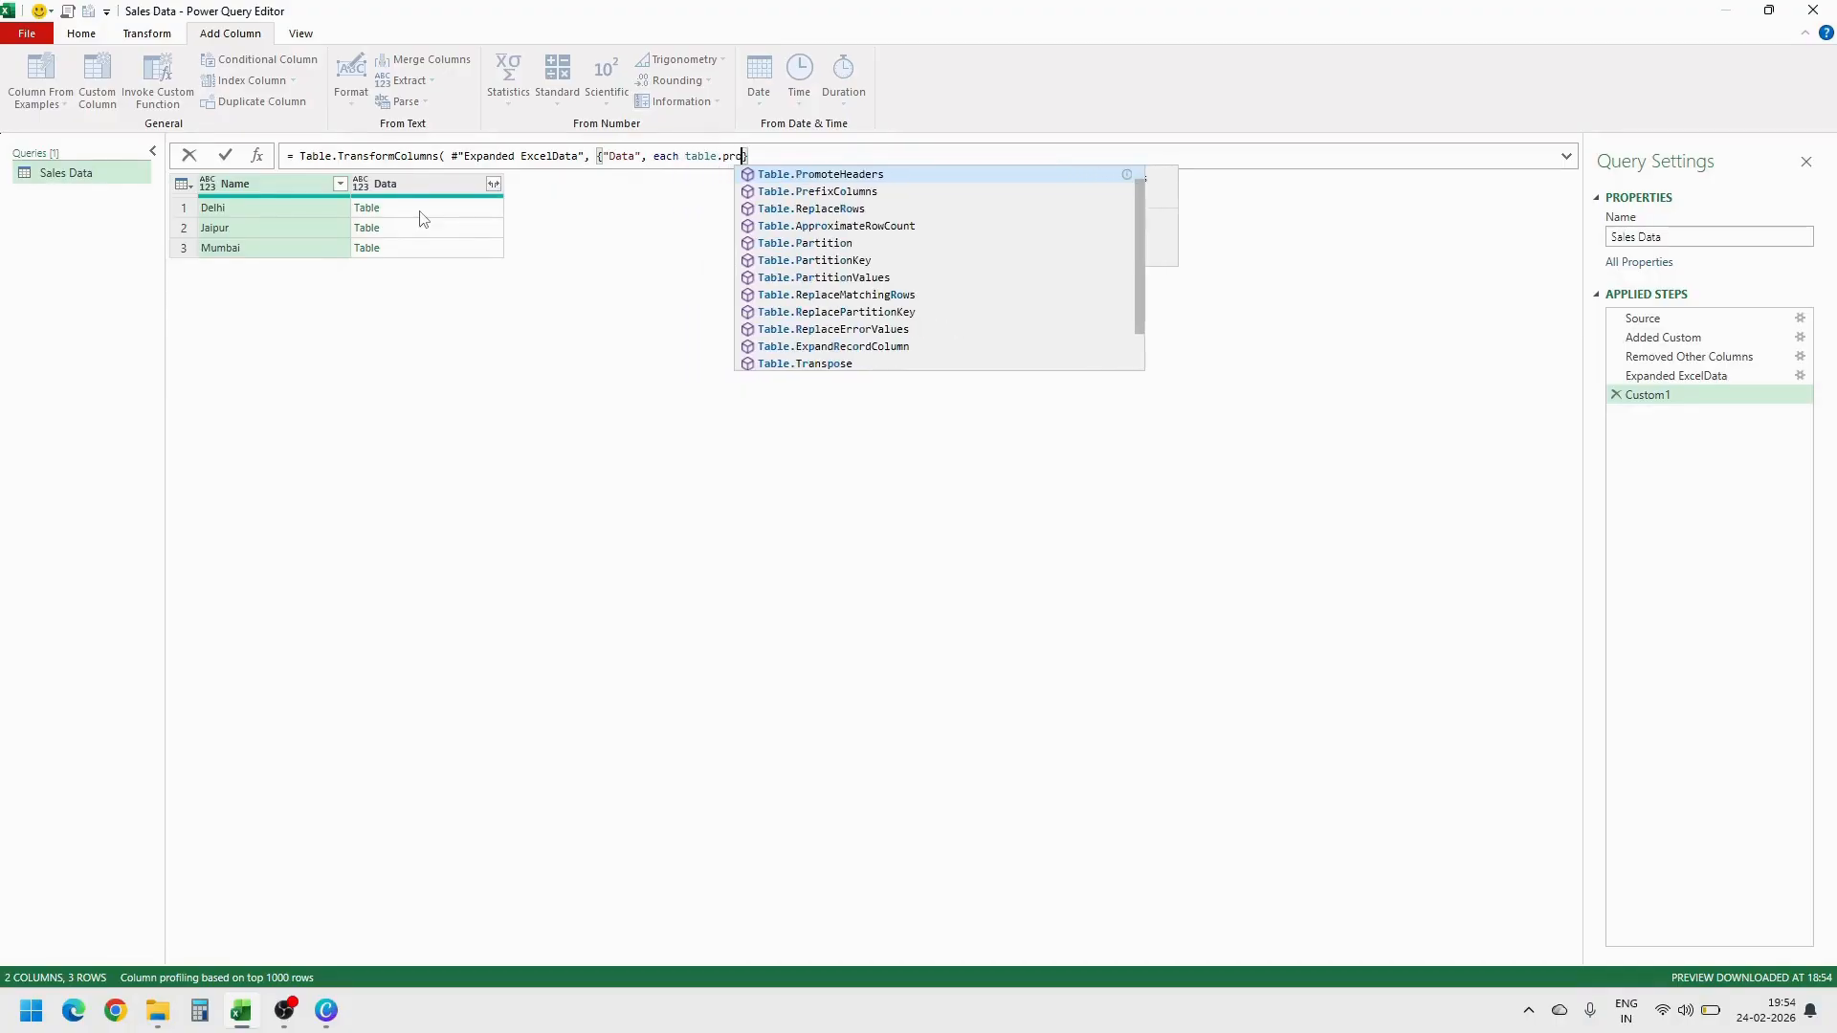
text(eprom)
key(Tab)
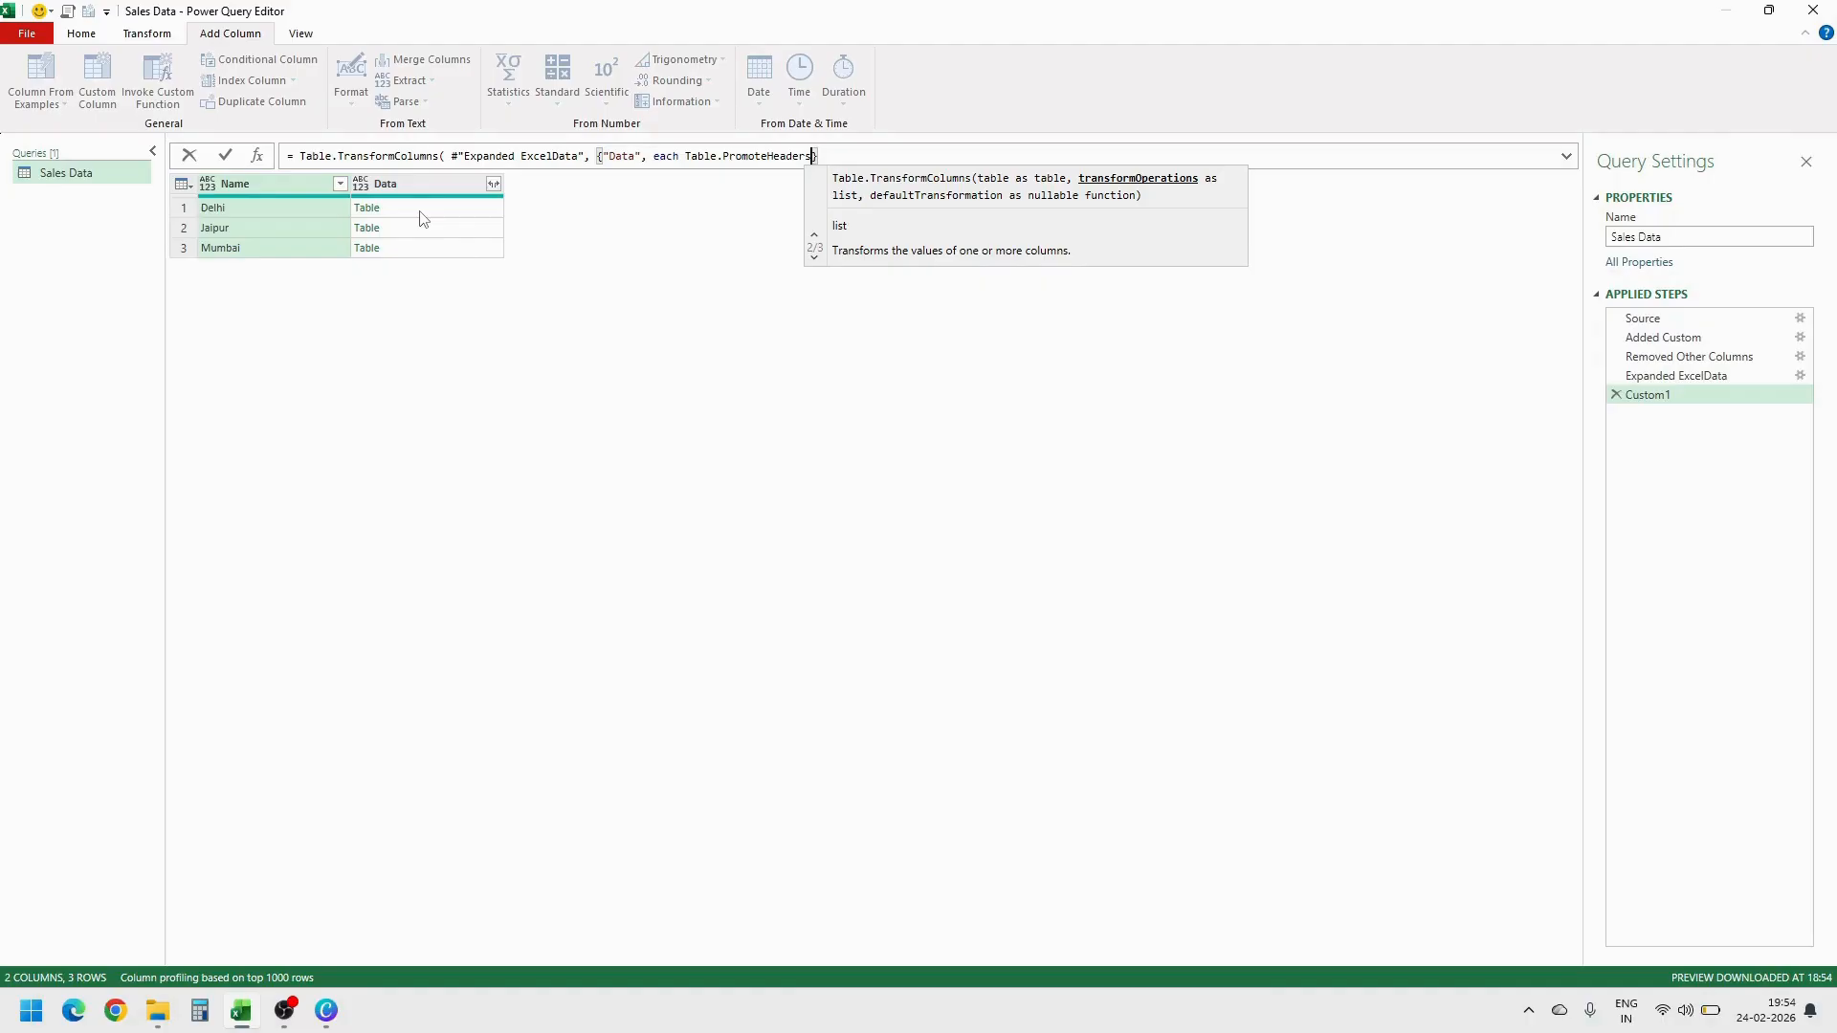
text(()
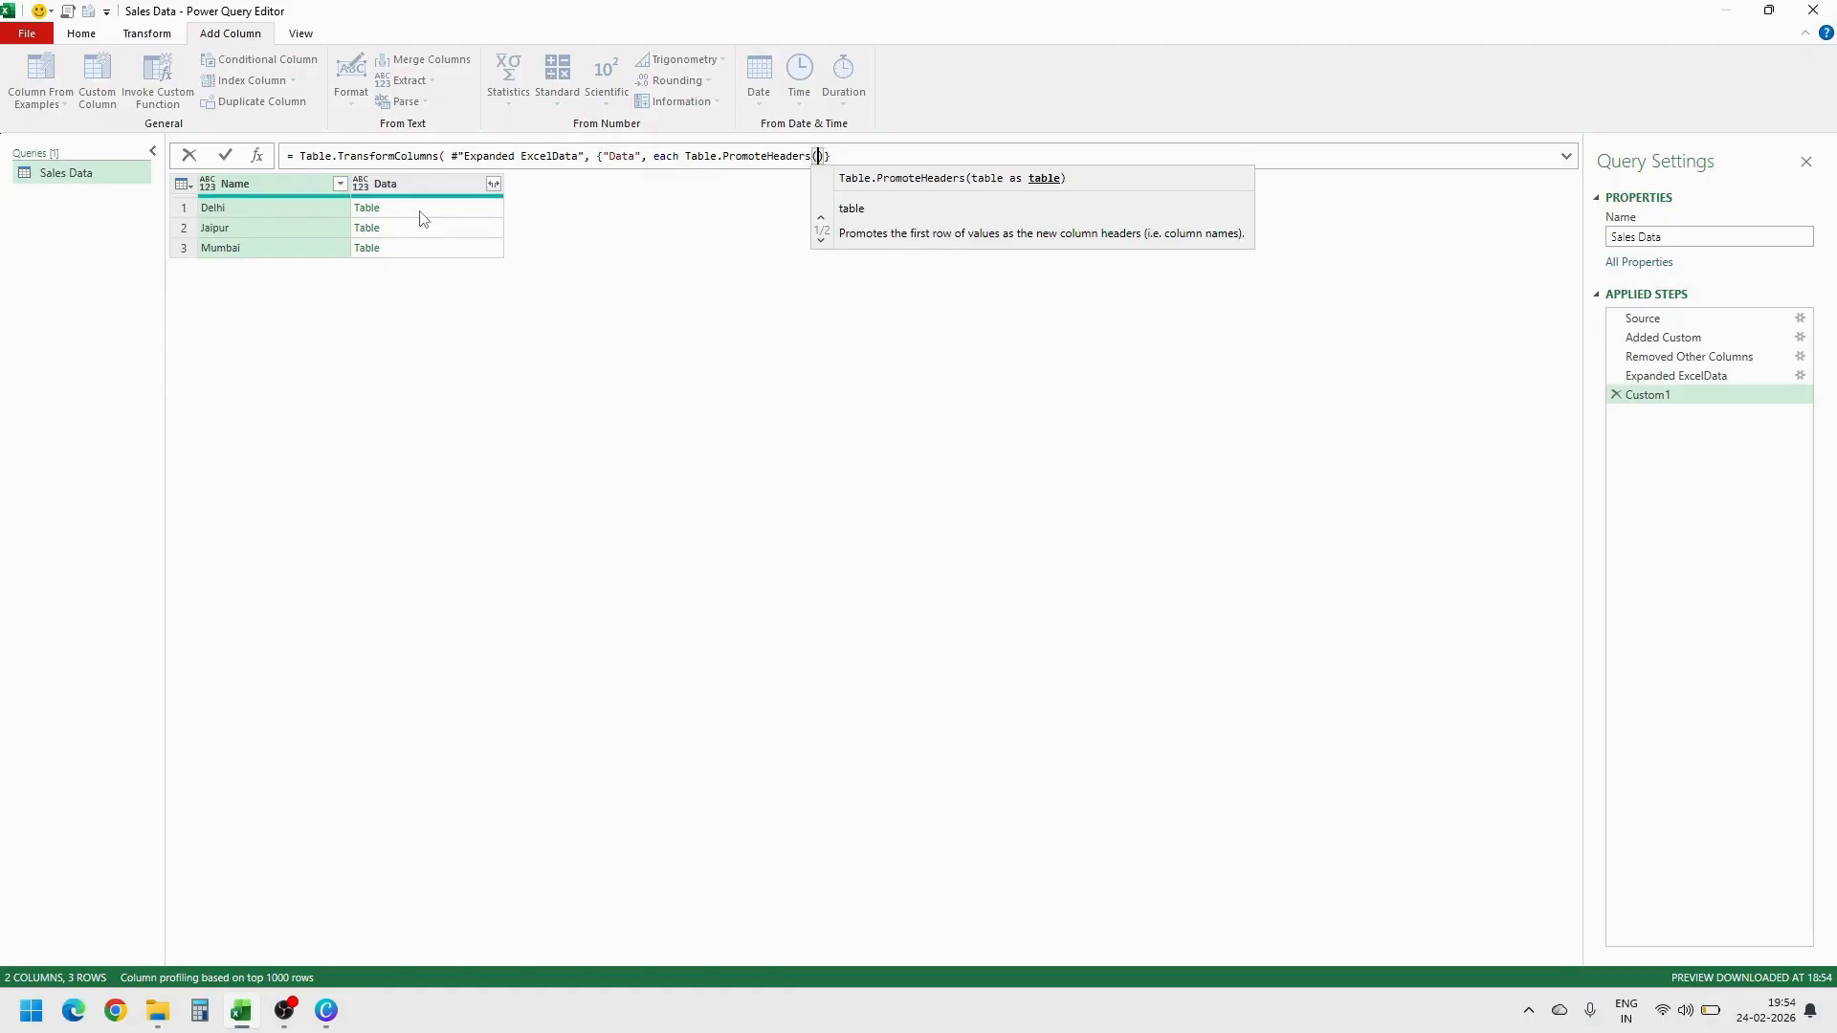
text(_)
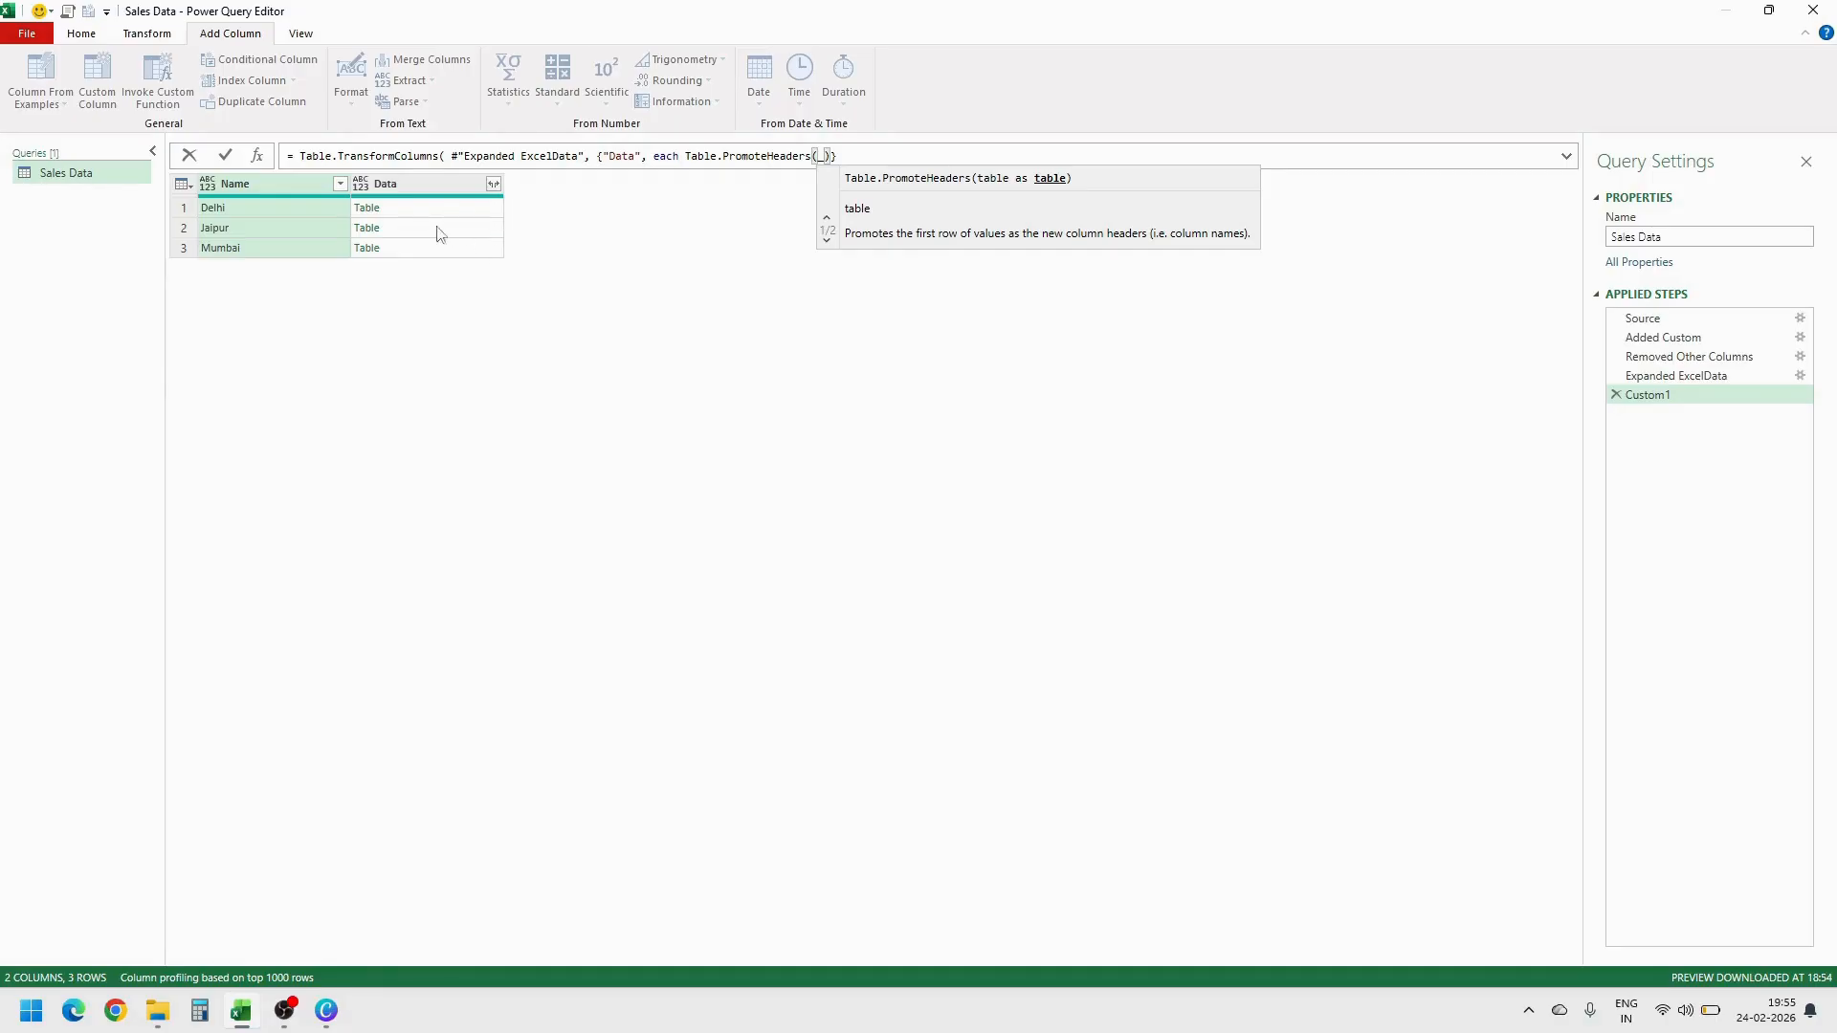
click(866, 158)
text())
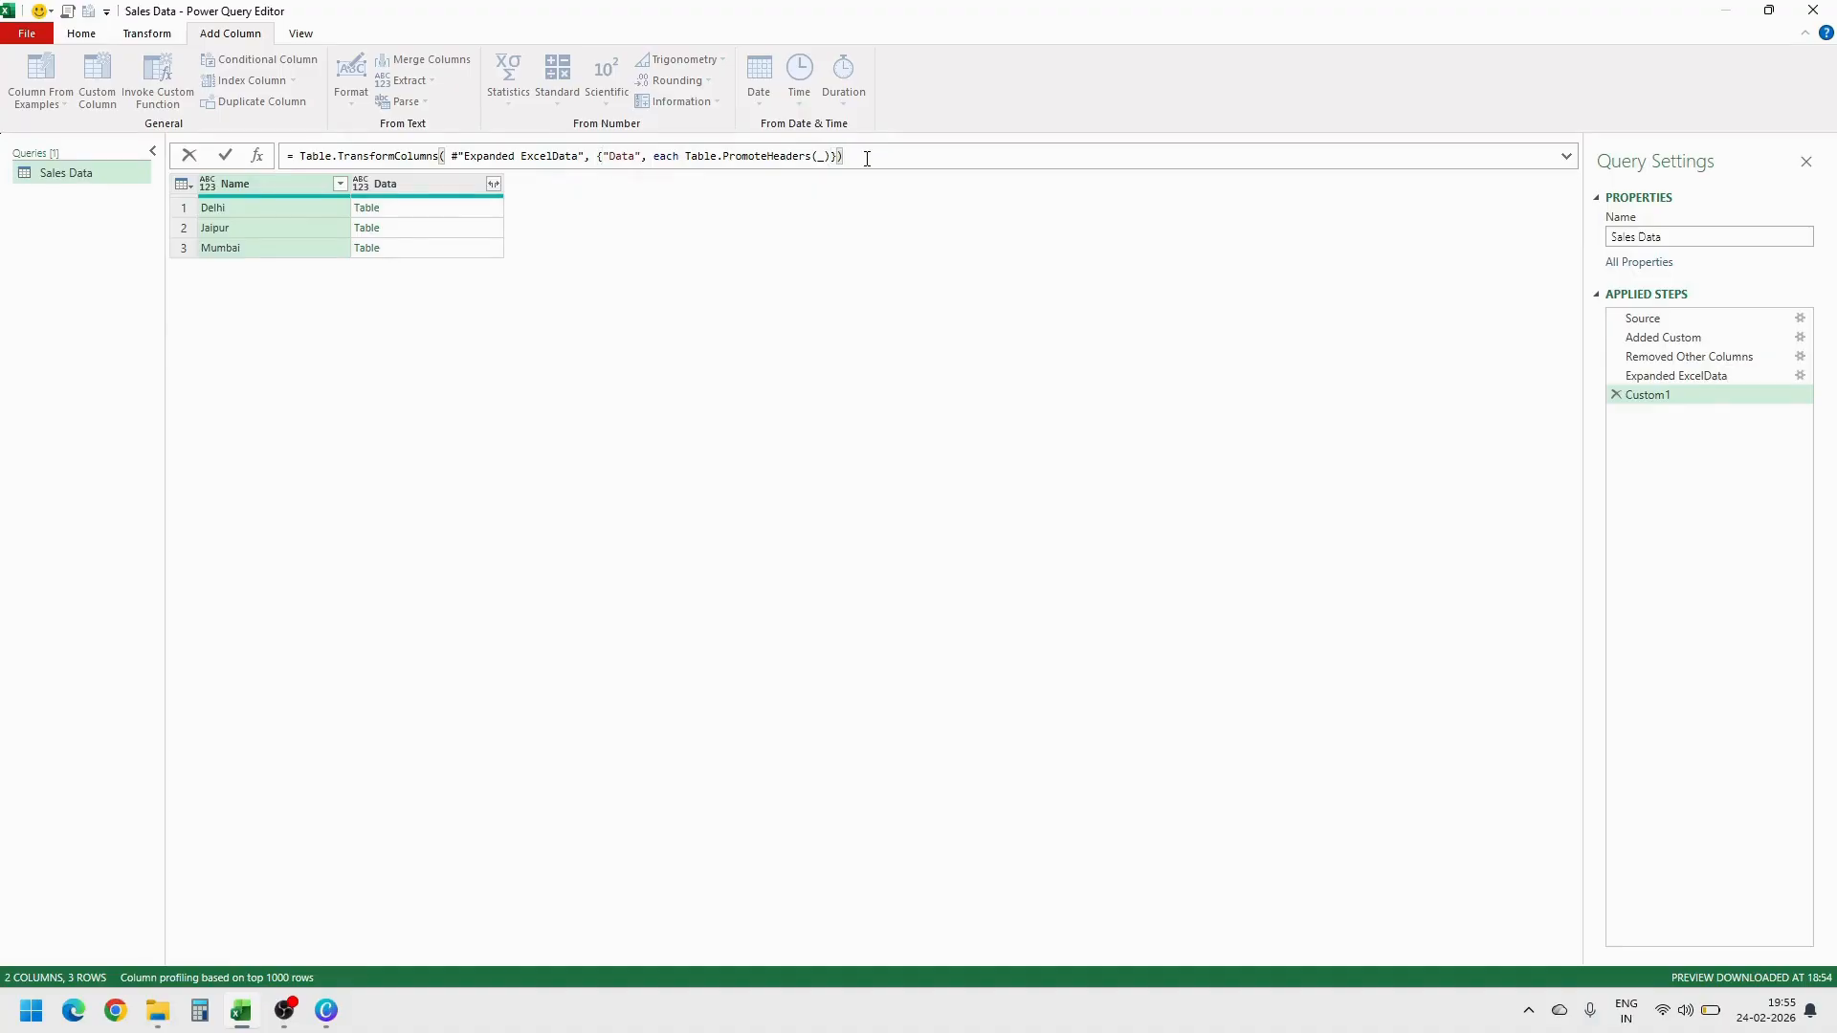
key(Return)
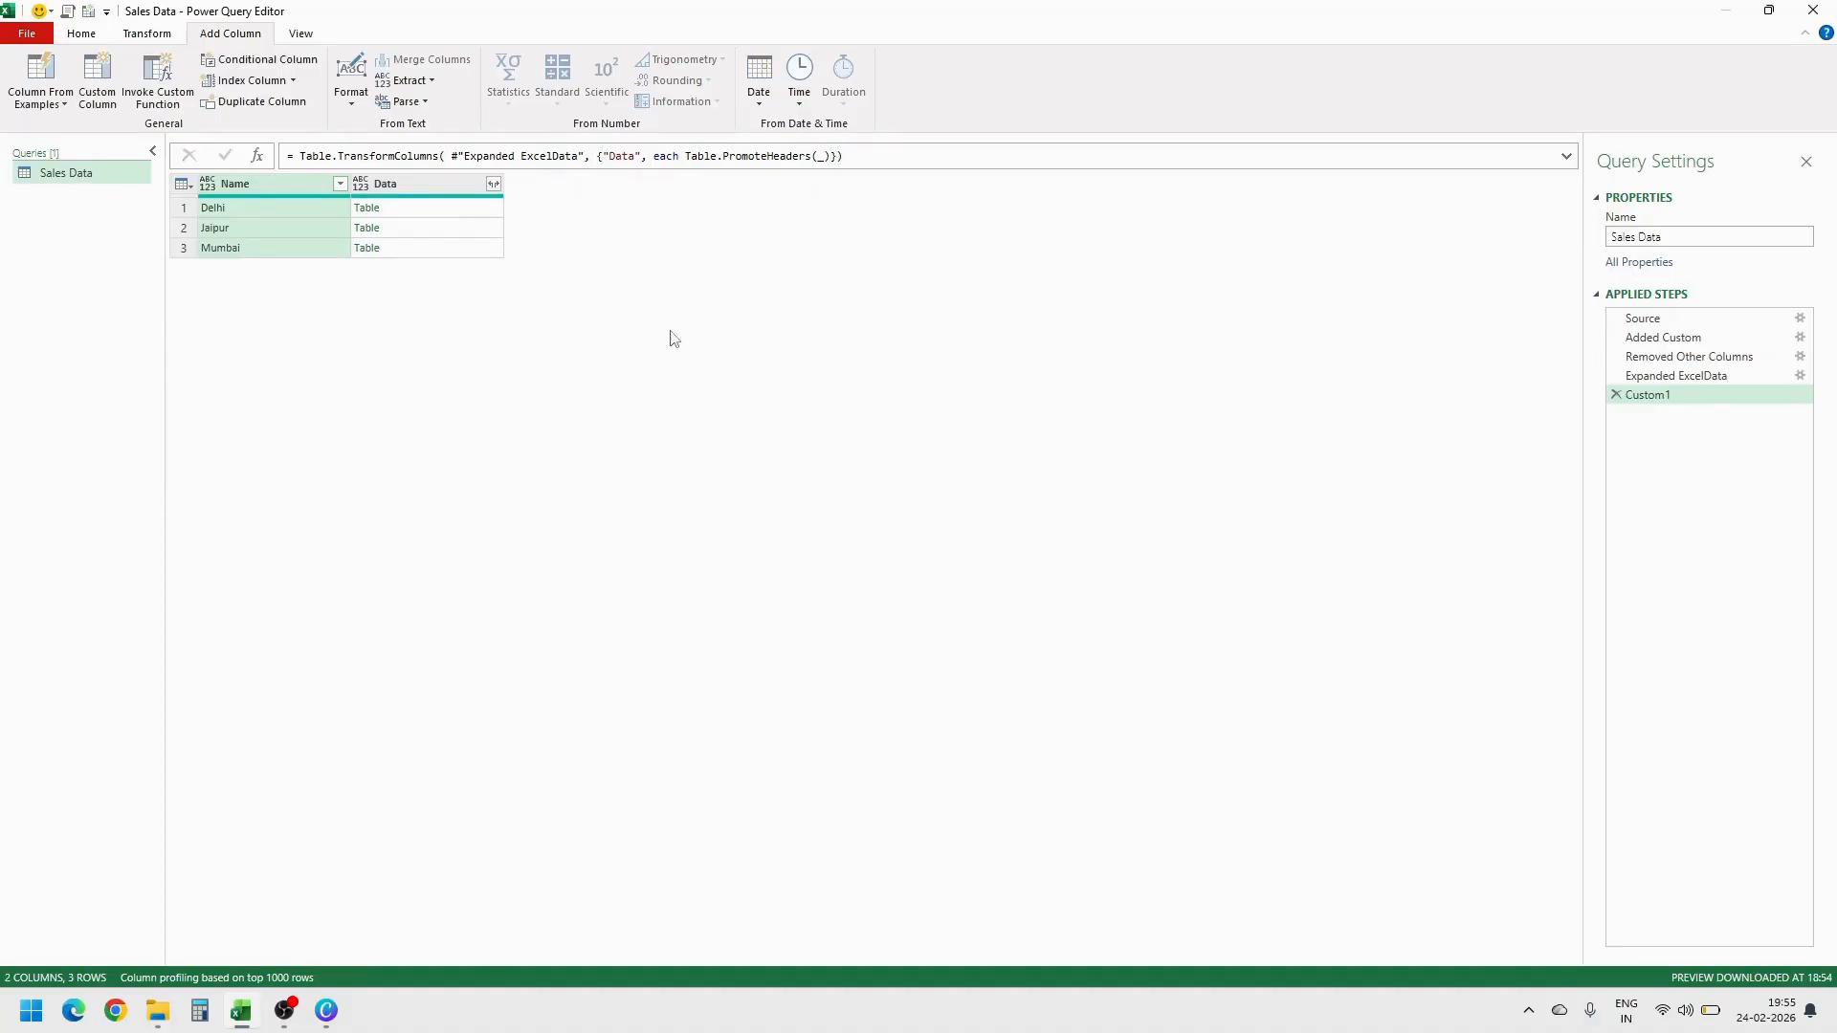
Check the nested Delhi table, and expand Data into Date, Invoice No, Product, Category, Qty and Rate without the column name prefix
click(483, 213)
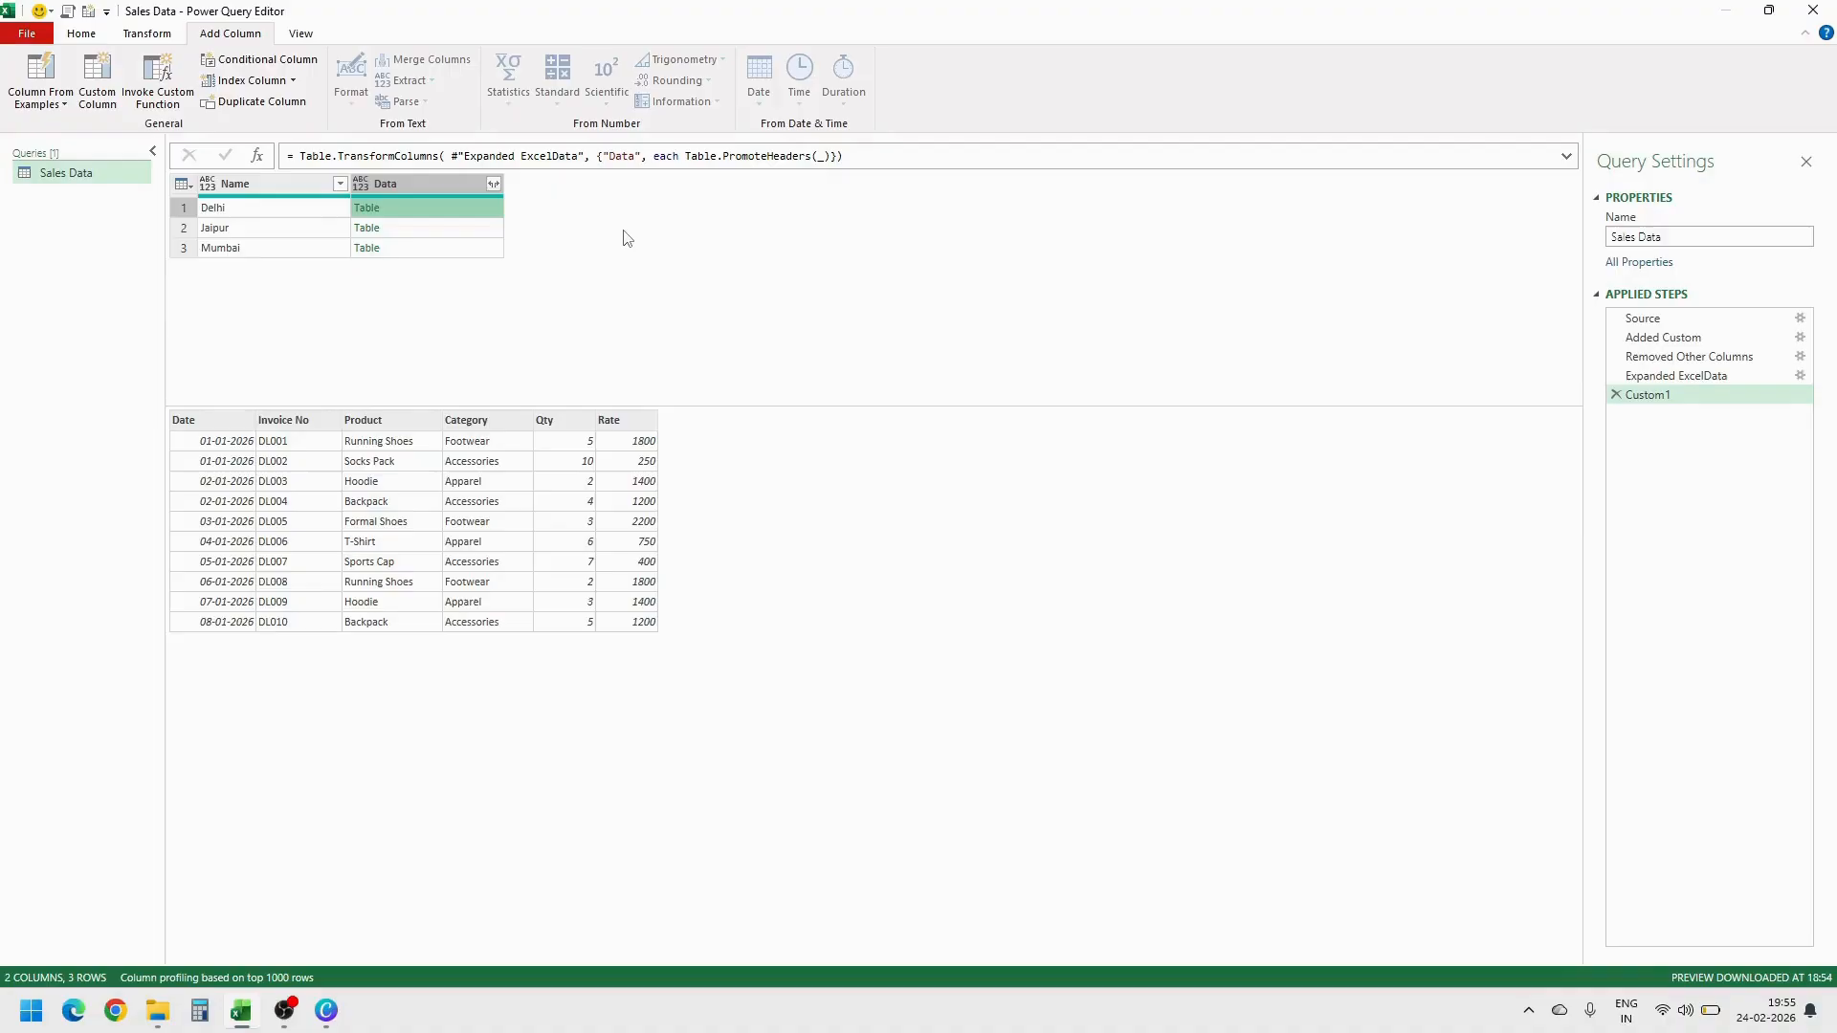
click(494, 184)
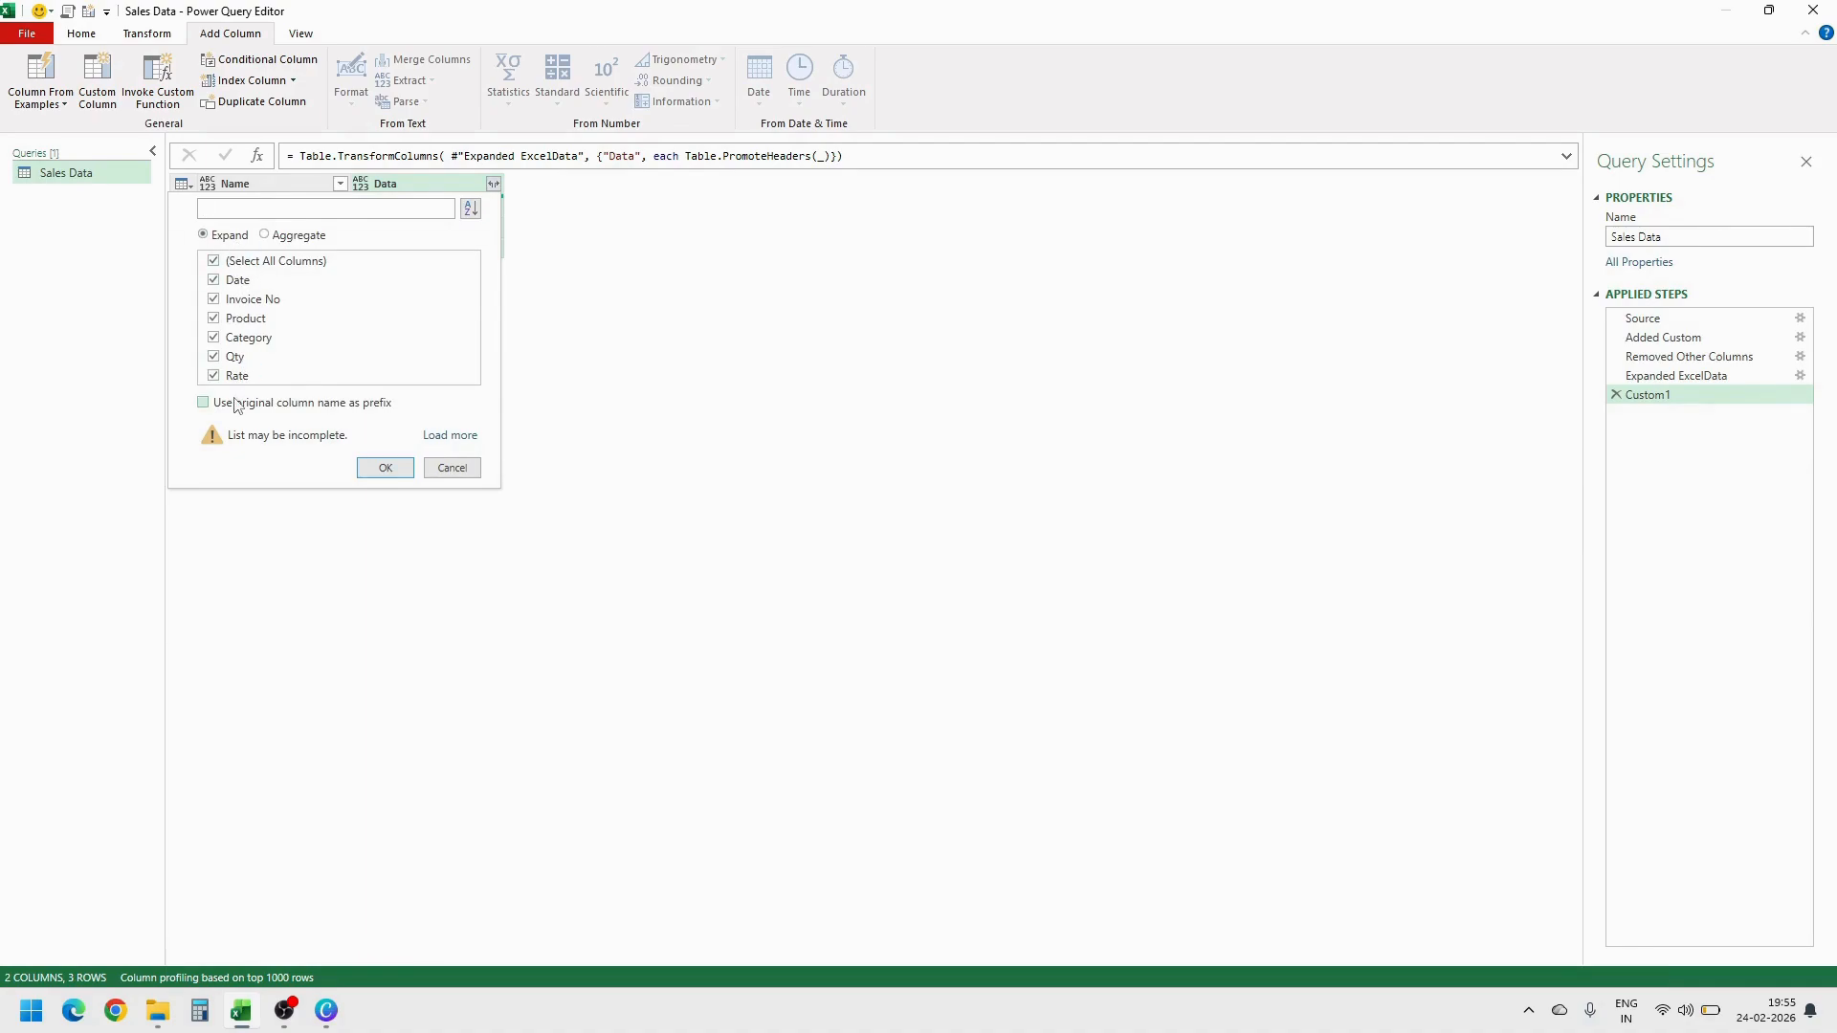
click(386, 469)
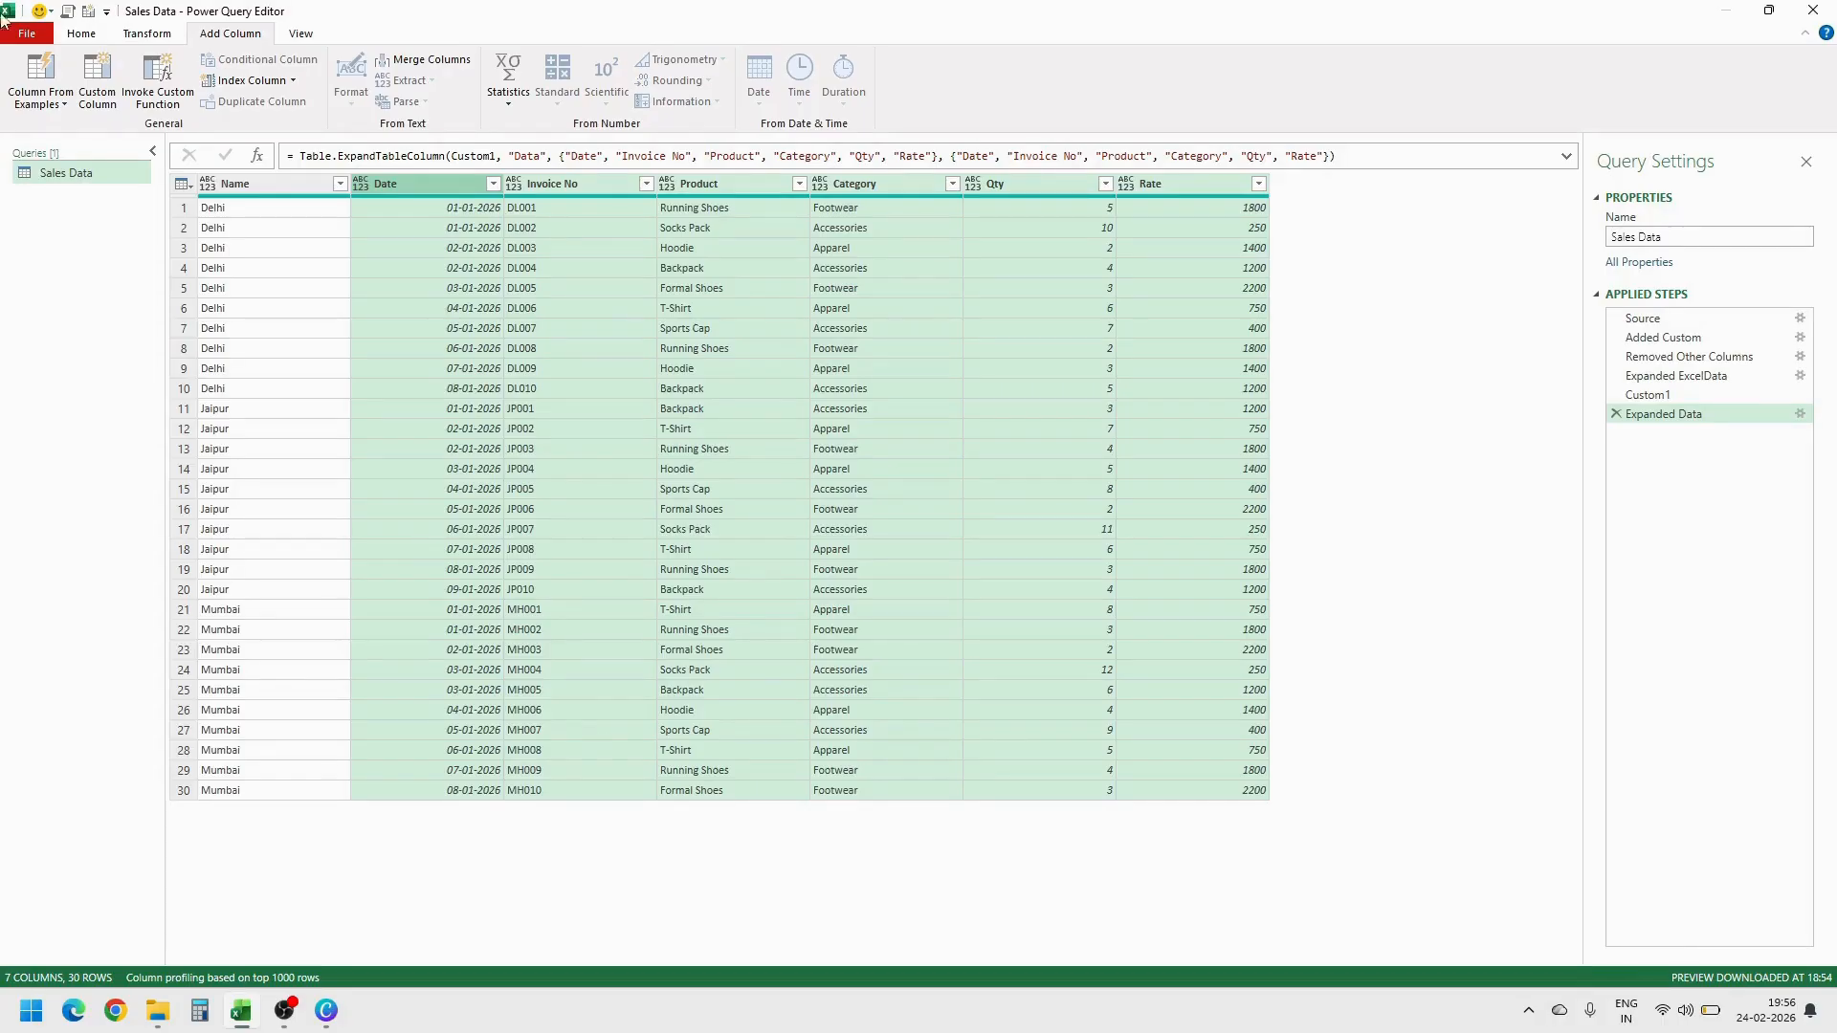
Set the data type of the Date column to Date and of the Qty and Rate columns to Whole Number
click(361, 187)
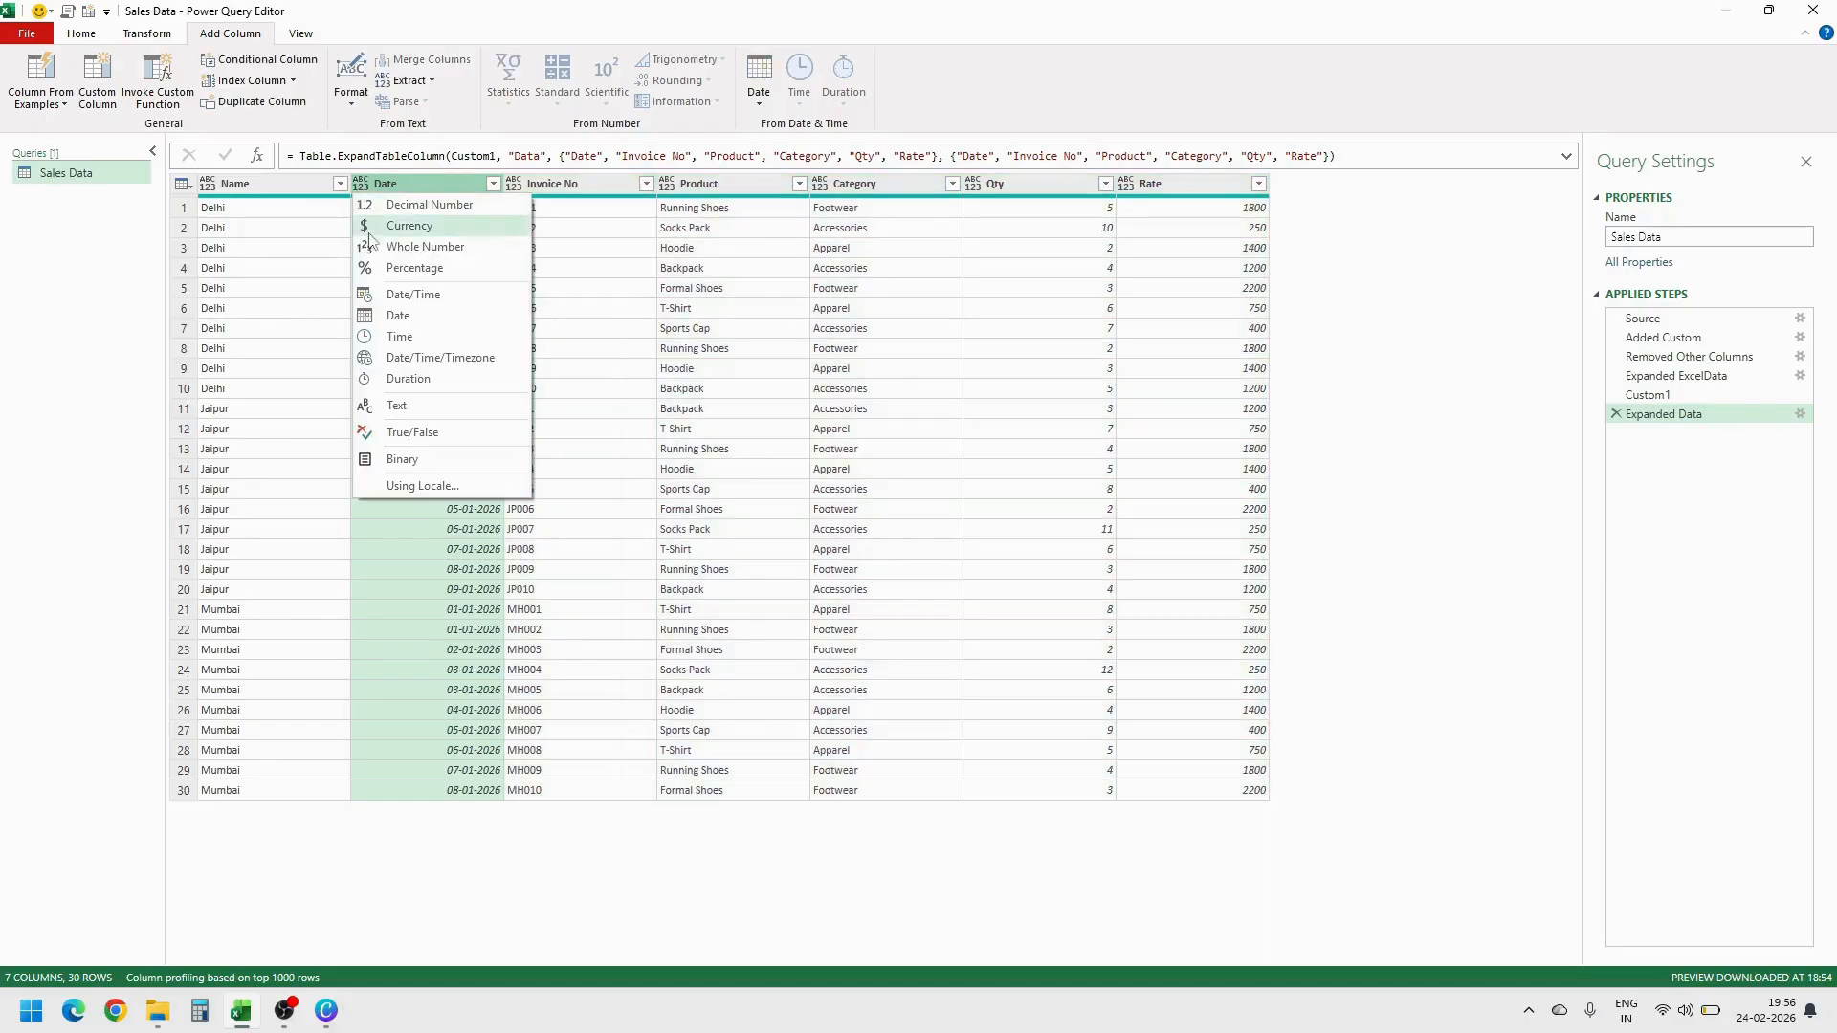
click(394, 328)
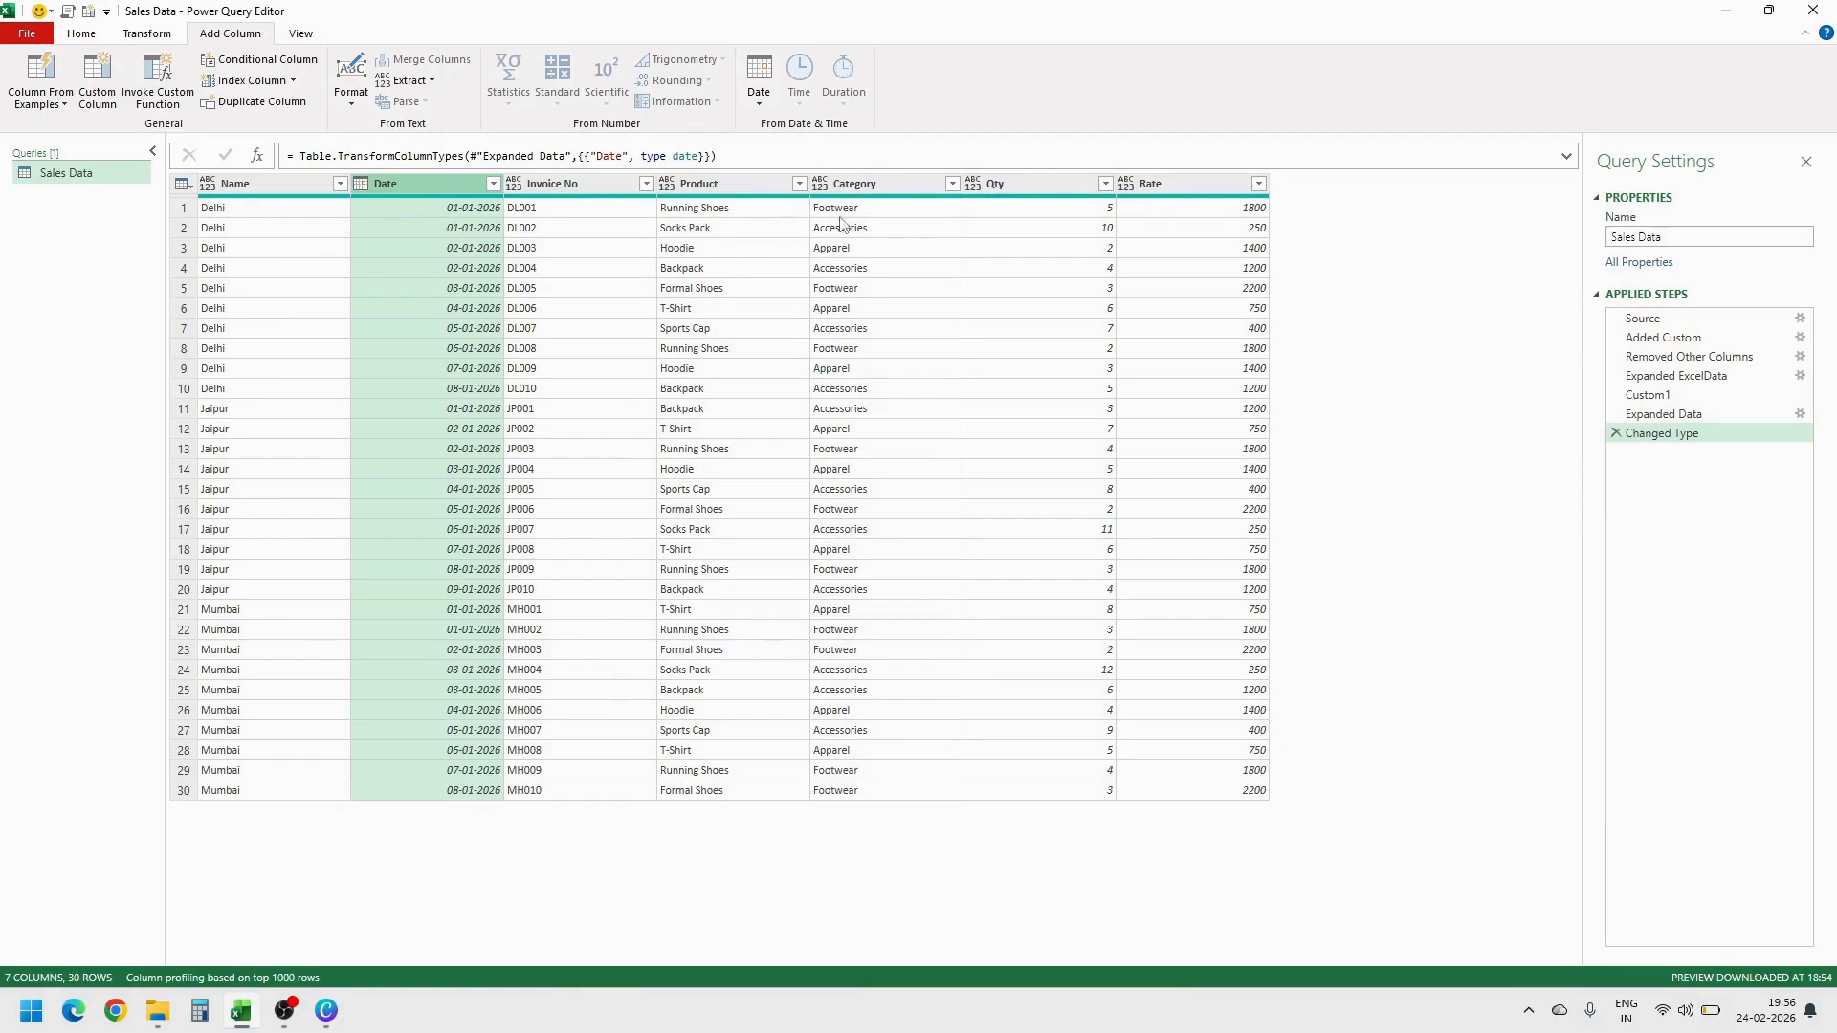
click(978, 186)
click(974, 185)
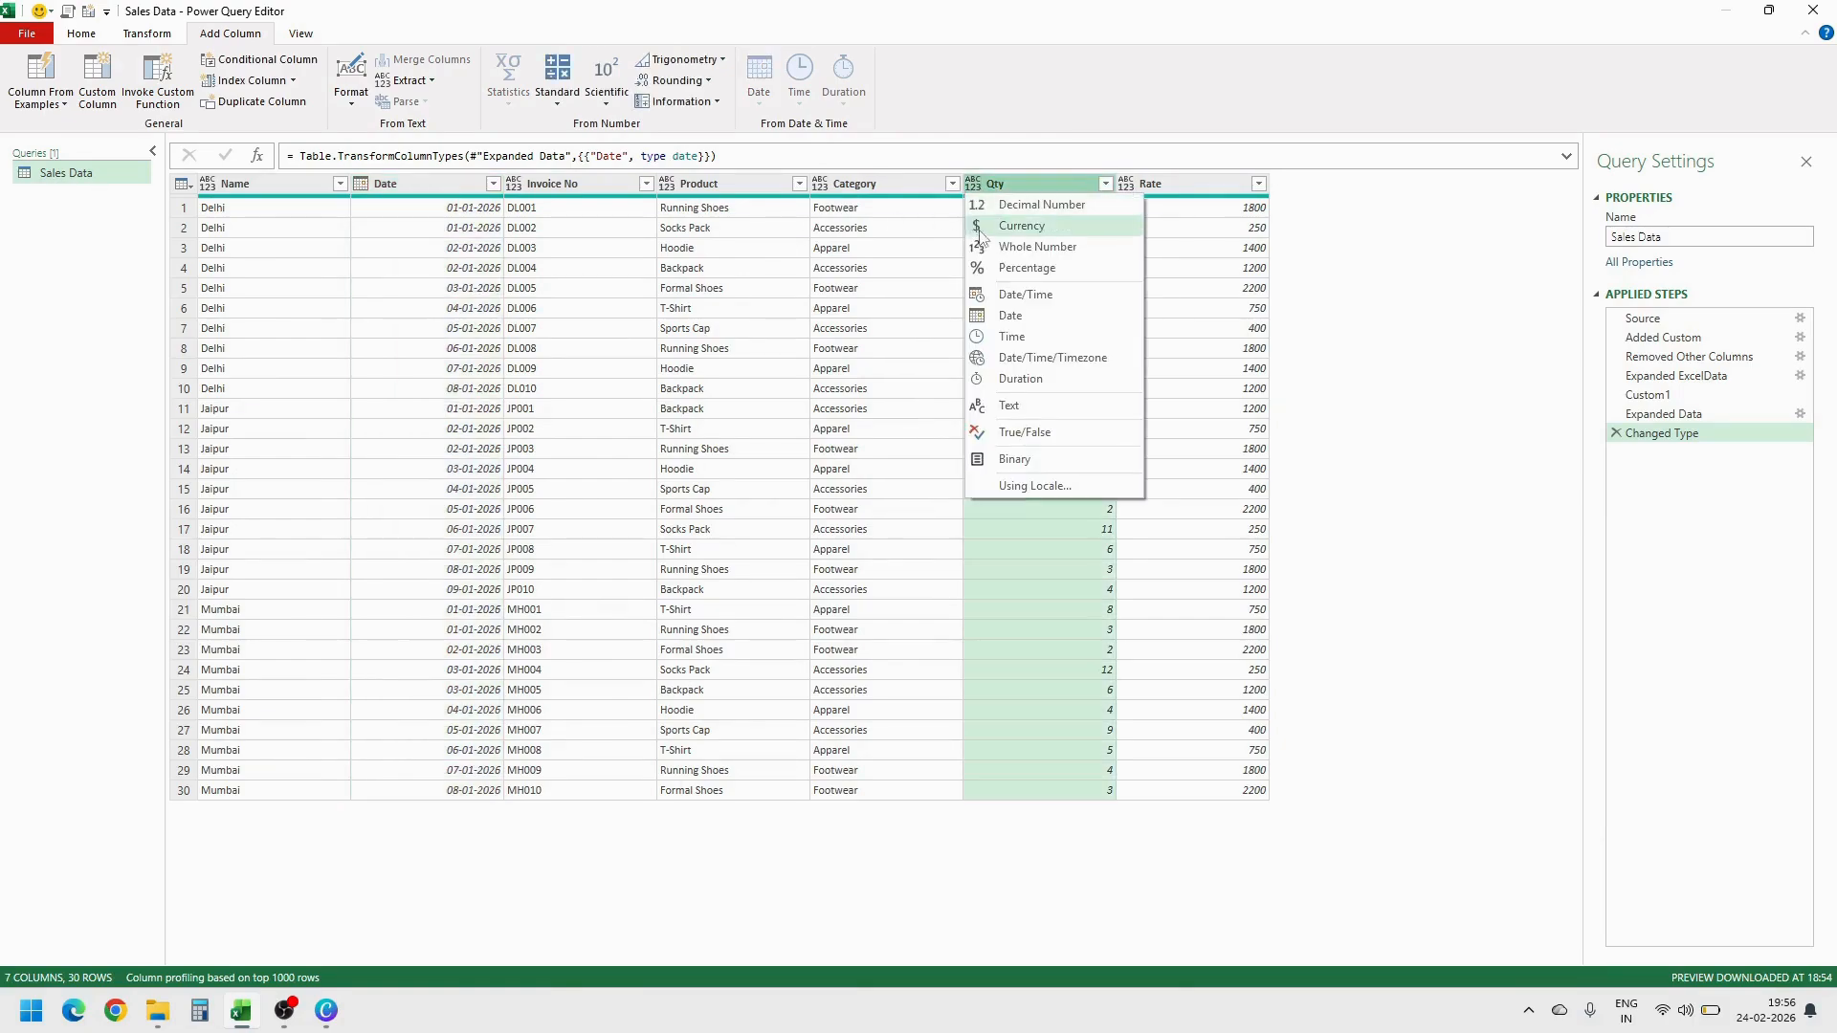
click(1014, 252)
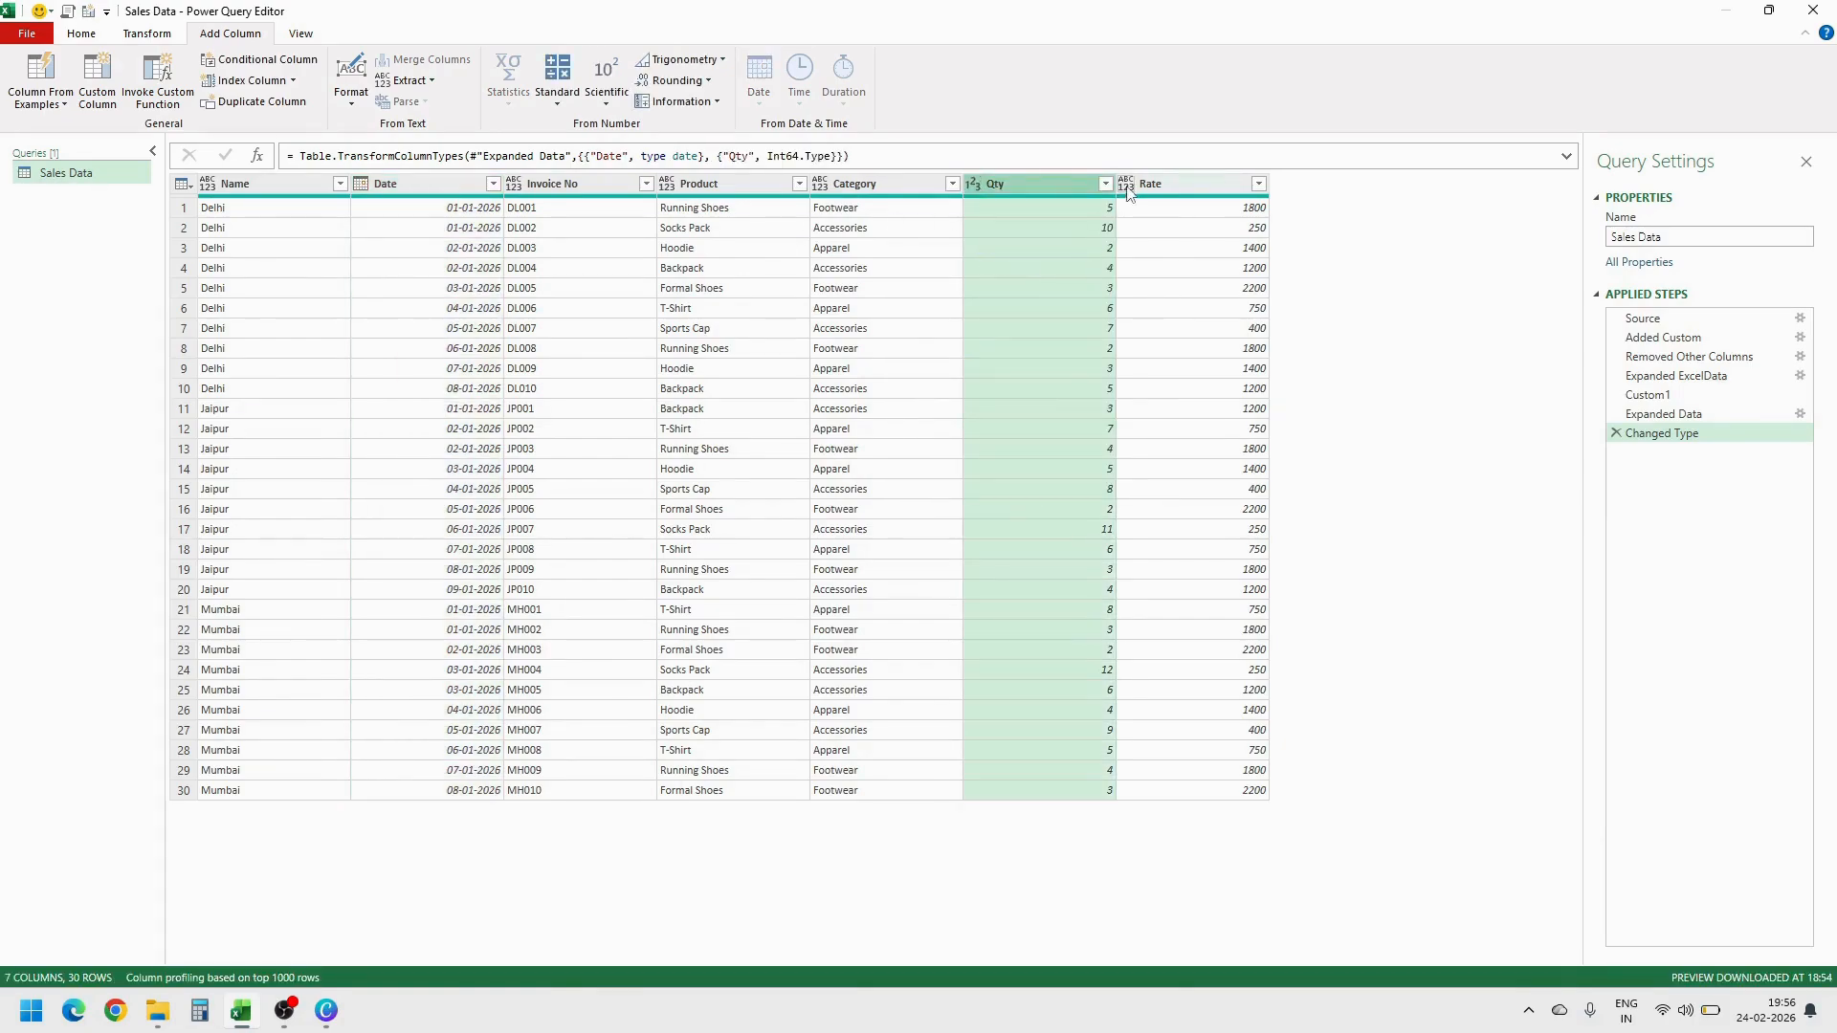
click(1127, 184)
click(1190, 247)
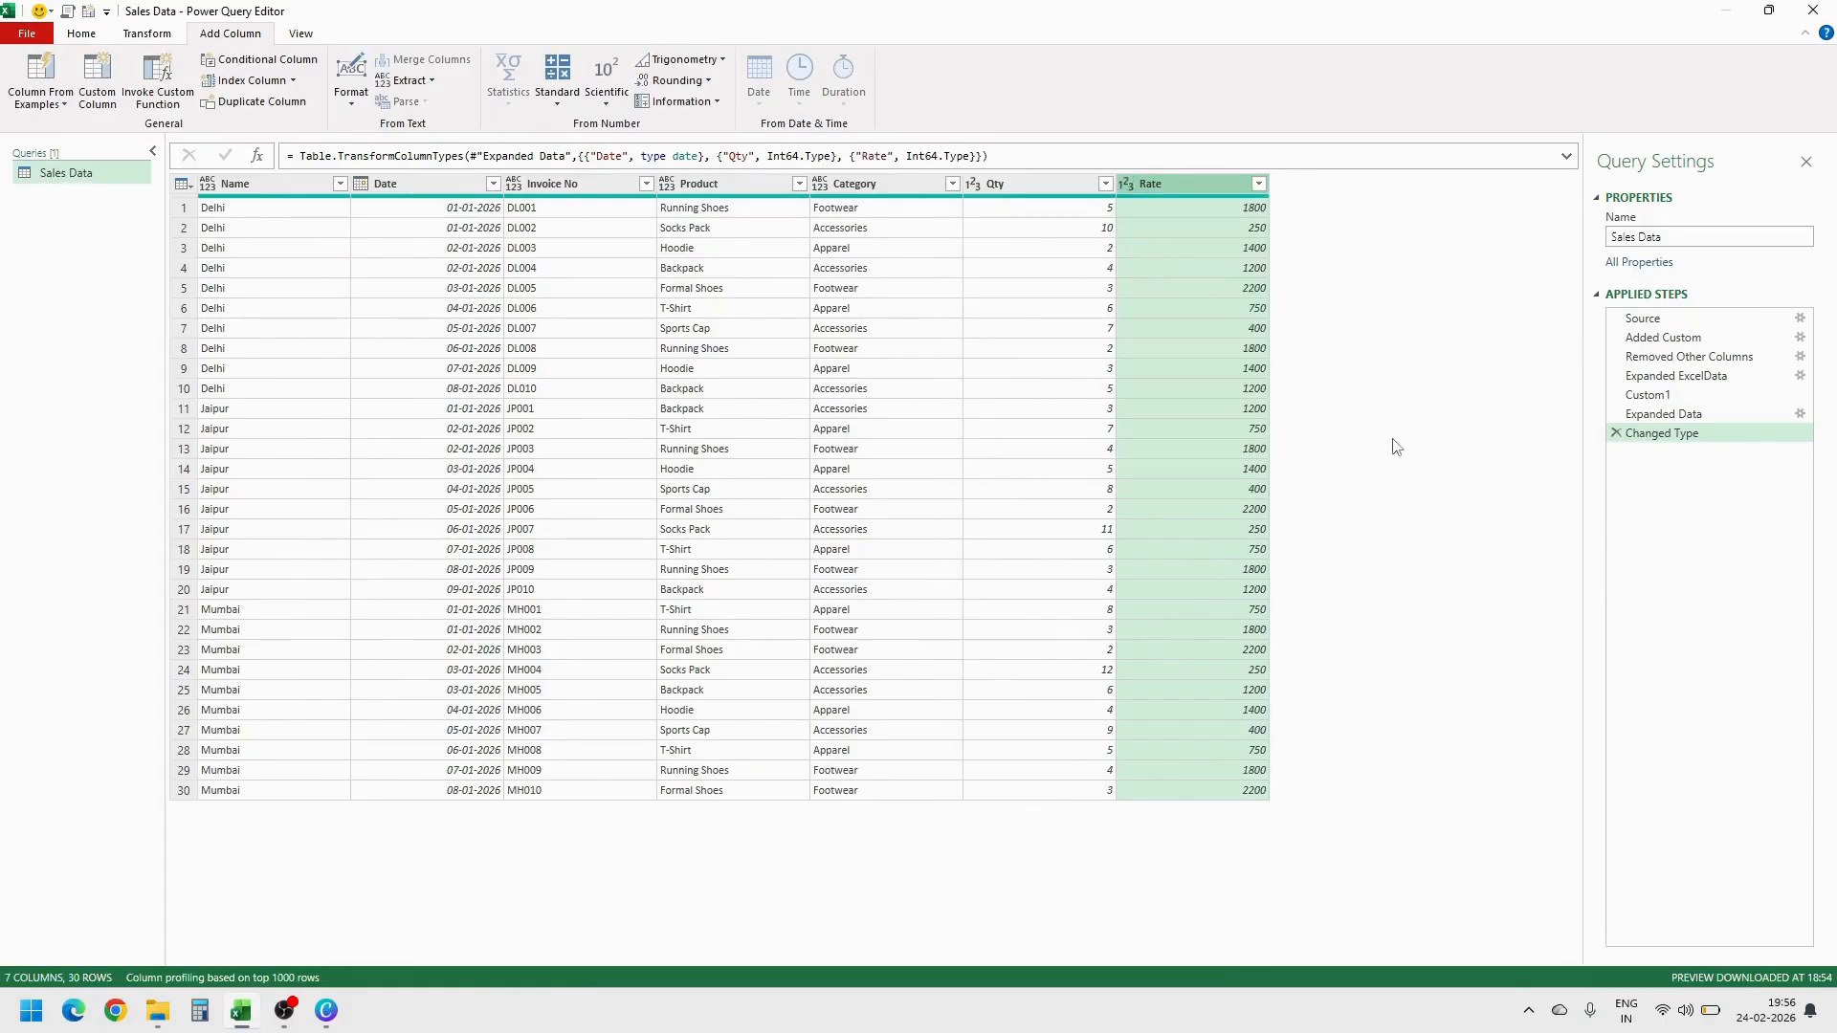
Close the query editor and load the Sales Data query into the workbook
click(81, 33)
click(33, 100)
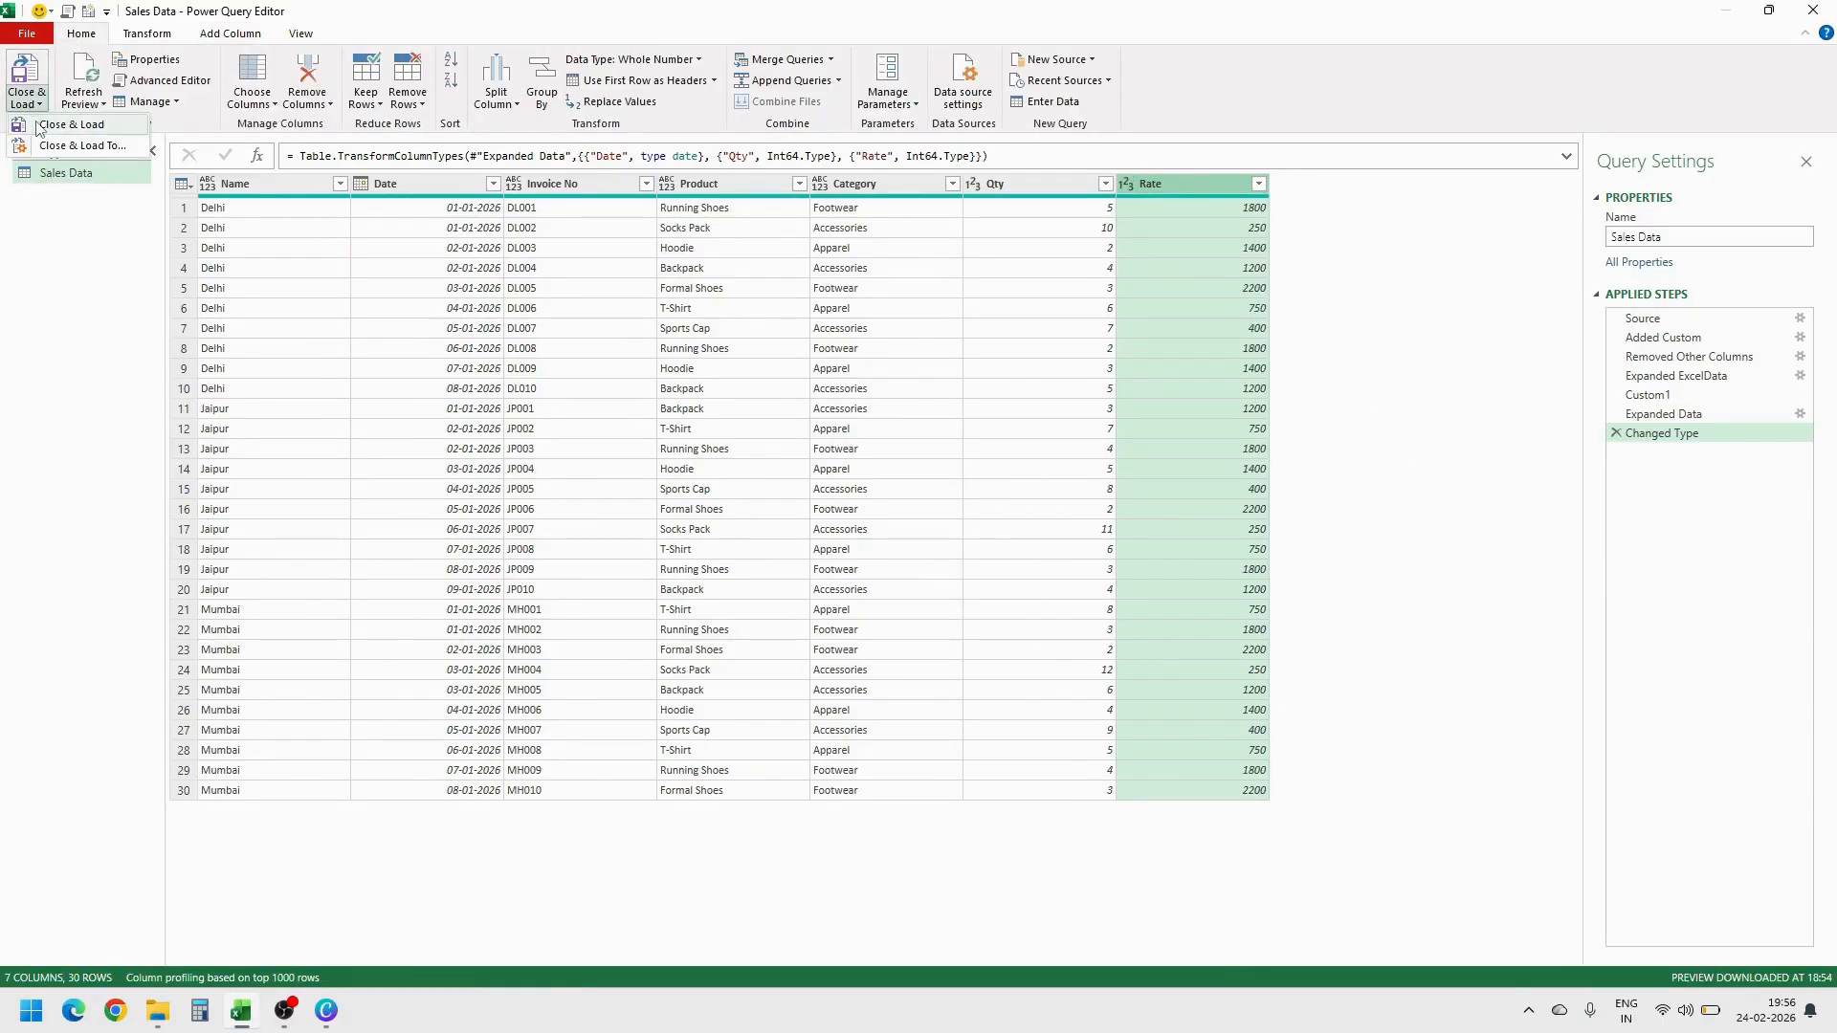
click(39, 125)
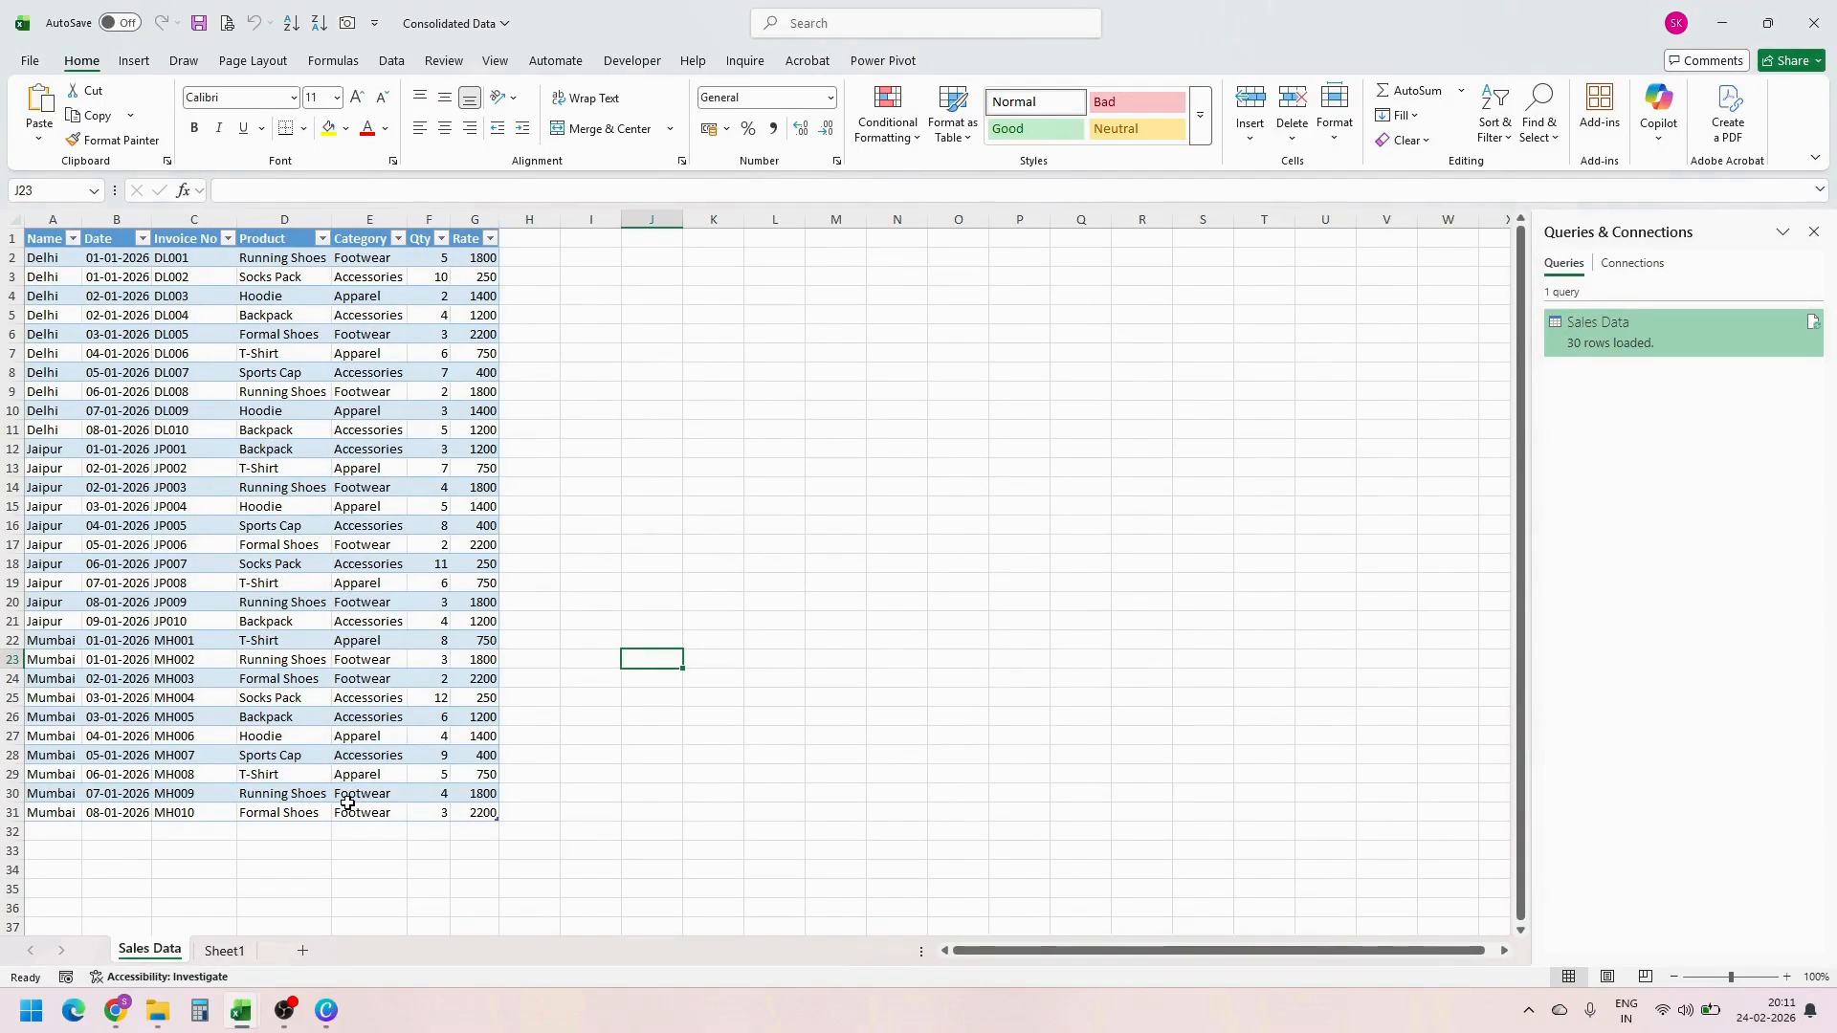
Switch to the open Chandigarh sales workbook, review its sales rows from Date to Rate, and close it
mouse_move(241, 1009)
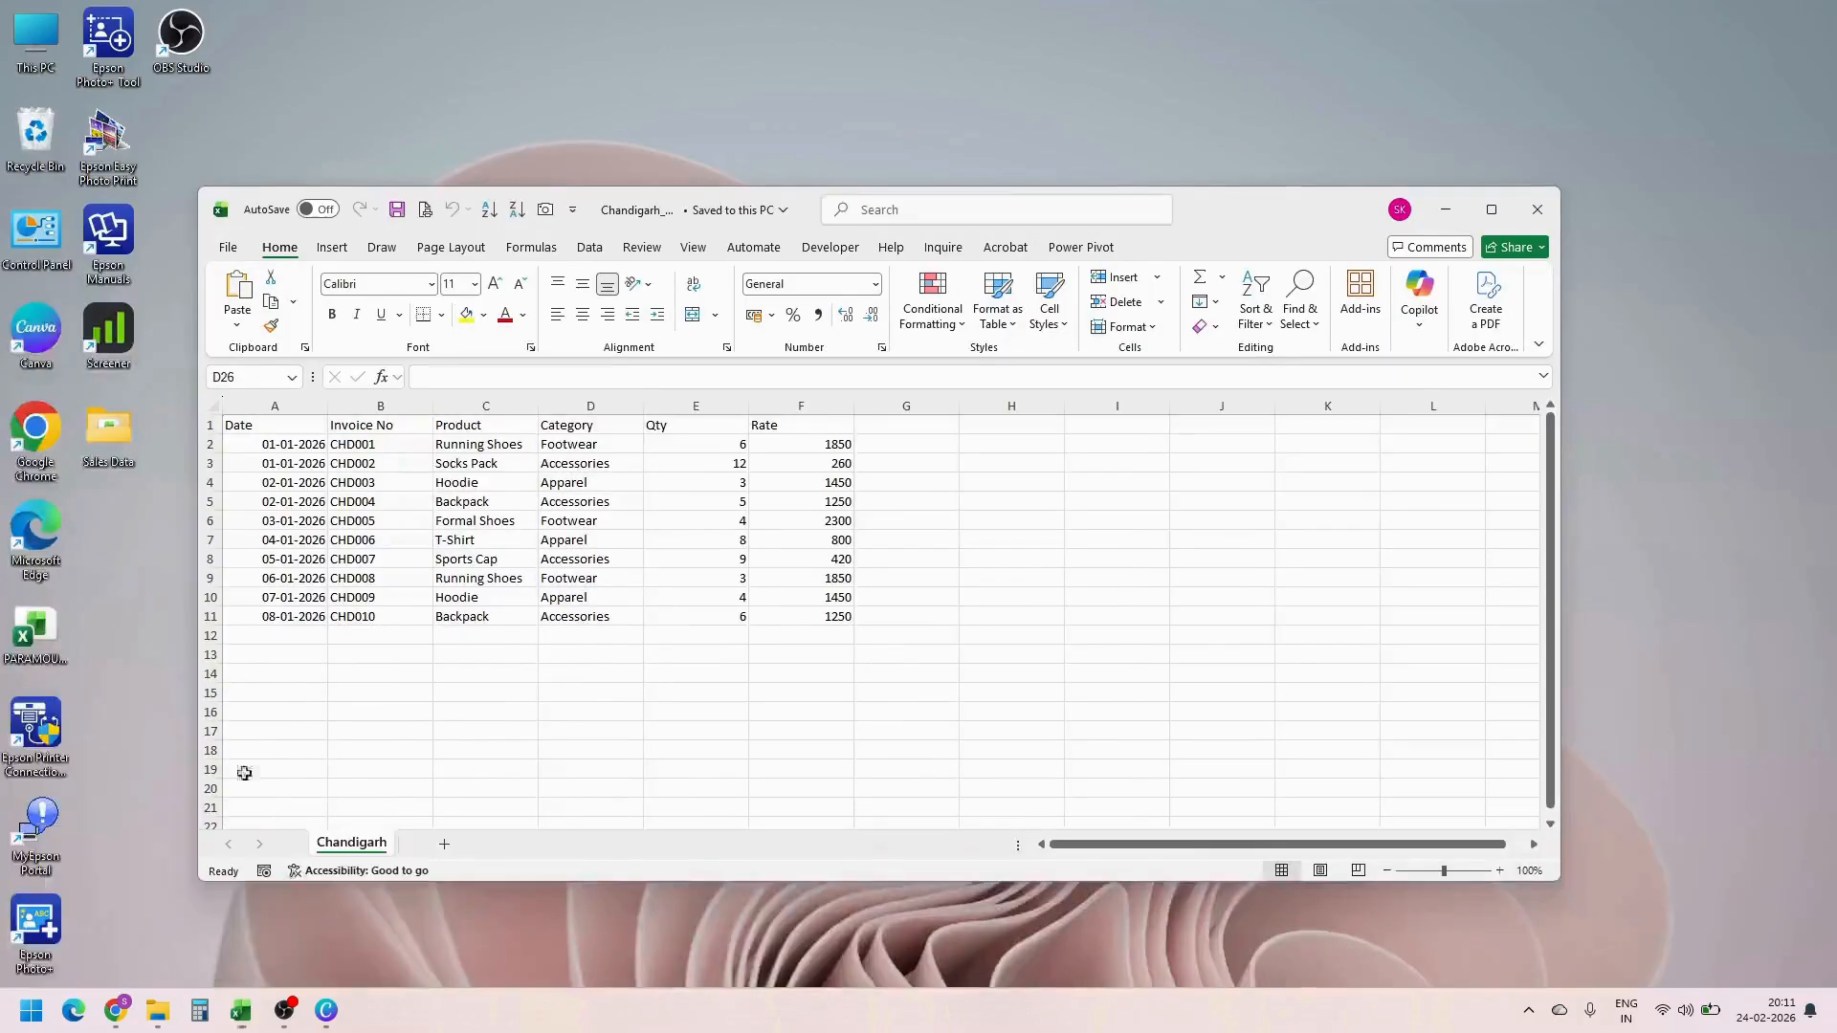
click(344, 909)
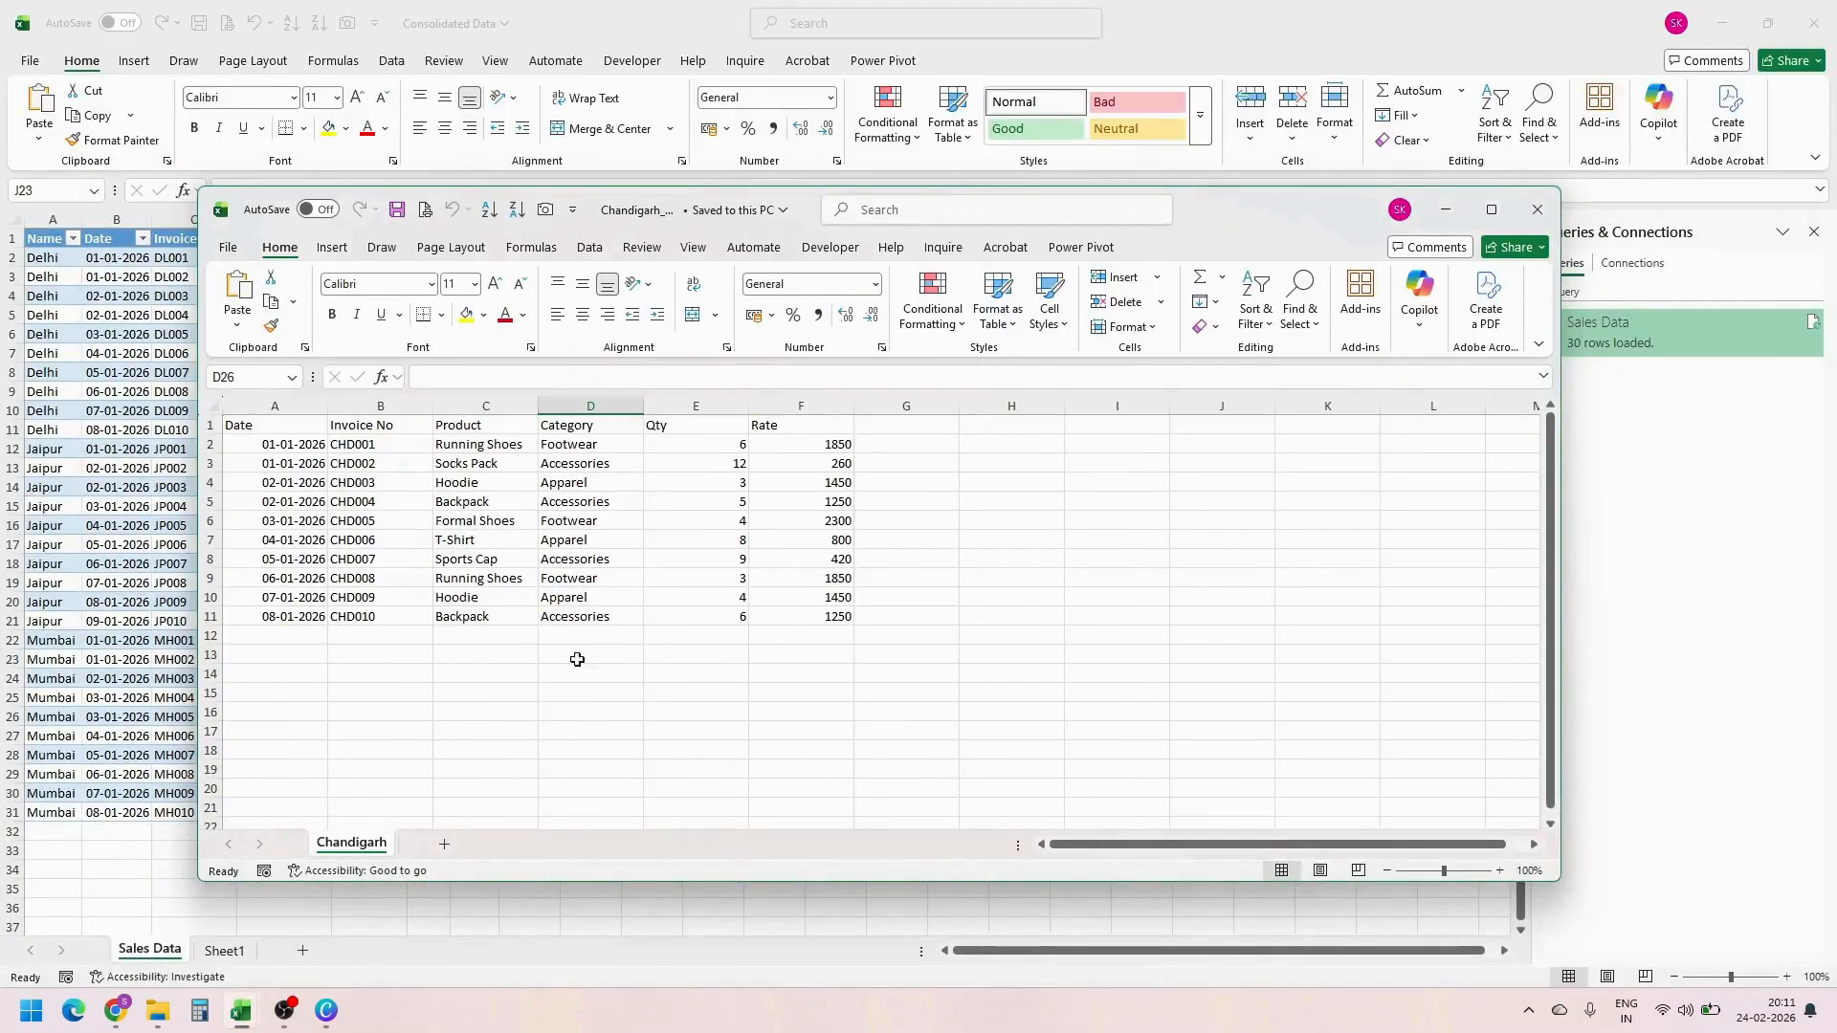
drag(300, 445, 760, 626)
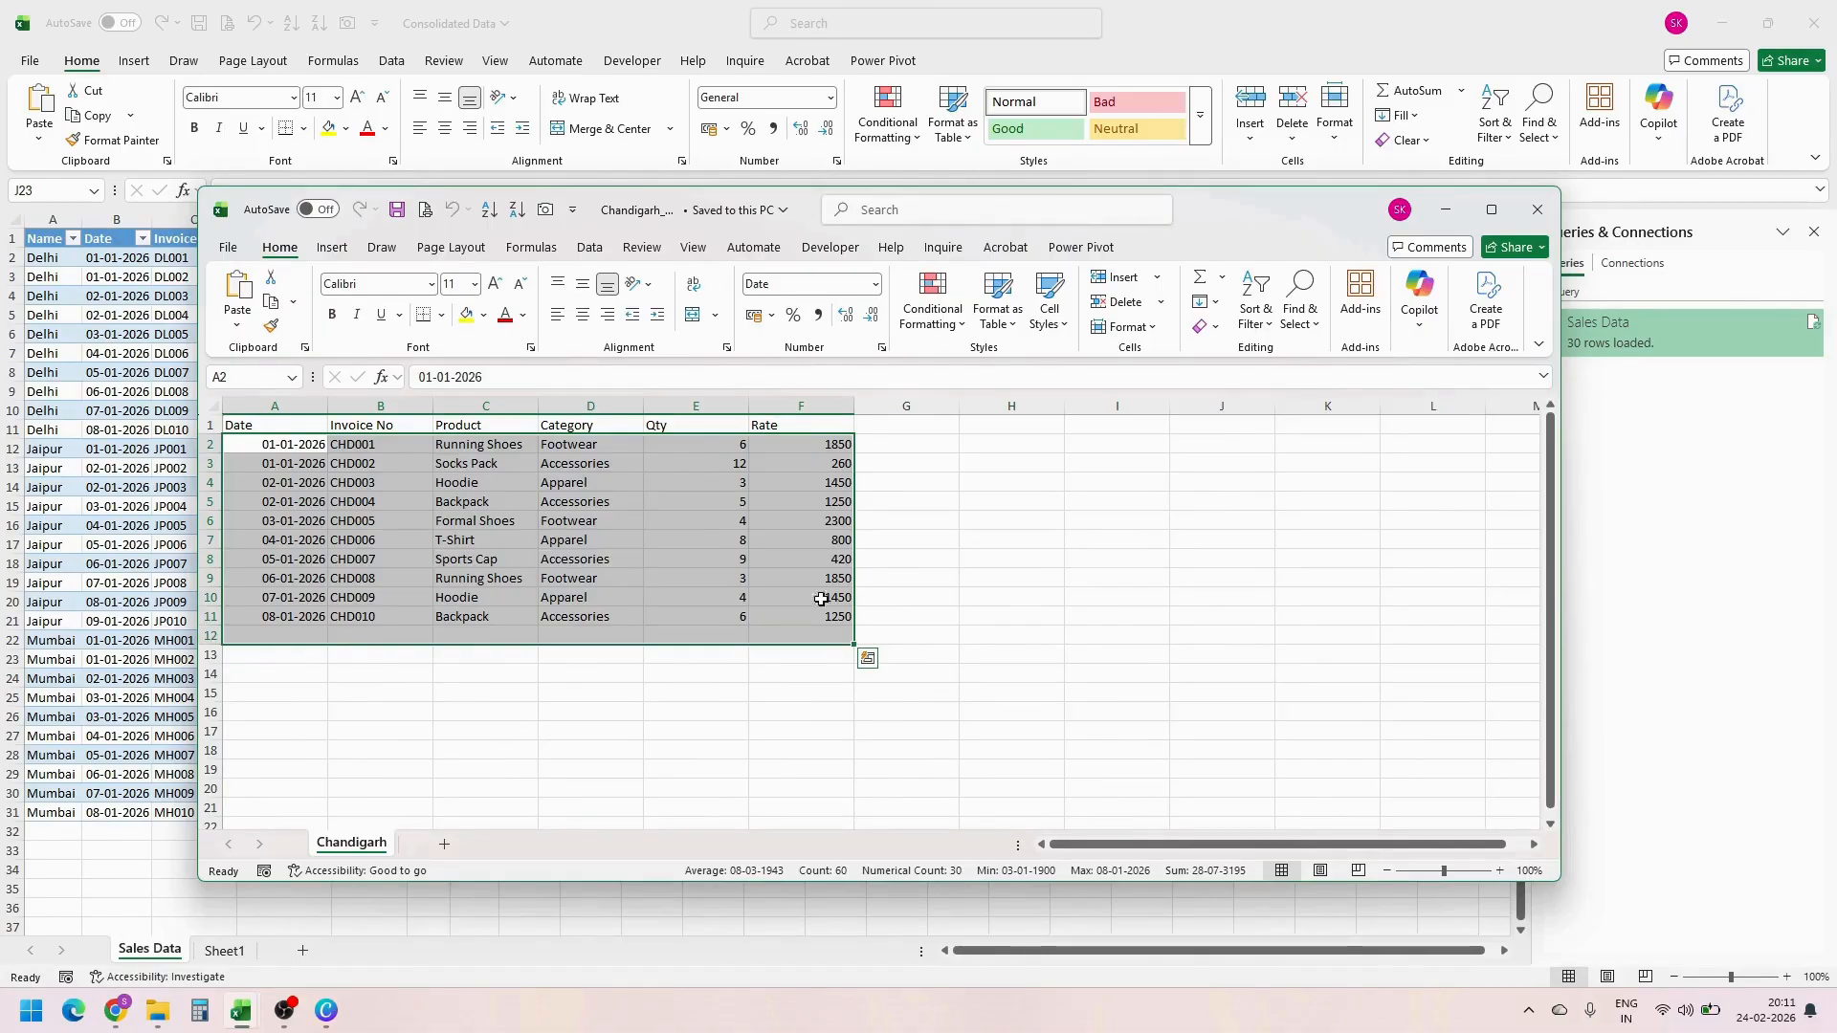
click(1538, 209)
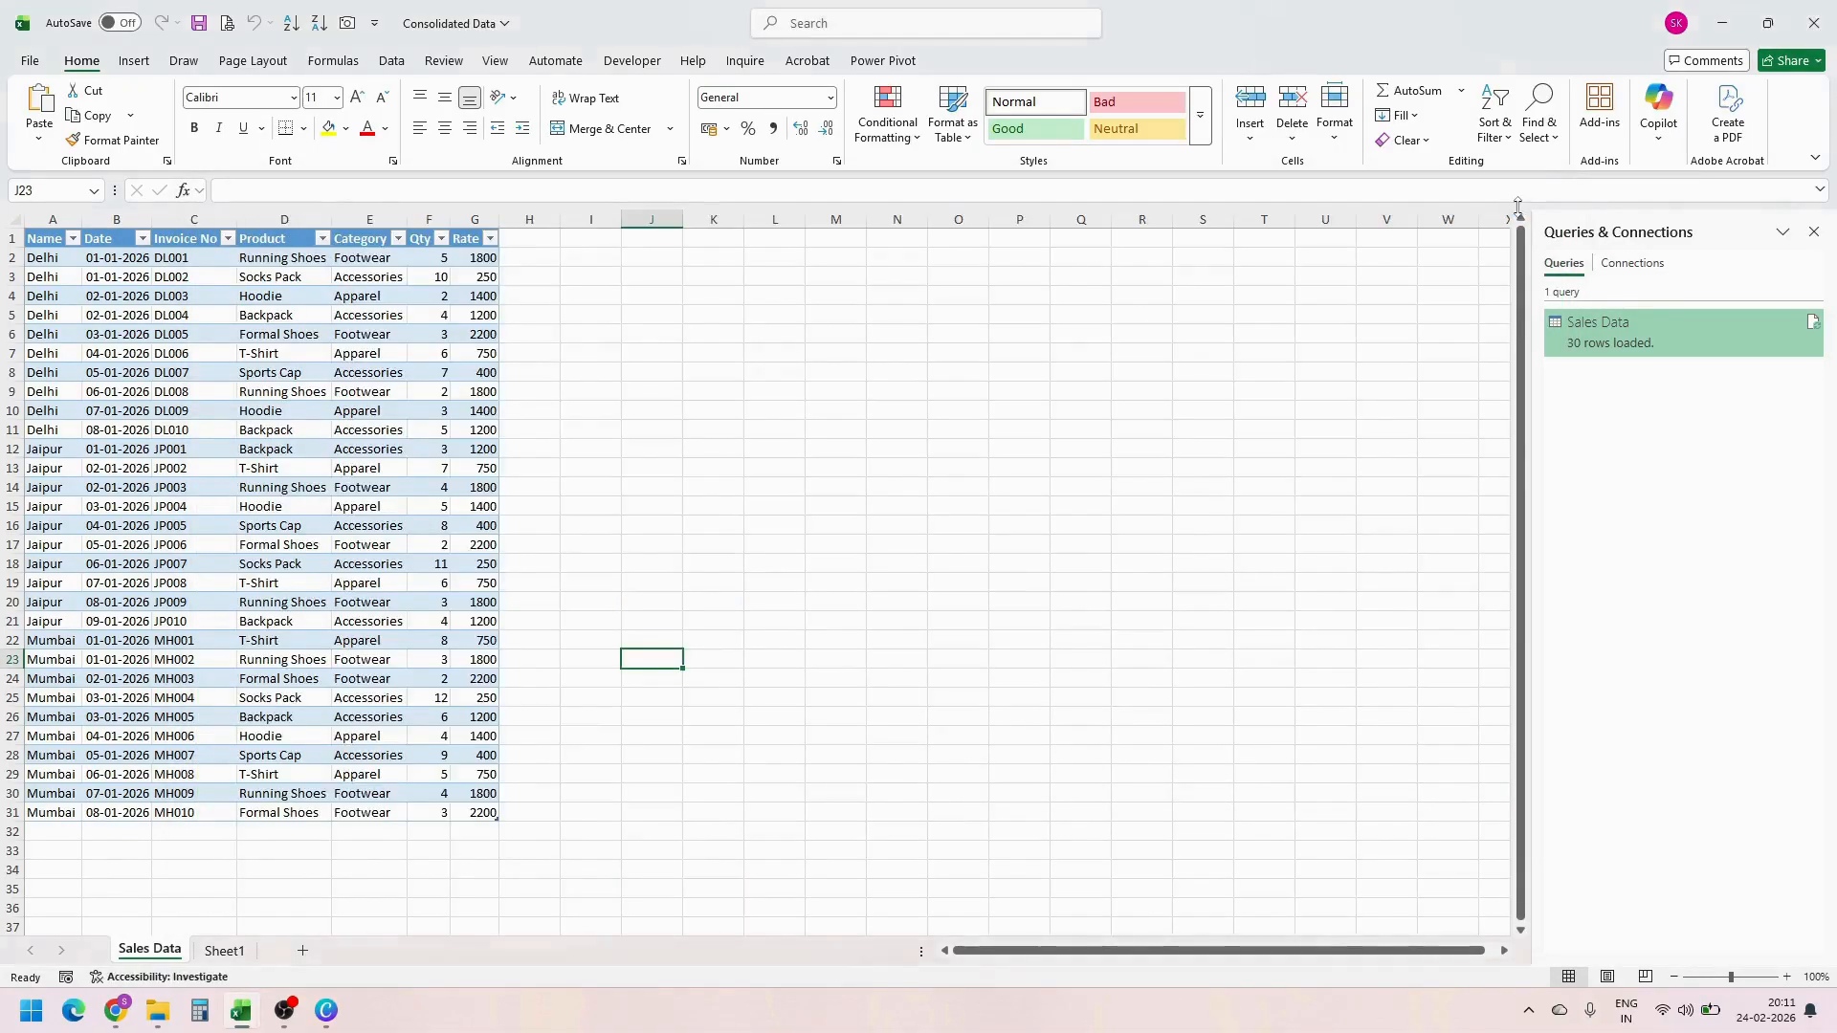
Place the Chandigarh_Sales workbook from the desktop into the Sales Data folder, and leave the folder
click(1705, 15)
click(480, 543)
double_click(97, 448)
key(ctrl+v)
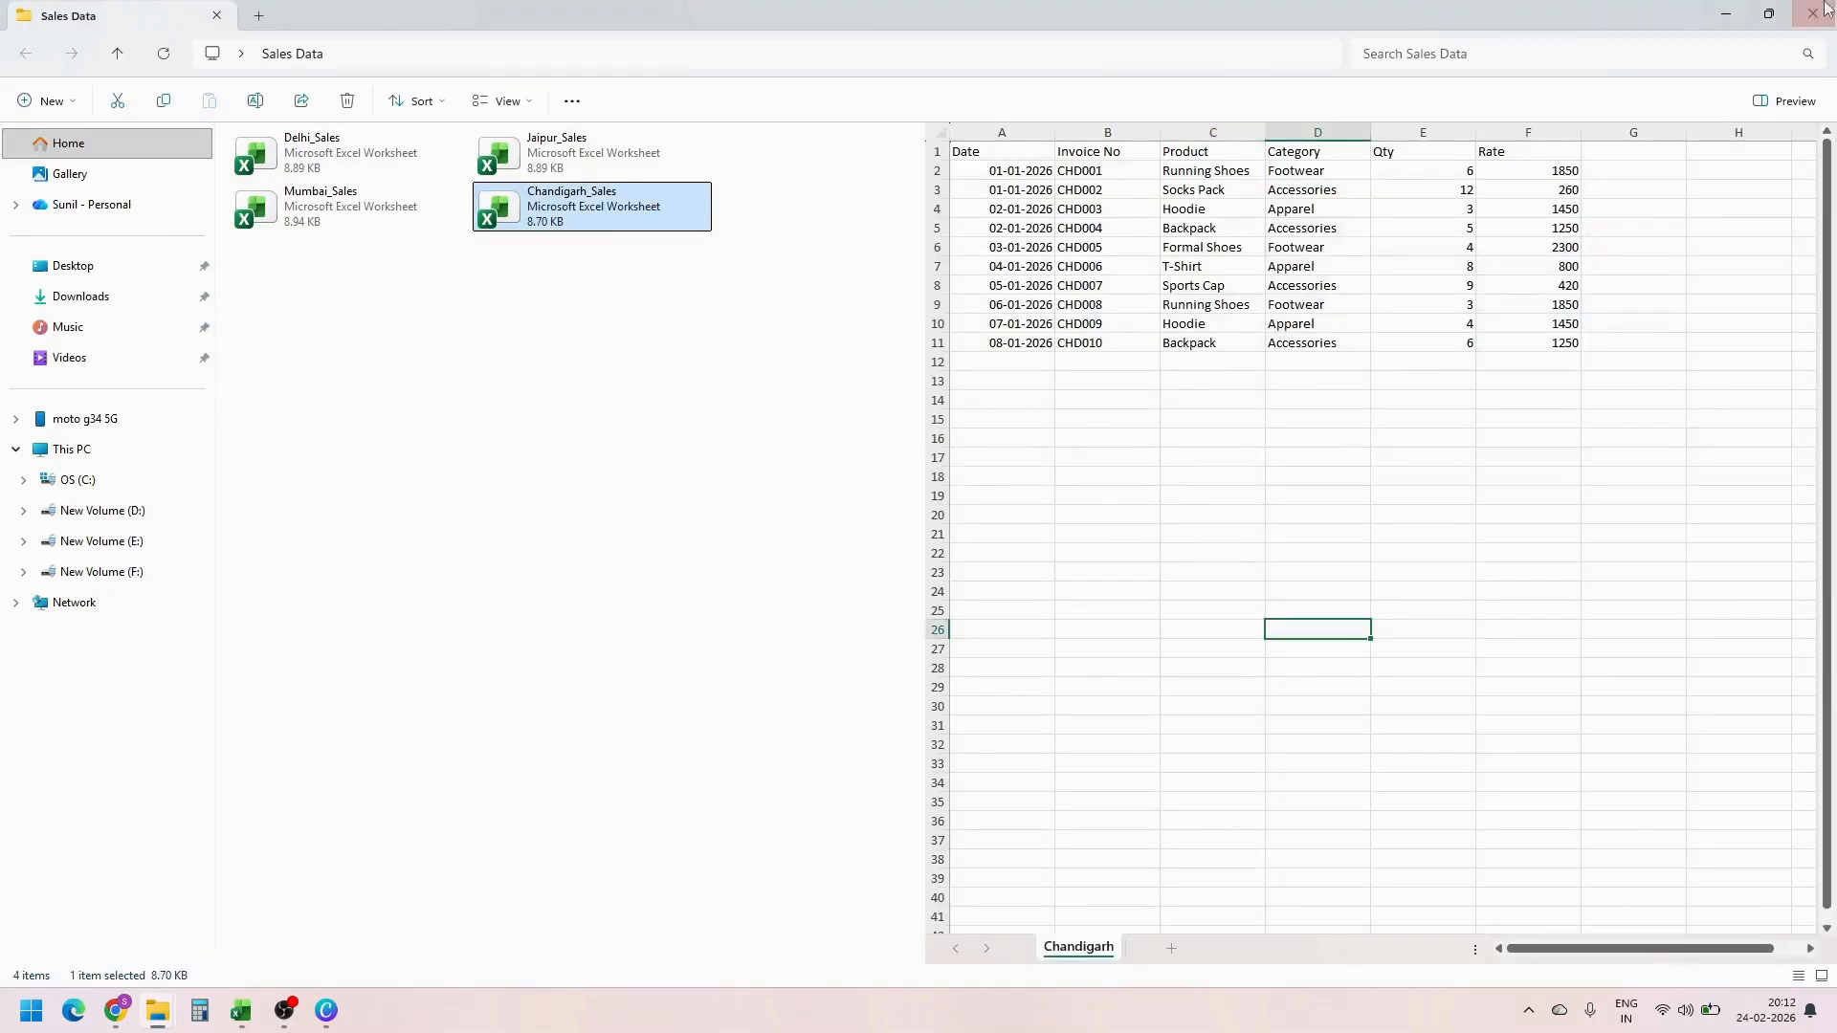
key(super+d)
Return to the Consolidated Data workbook in Excel, refresh all its data, and check the Sales Data table for the Chandigarh rows
click(240, 1010)
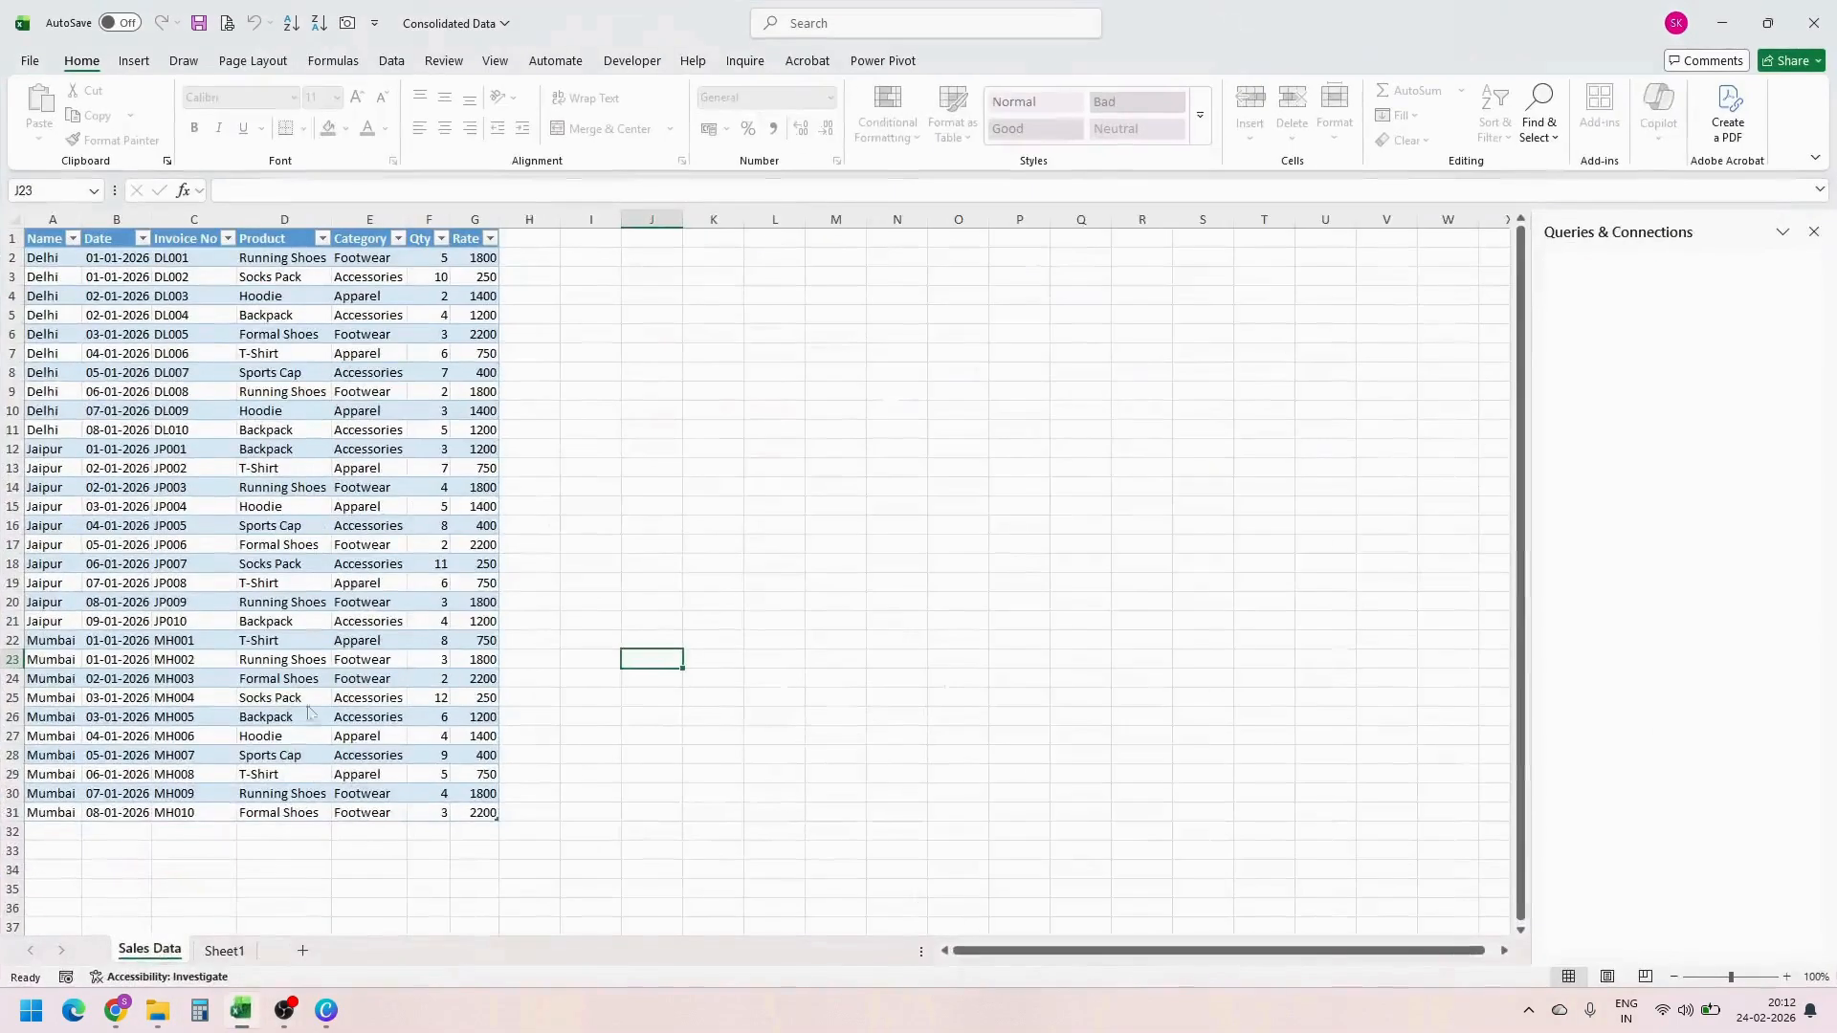
click(392, 62)
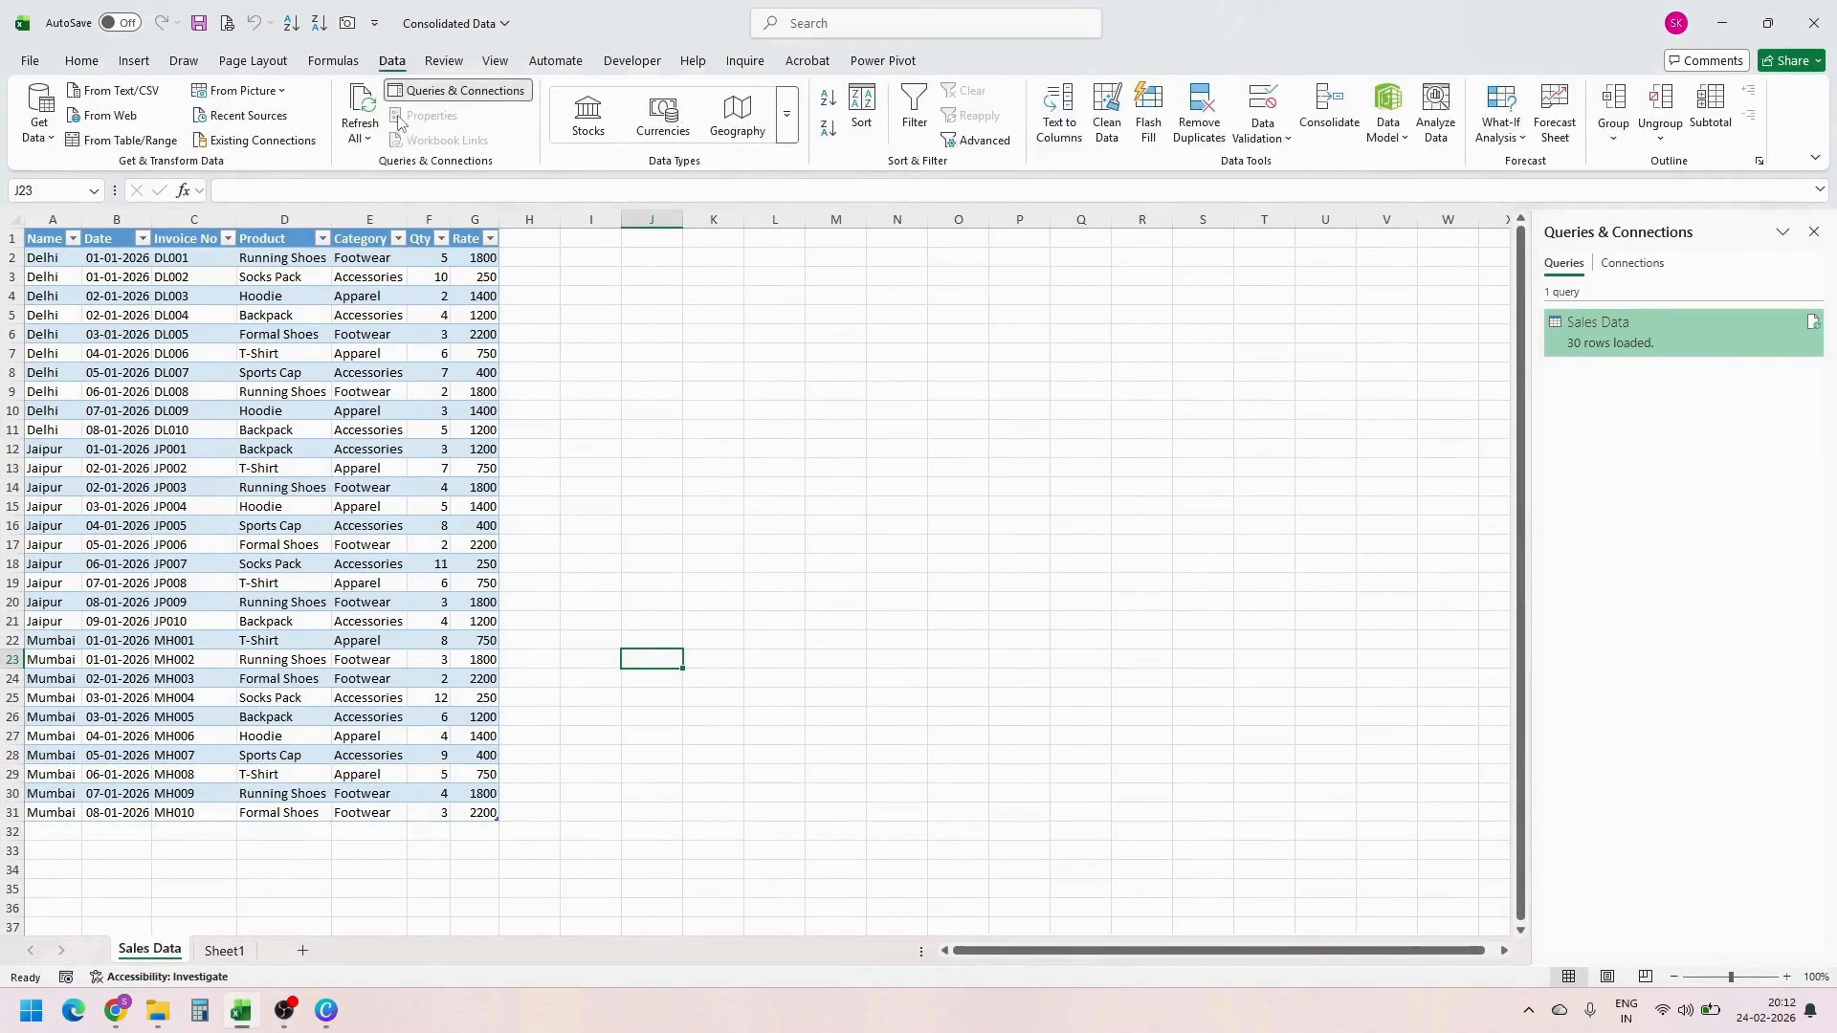
click(370, 98)
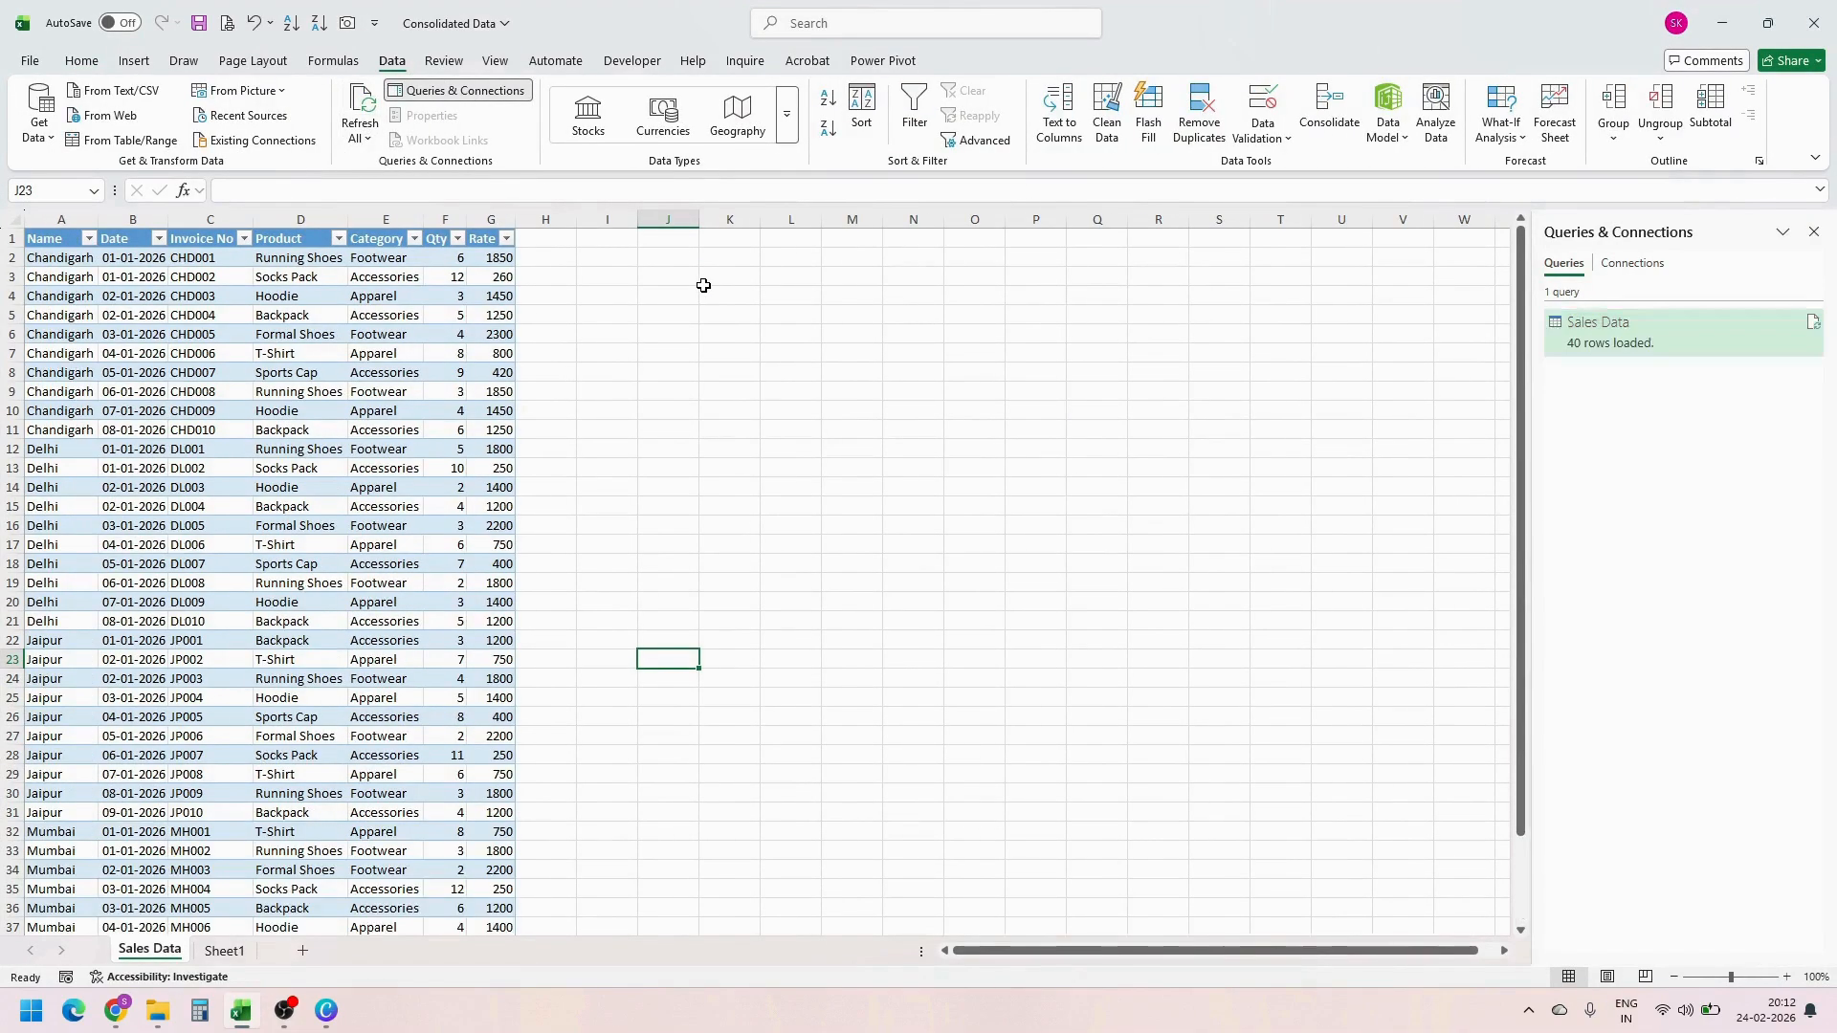
scroll(704, 285, down, 1)
scroll(703, 285, down, 1)
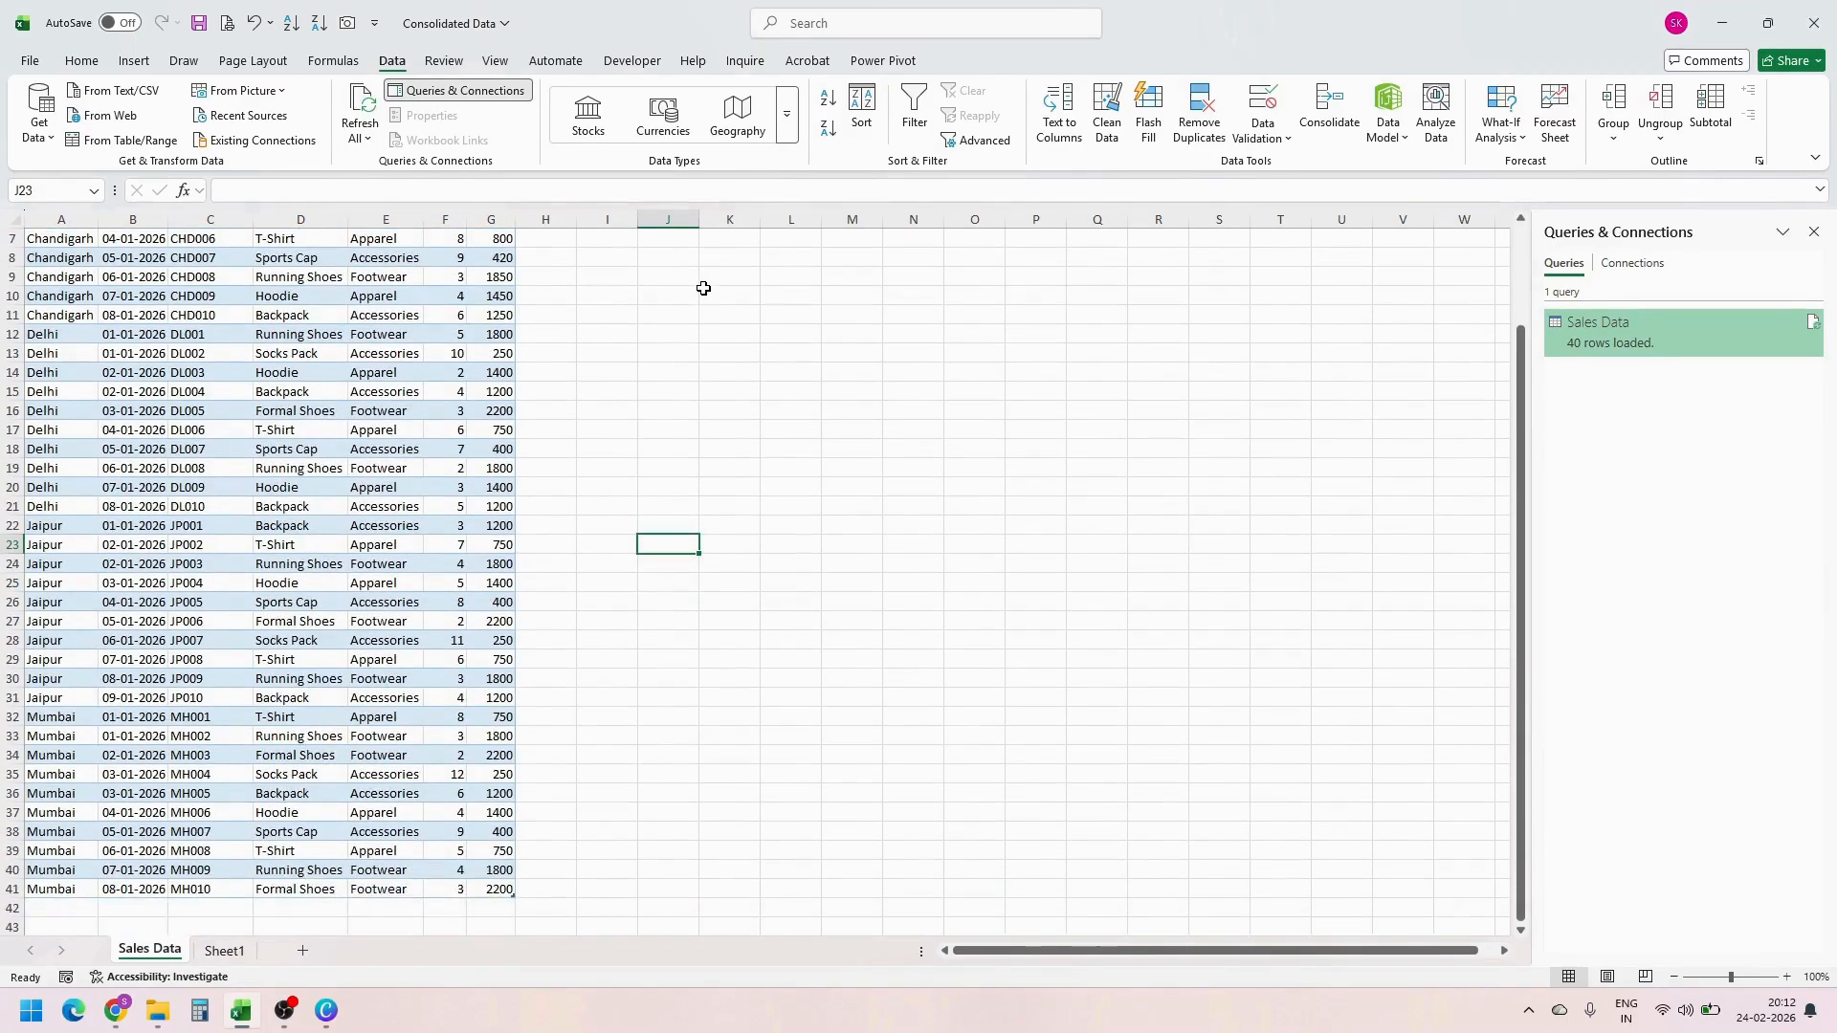
scroll(704, 285, up, 2)
drag(55, 254, 506, 411)
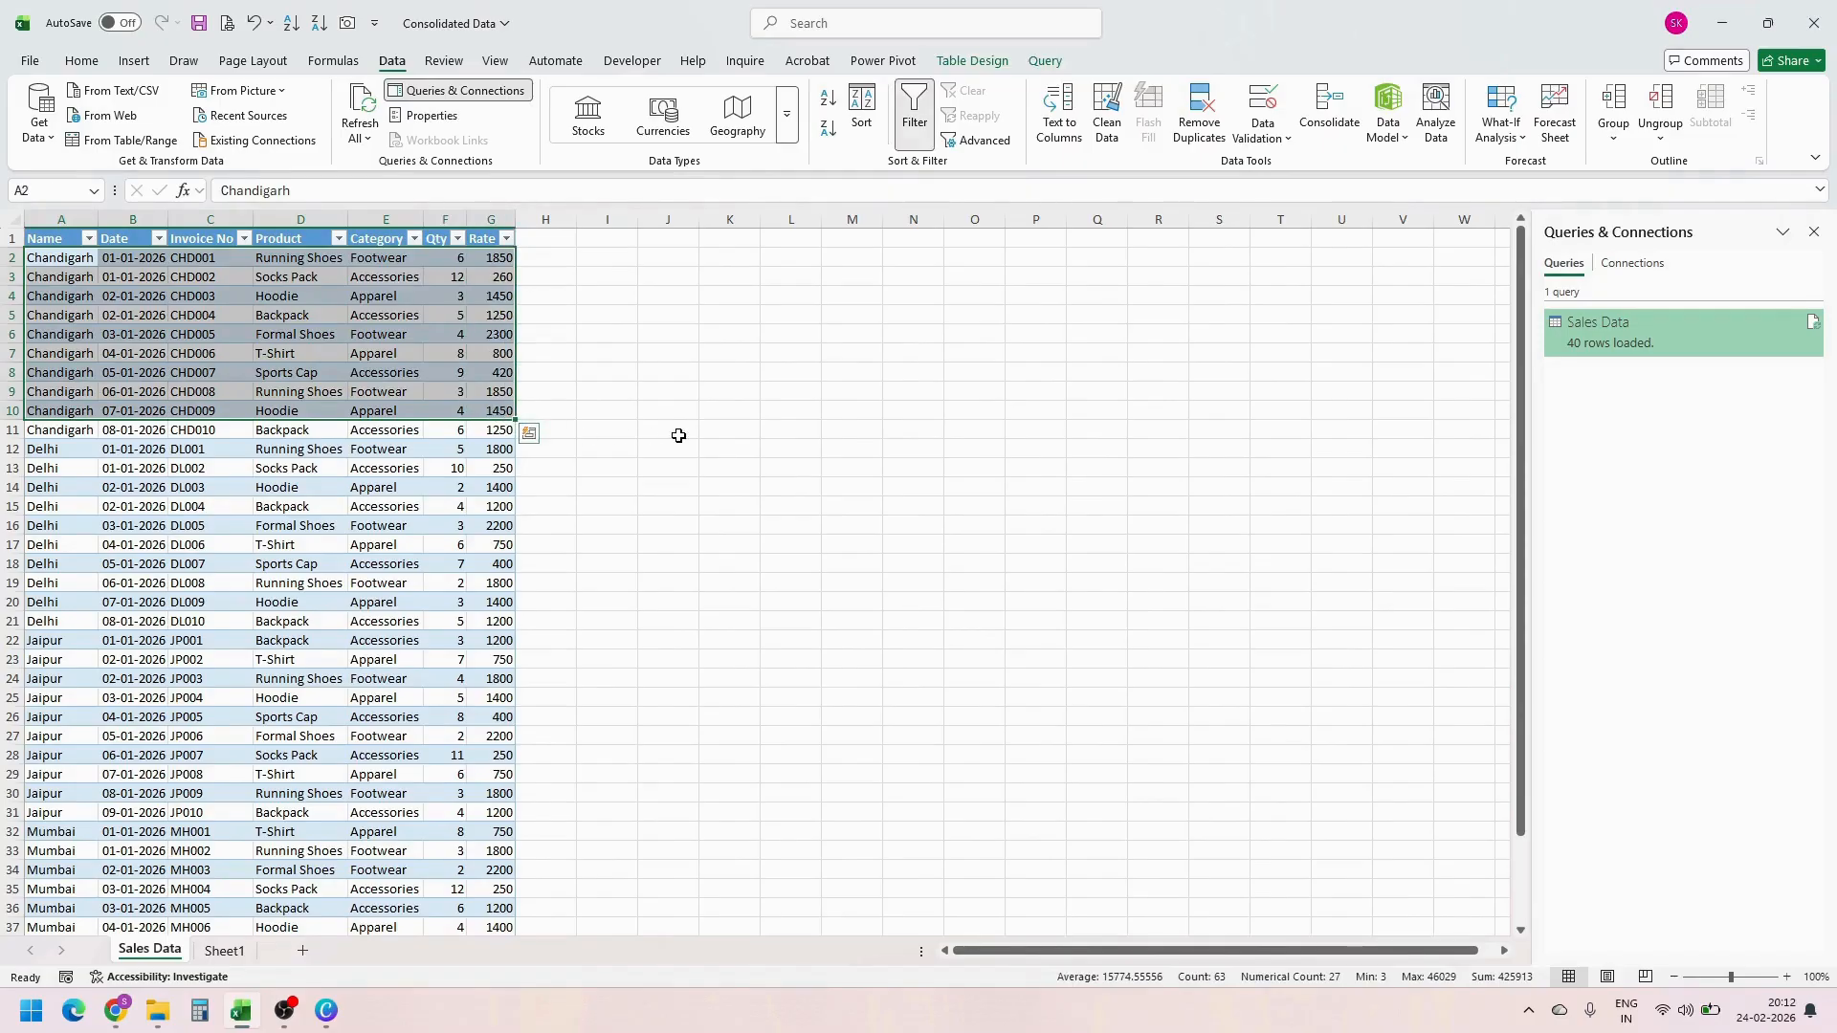